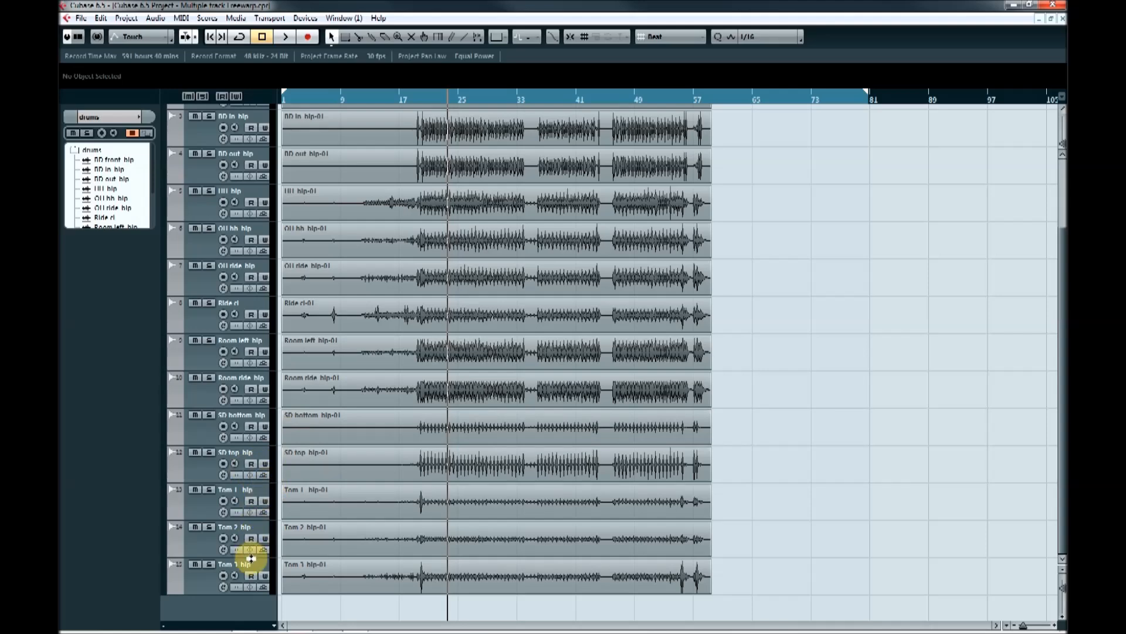
left_click(364, 411)
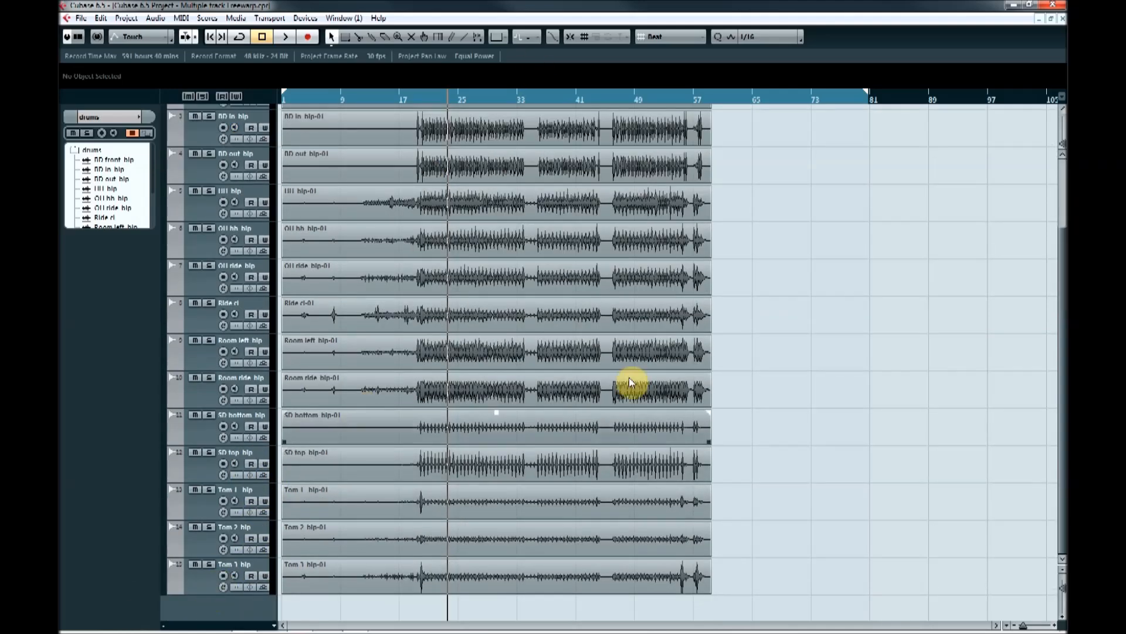
scroll(561, 252, "up", 3)
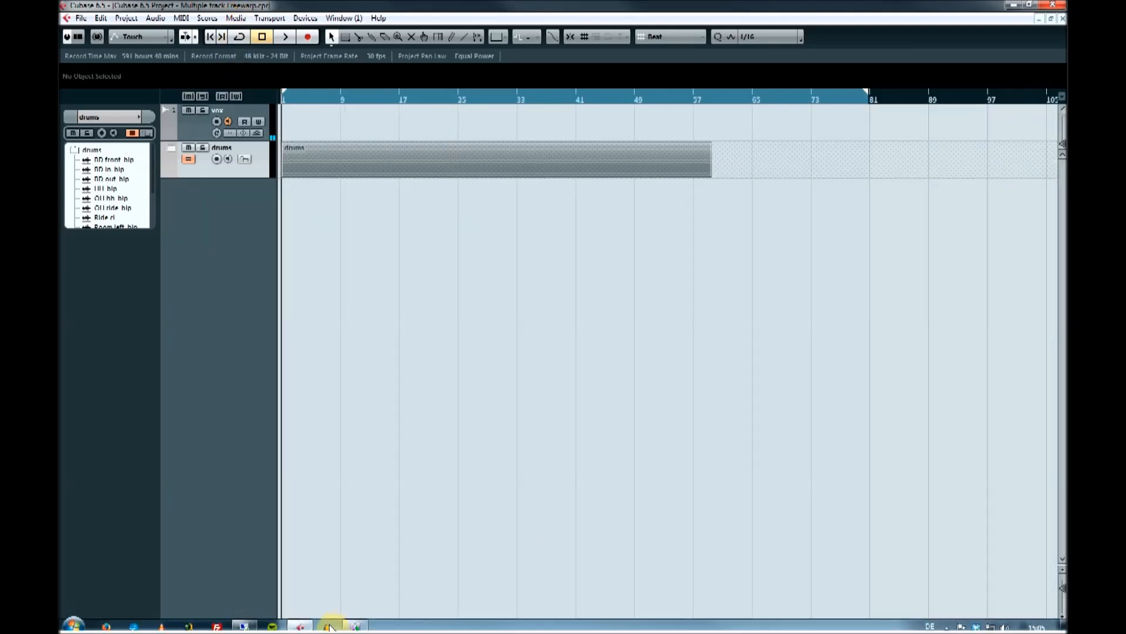
left_click(332, 624)
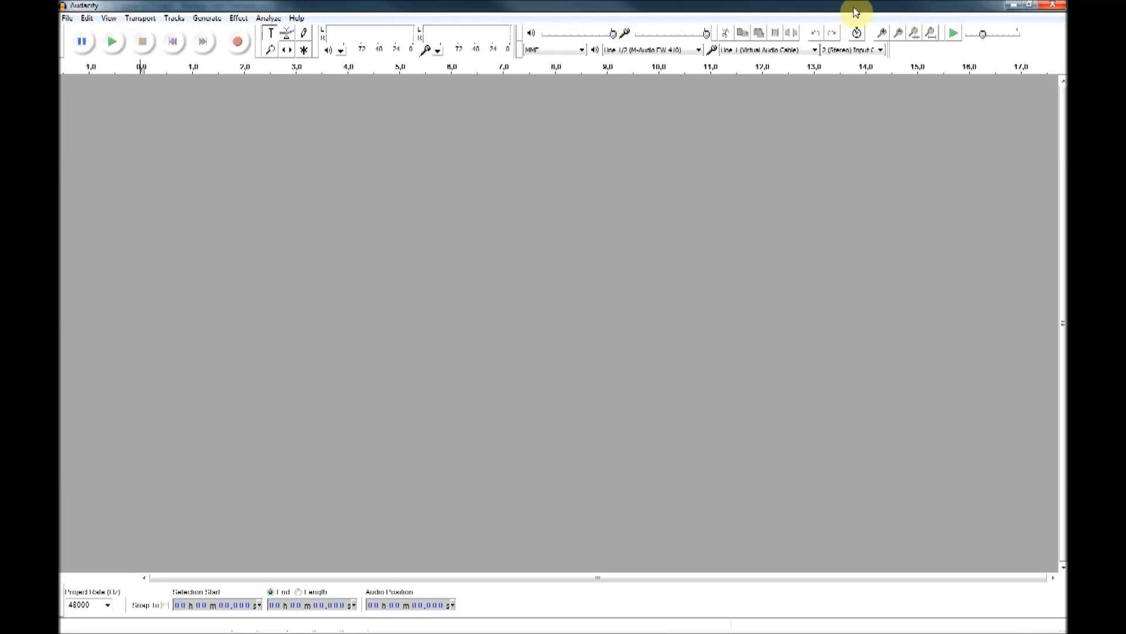
left_click(1048, 7)
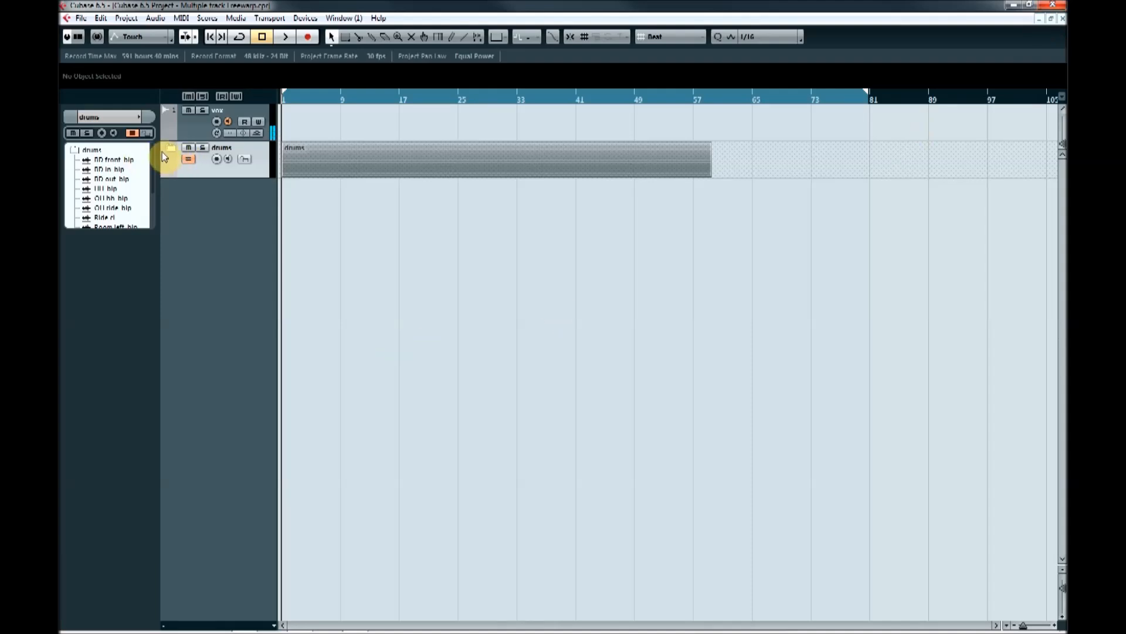
Duplicate the drums folder track together with all its drum tracks
right_click(211, 174)
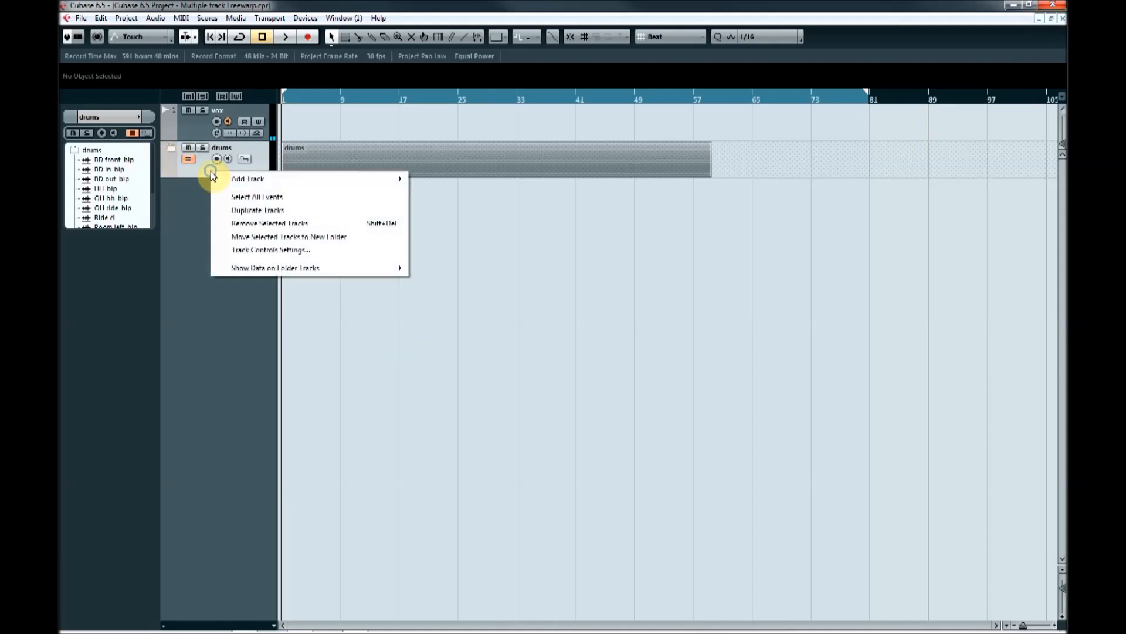
left_click(276, 206)
left_click(189, 196)
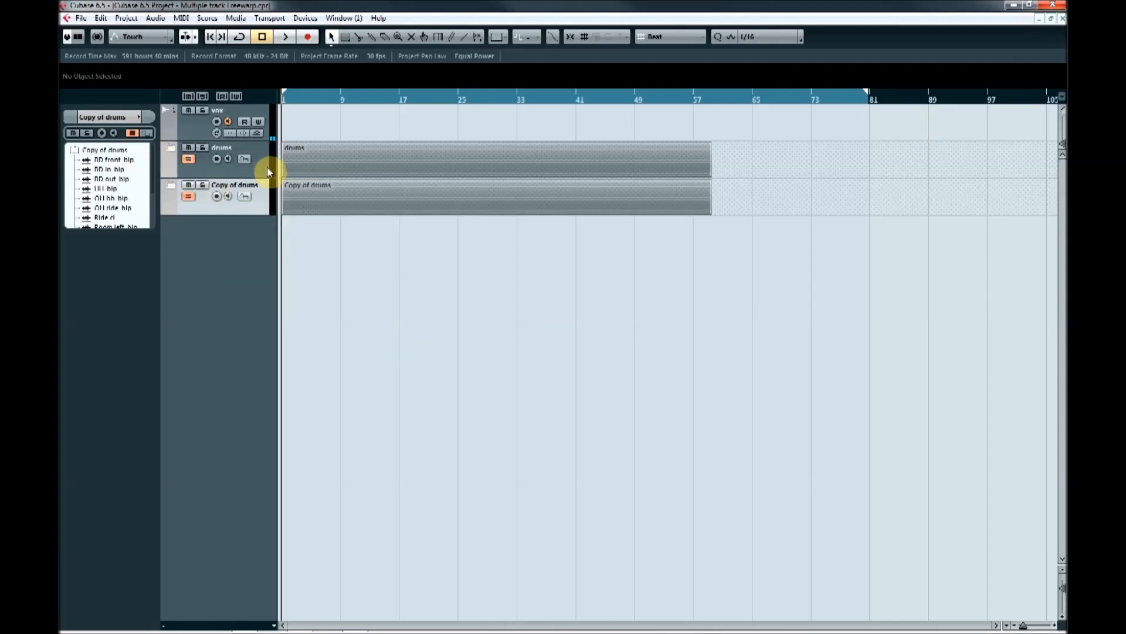
Delete all audio events from the tracks in the Copy of drums folder and collapse that folder
left_click(171, 186)
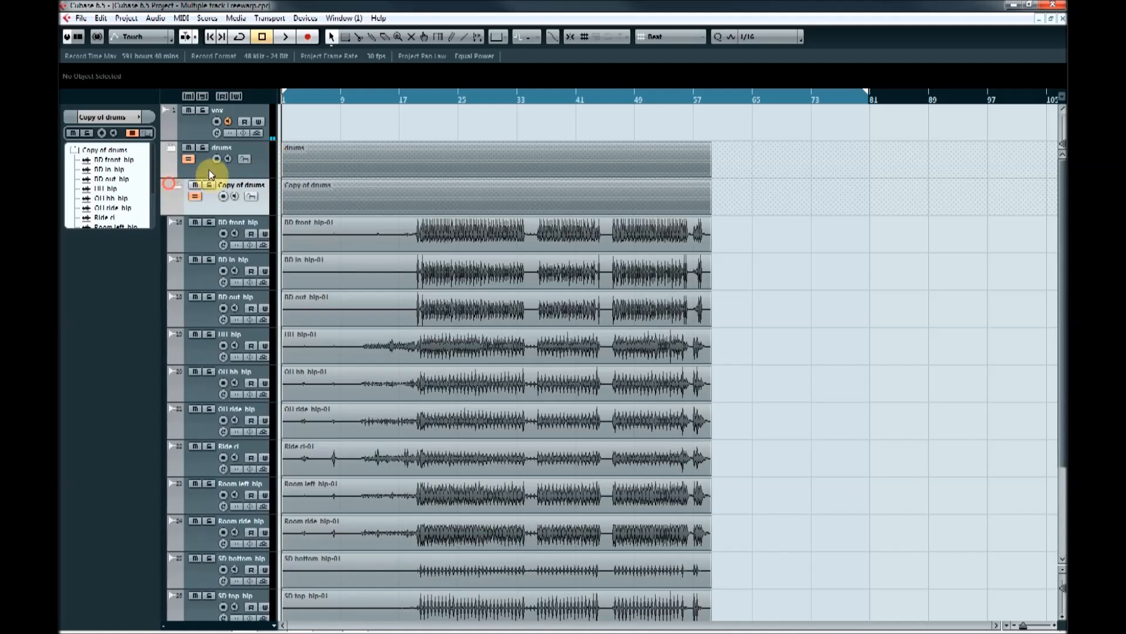
left_click(172, 150)
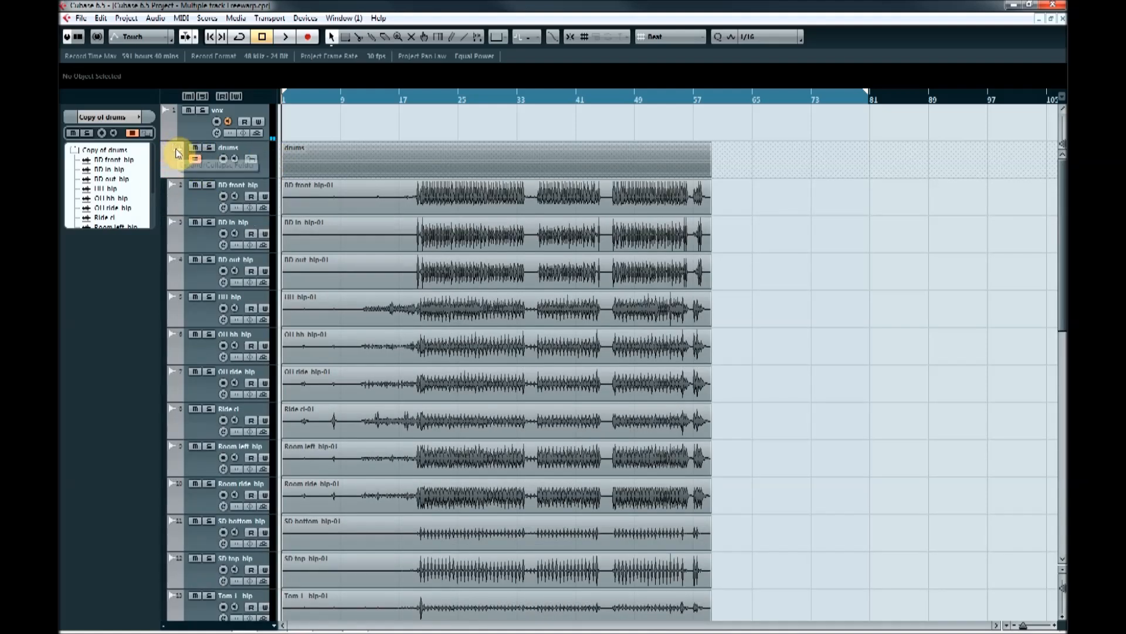
left_click(173, 149)
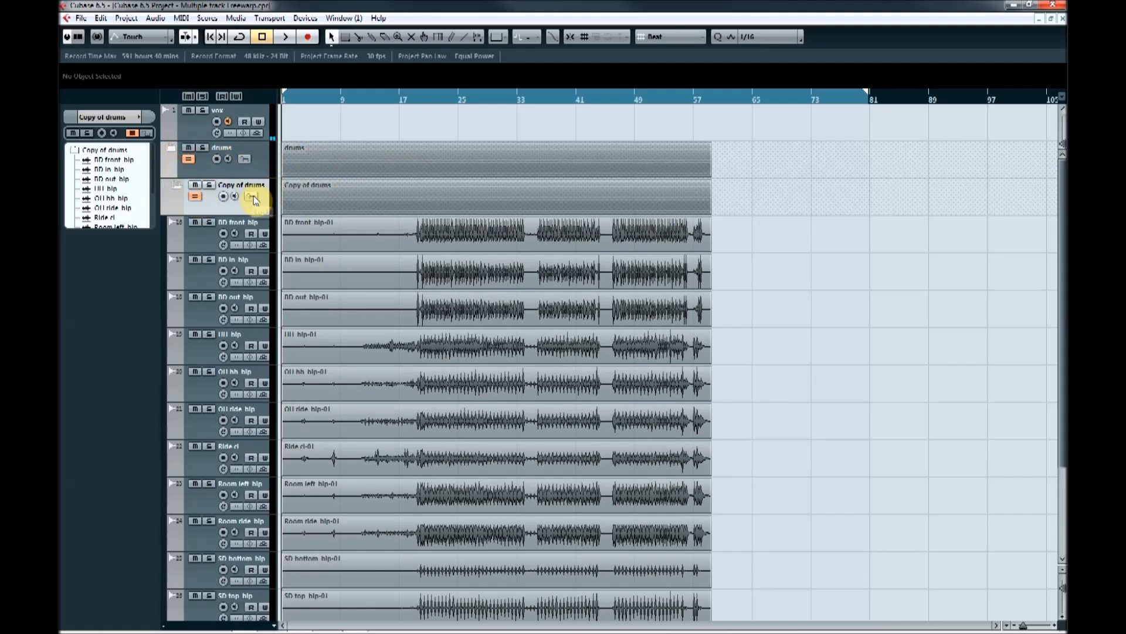
left_click(467, 277)
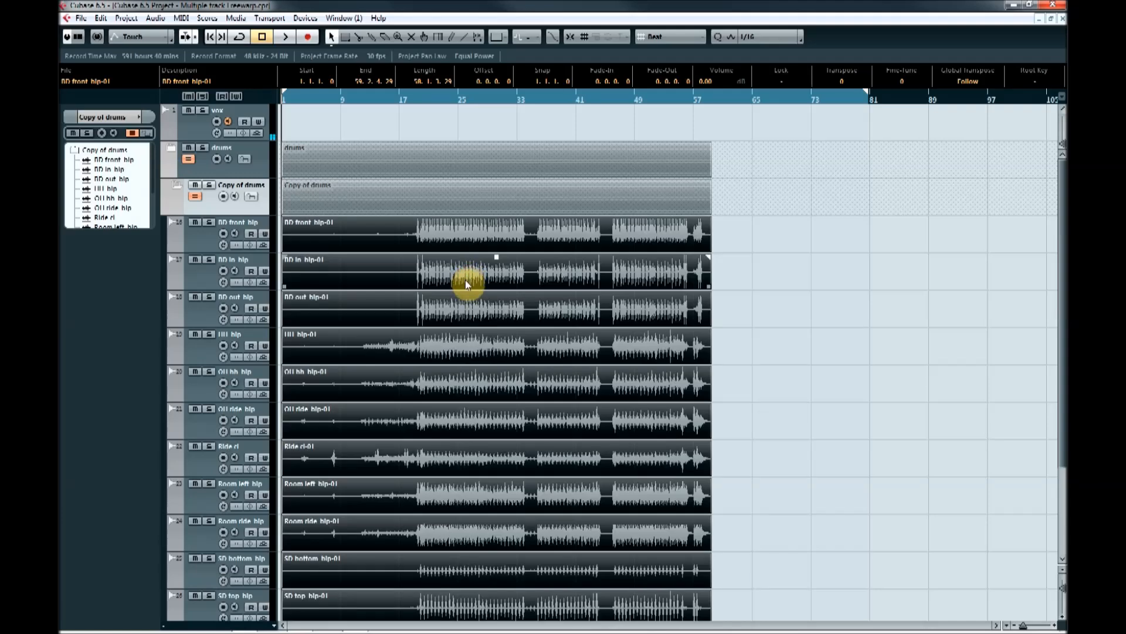
key("Delete")
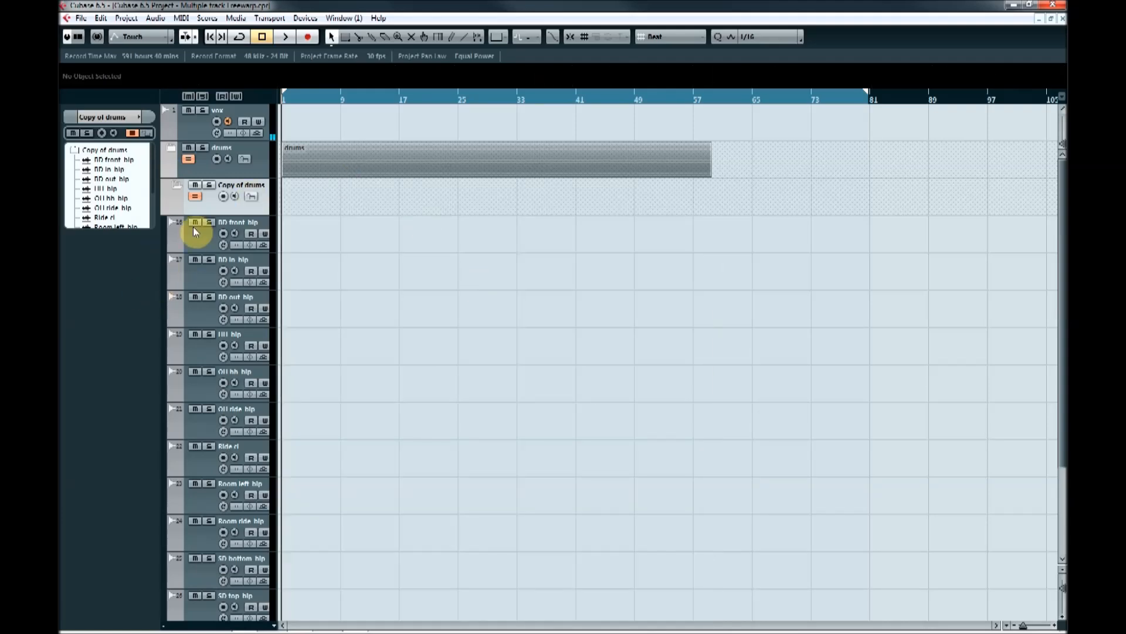
scroll(202, 499, "down", 4)
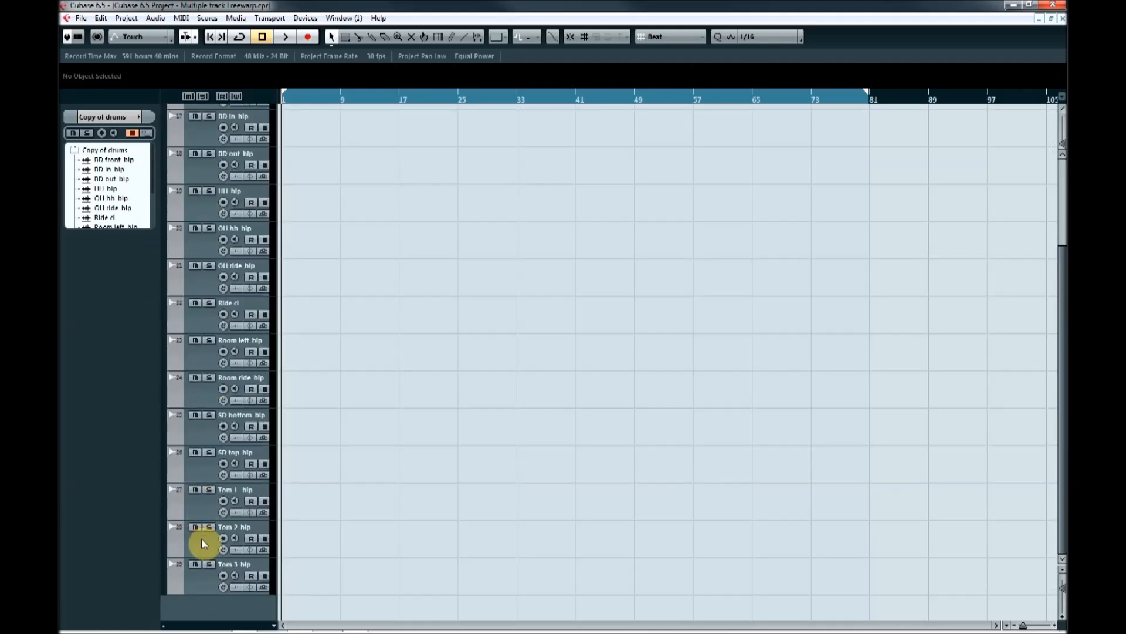
scroll(204, 249, "up", 4)
left_click(171, 186)
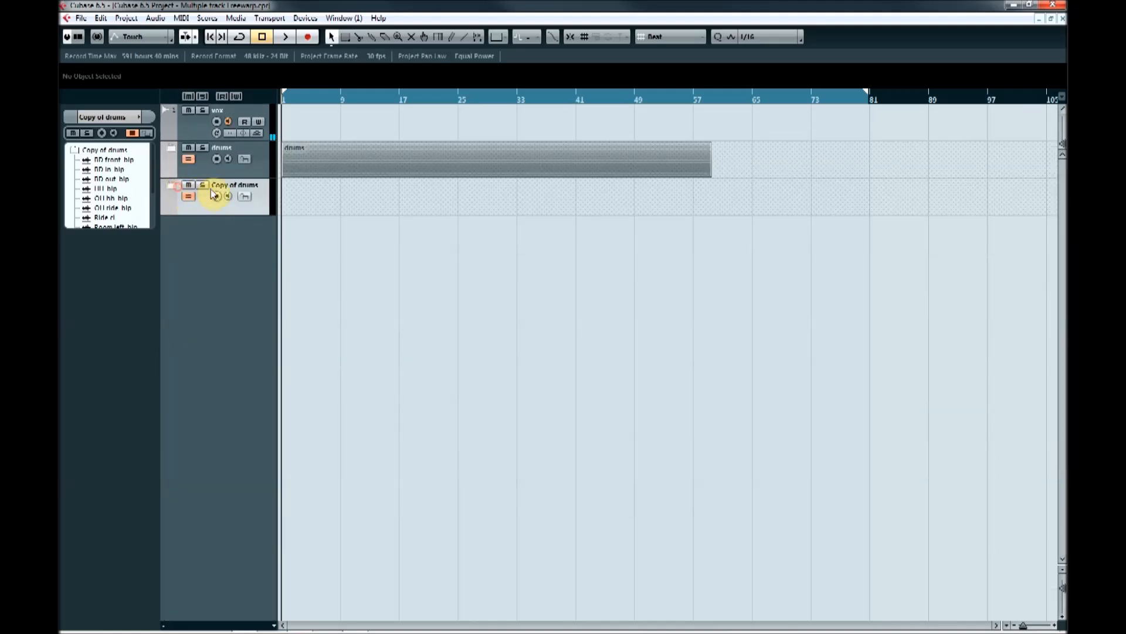
Expand the original drums folder and place the project cursor at about bar 19, where the drums start playing
left_click(246, 162)
left_click(258, 169)
left_click(171, 148)
left_click_drag(283, 93, 264, 86)
left_click_drag(451, 98, 452, 105)
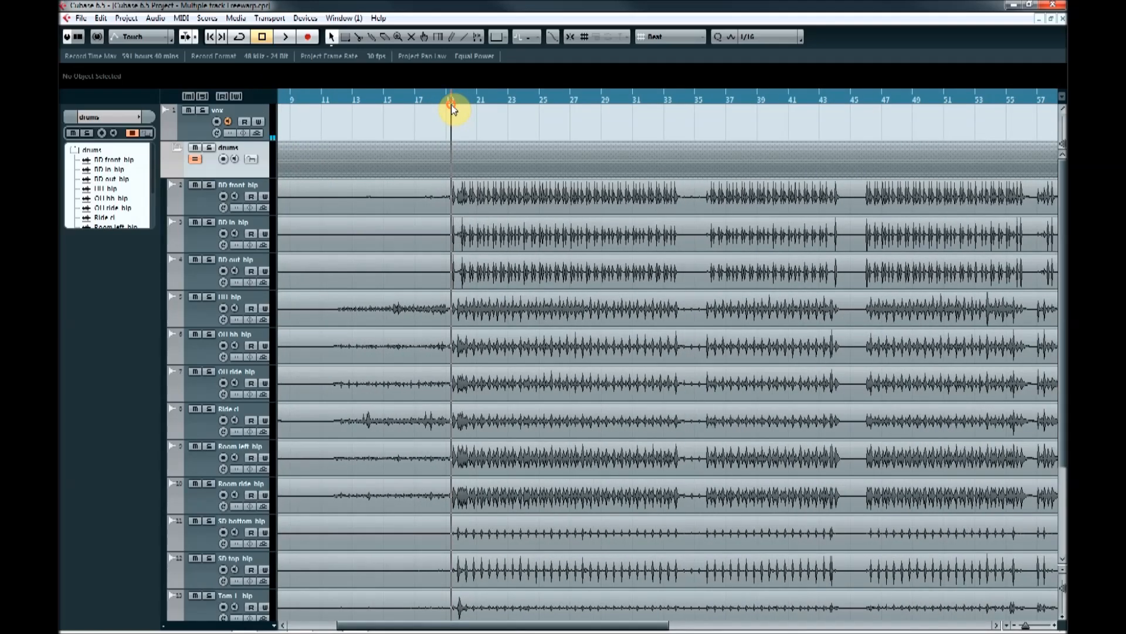
Select all tracks of the original drums folder from BD front to Tom 3, along with all their audio events
left_click(182, 213)
scroll(305, 262, "down", 4)
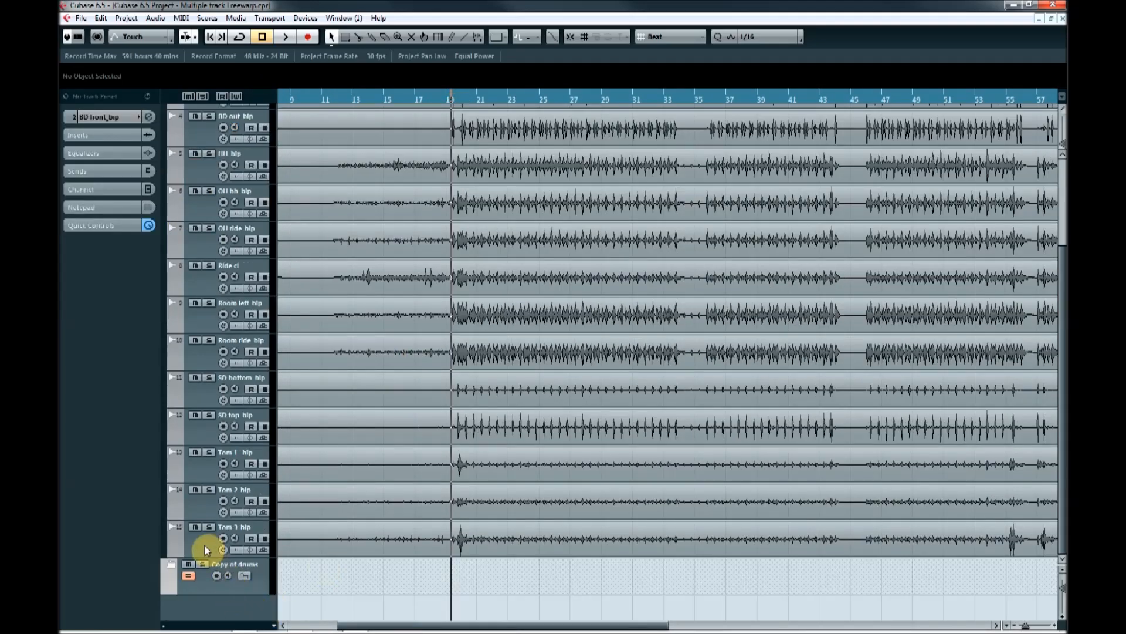
scroll(469, 261, "up", 4)
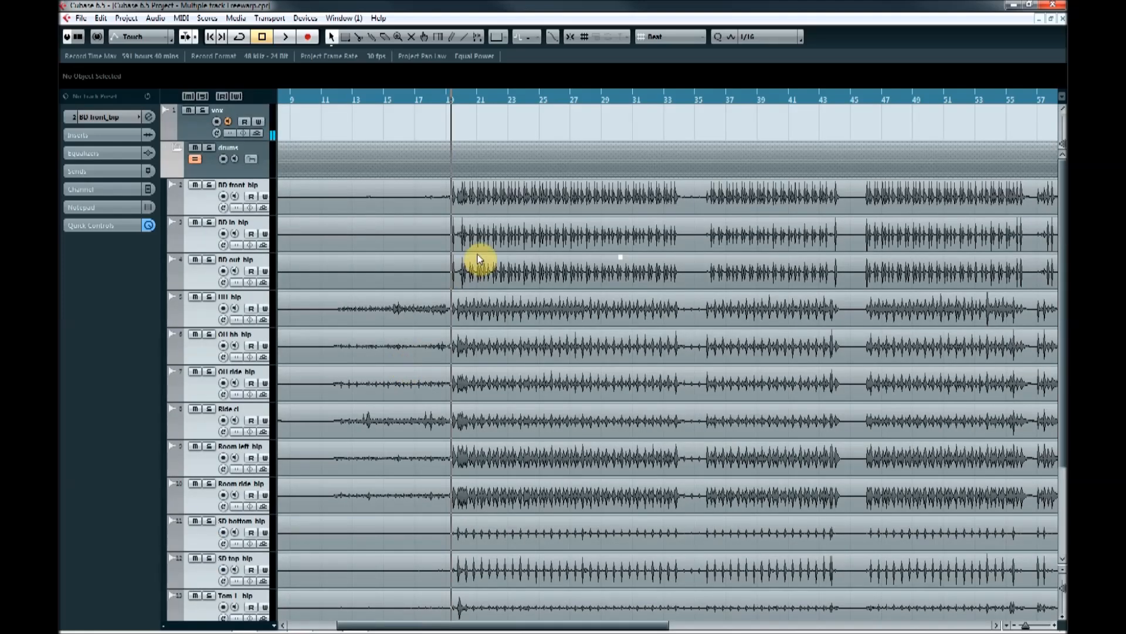
key("ctrl+a")
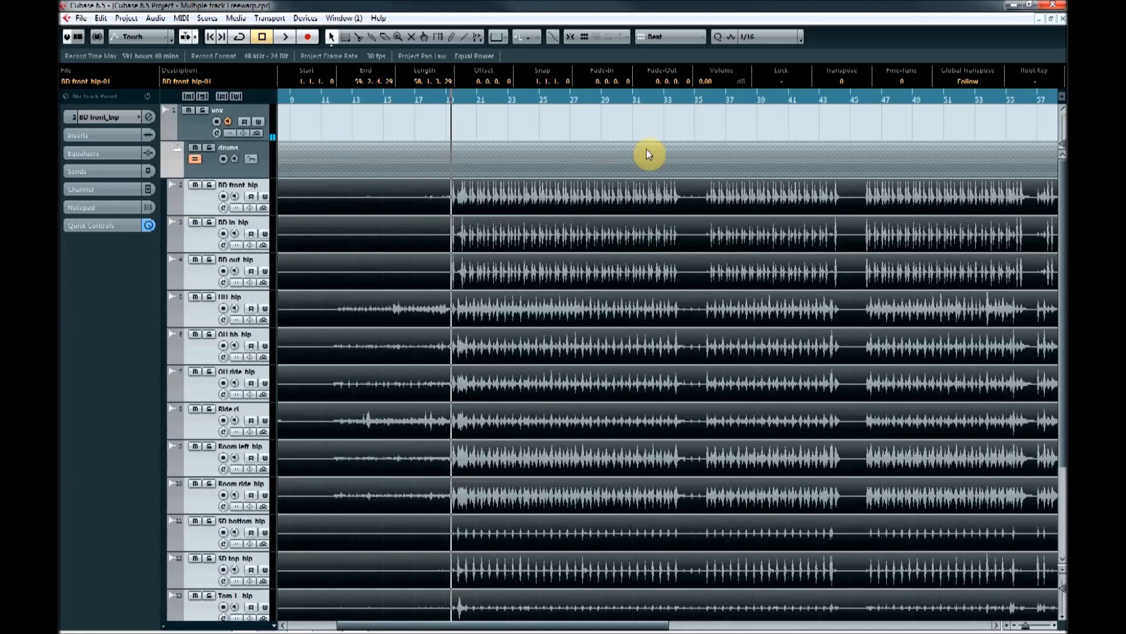
Start an export of the selected drum tracks with the media files copied rather than referenced
left_click(80, 18)
mouse_move(118, 235)
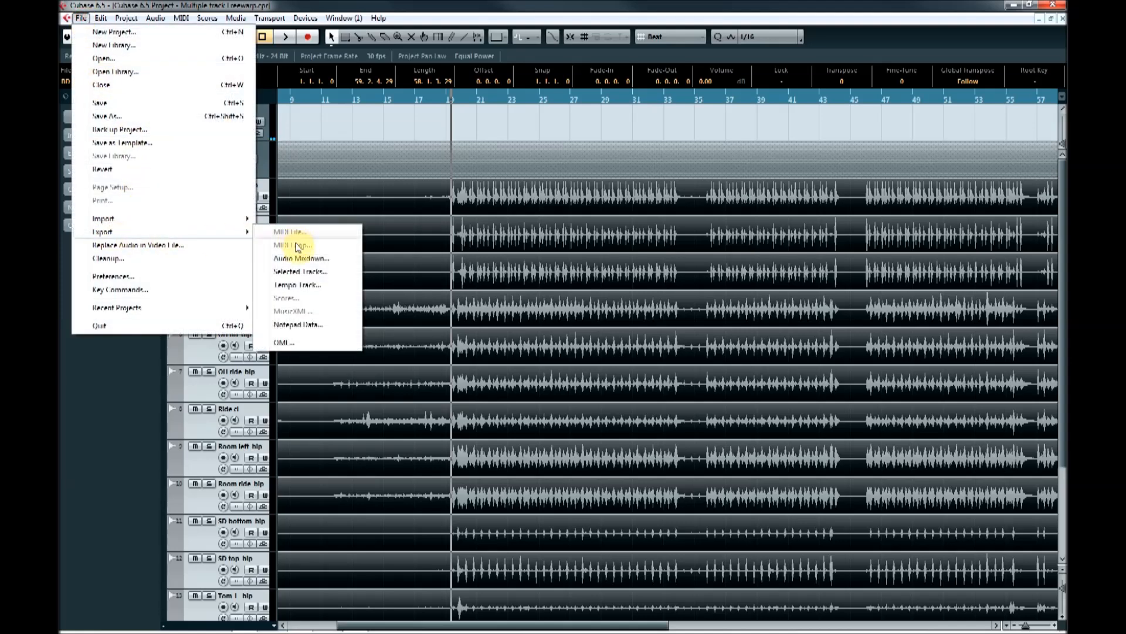
left_click(299, 273)
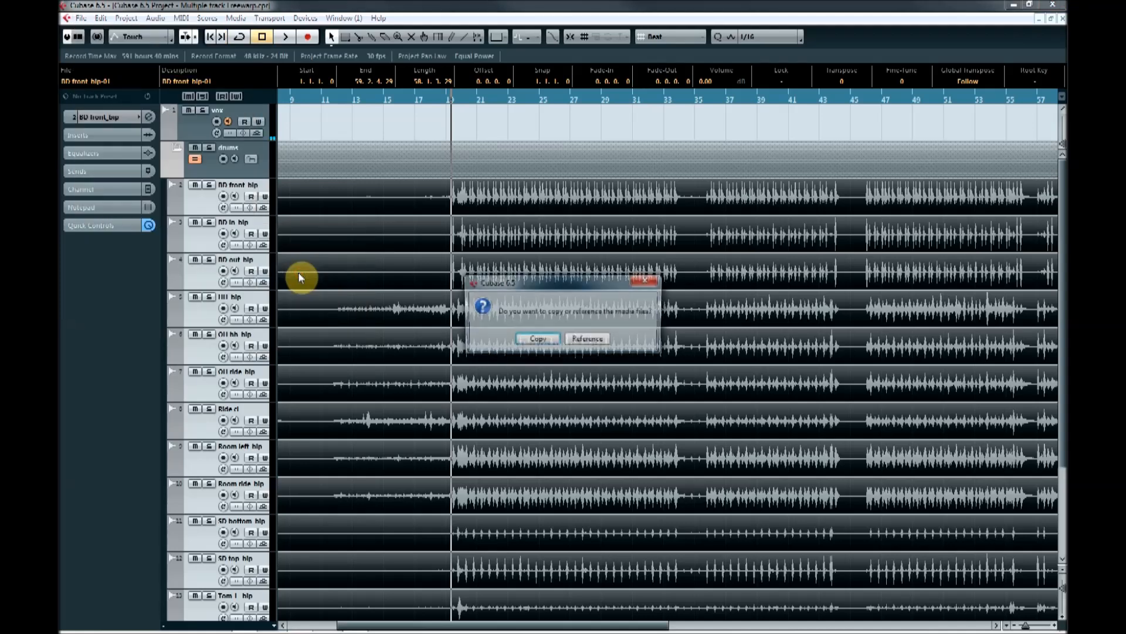
left_click(534, 340)
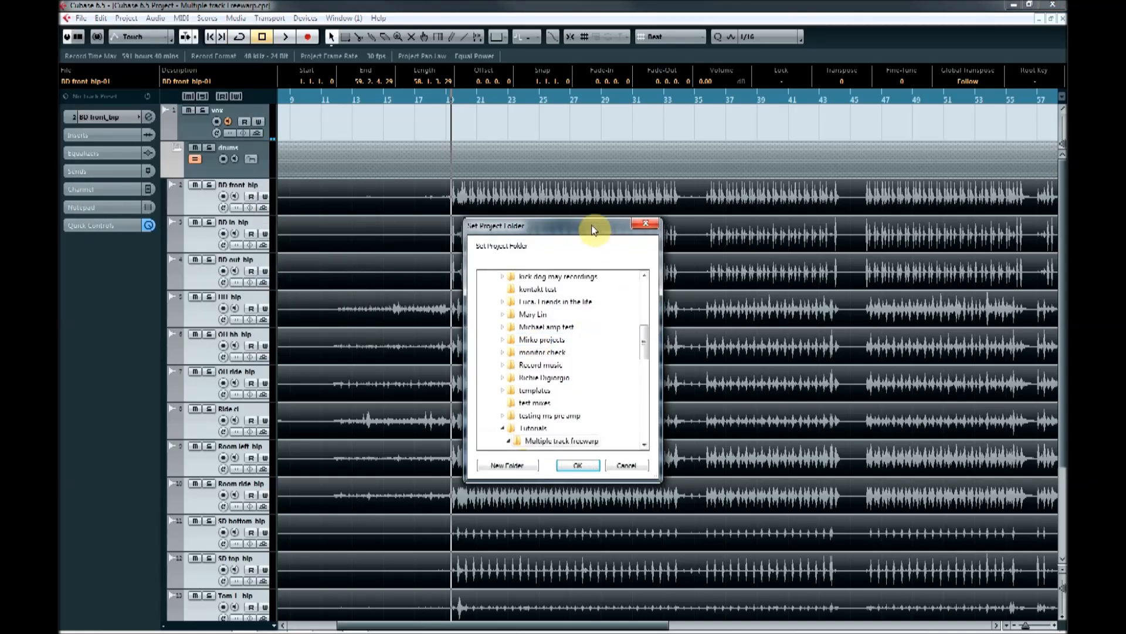
Create a folder named "drums for audacity" inside the Audacity folder on the D drive and use it as the export's project folder
left_click_drag(561, 226, 579, 125)
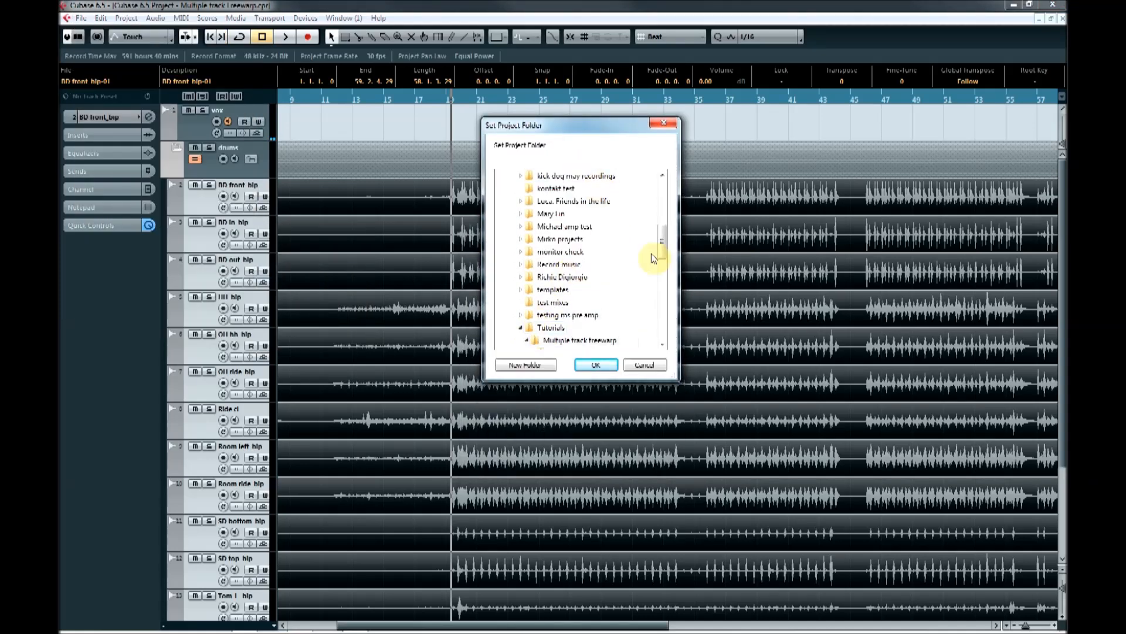
left_click_drag(660, 251, 663, 211)
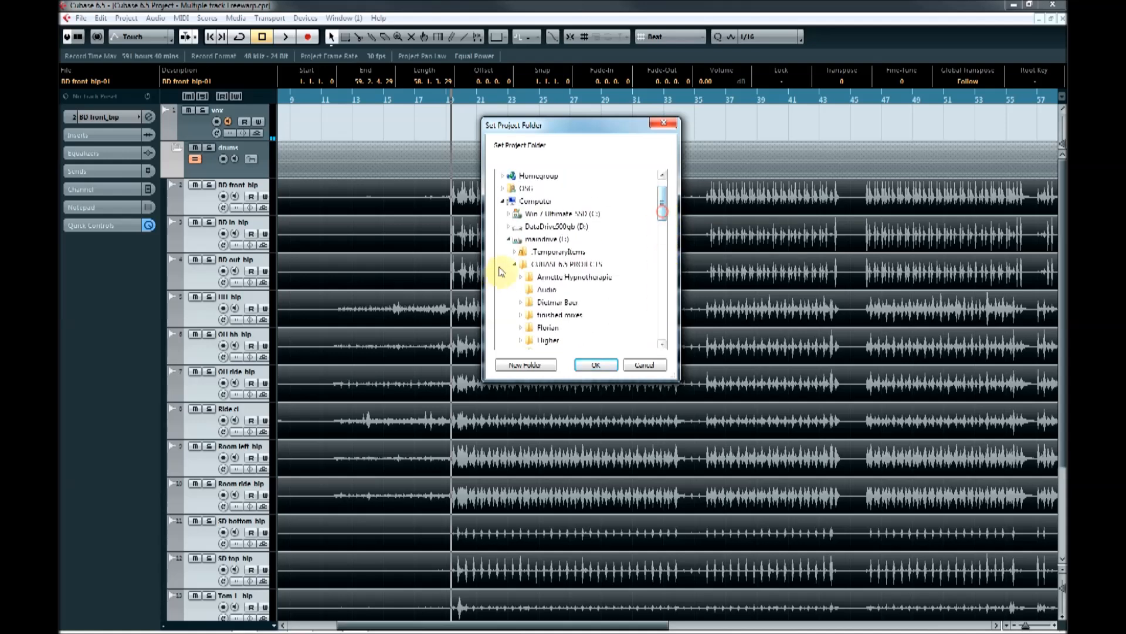
left_click(531, 227)
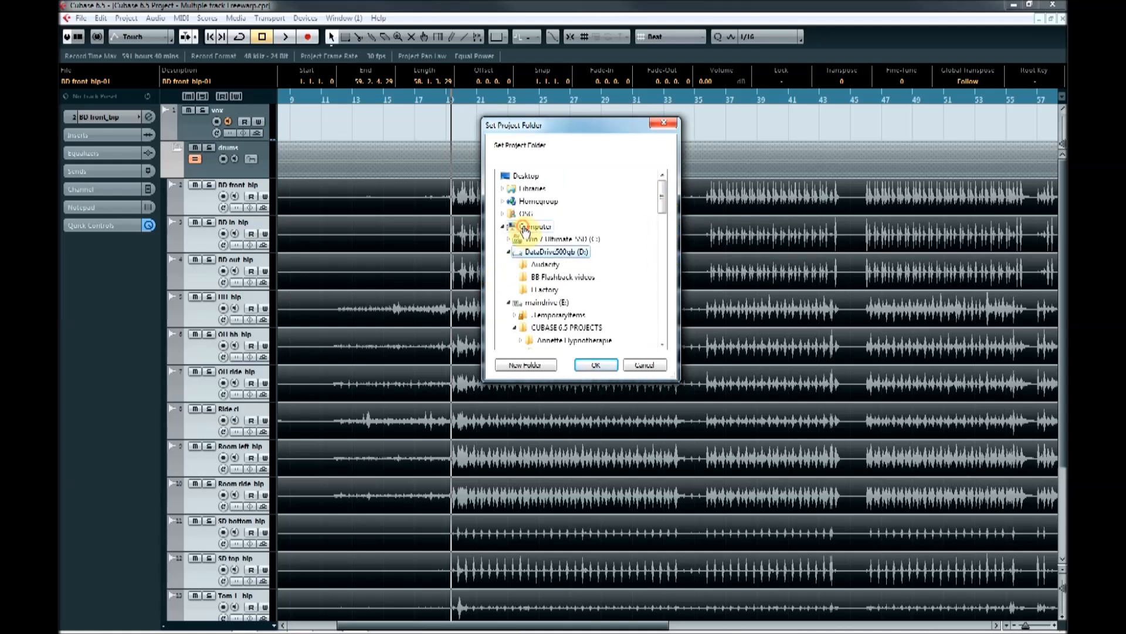
left_click(525, 263)
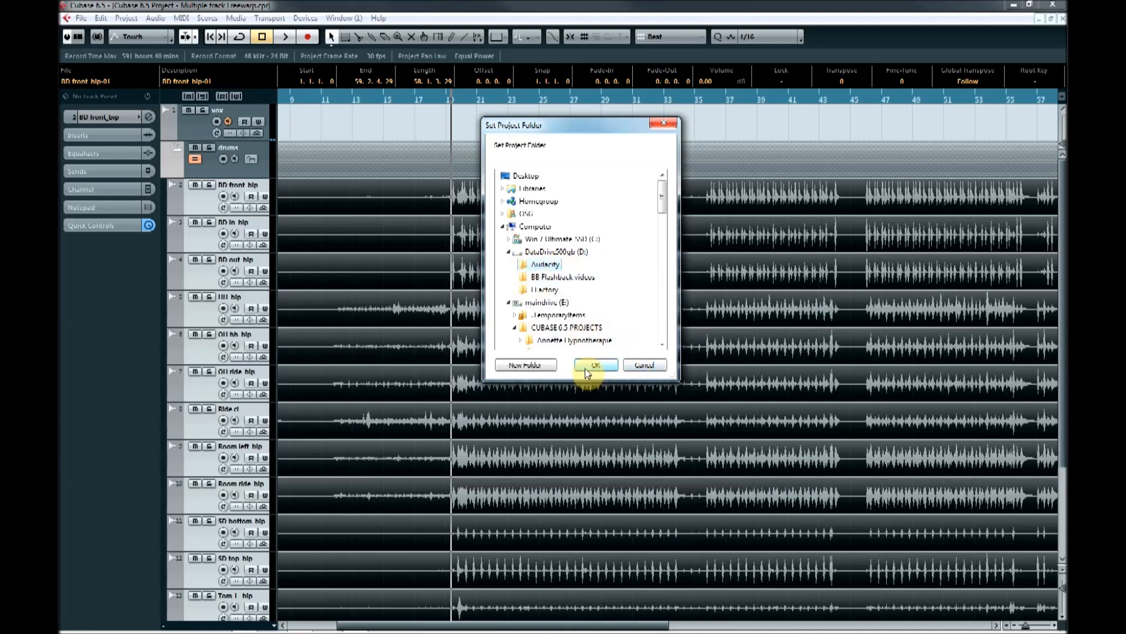
left_click(520, 366)
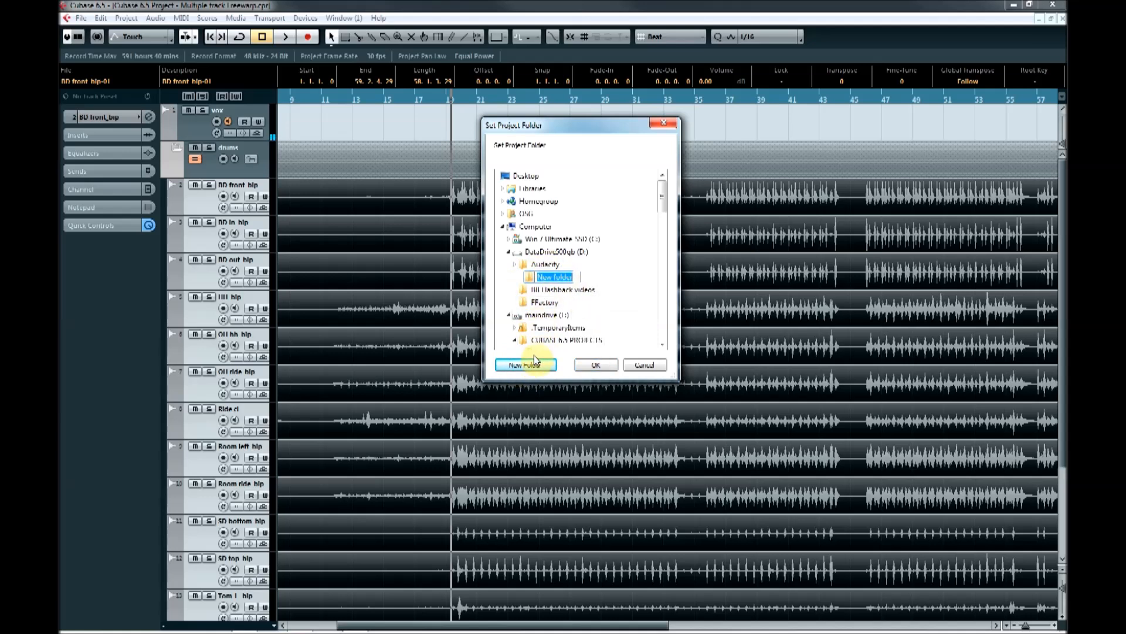
type("drums for d")
type("udacity")
key("Return")
left_click(603, 364)
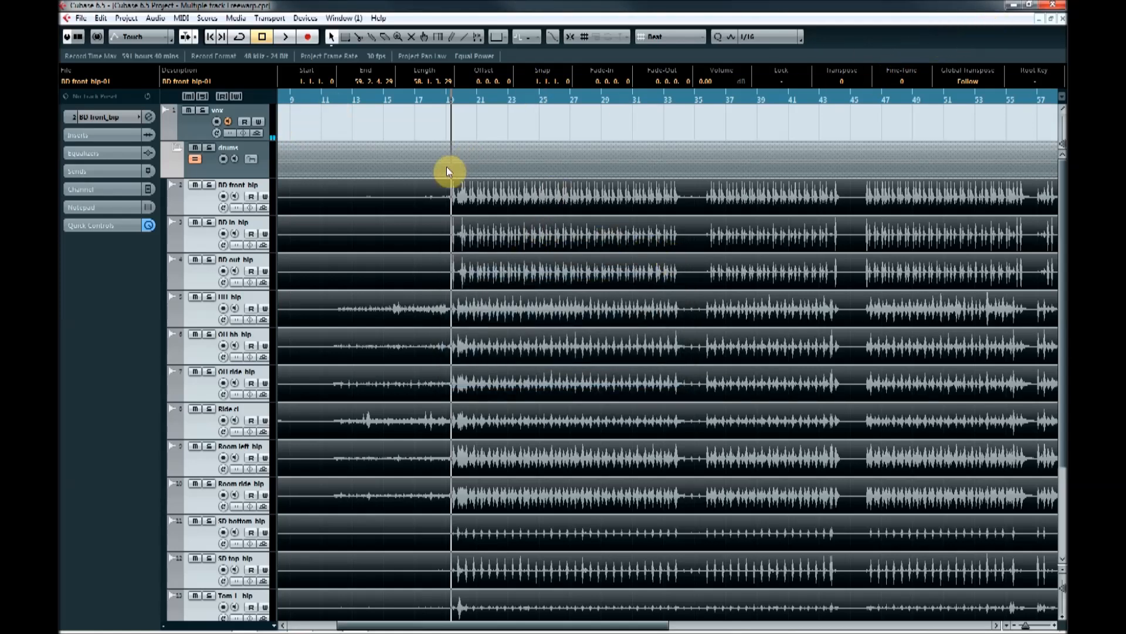
Collapse the original drums folder, minimize the project and switch to Audacity
left_click(172, 145)
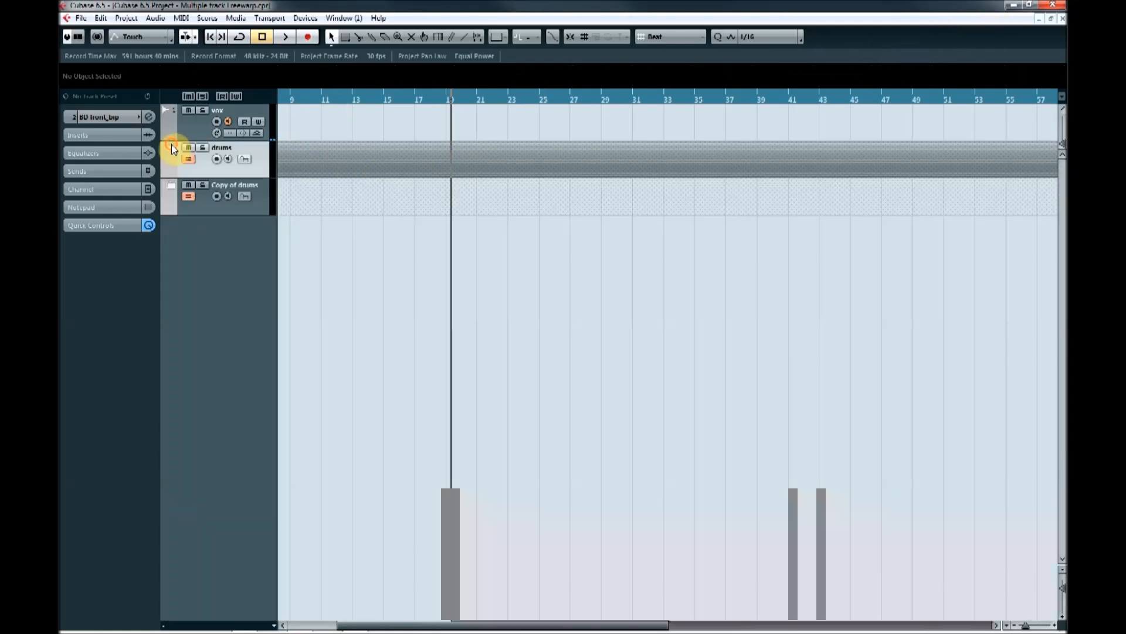
left_click(1013, 6)
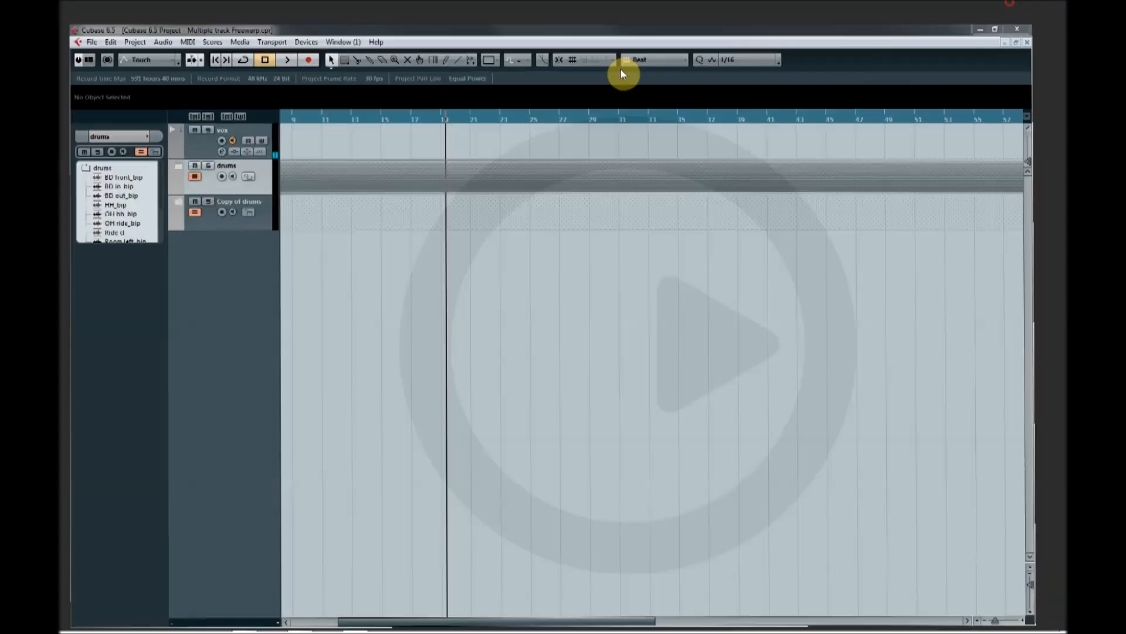
mouse_move(359, 617)
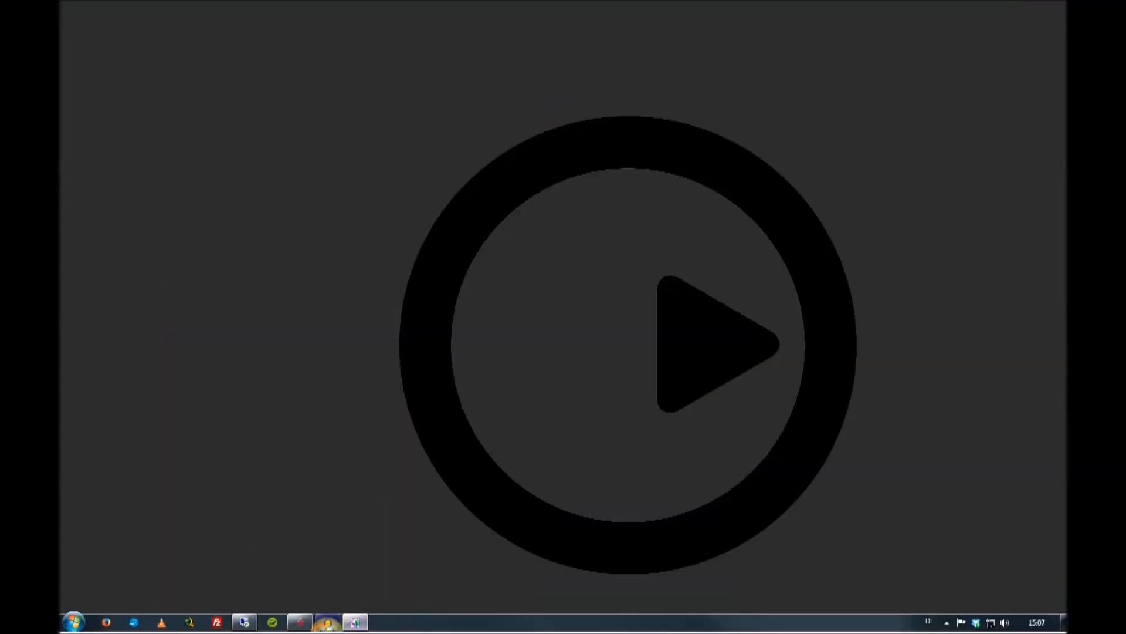
left_click(327, 623)
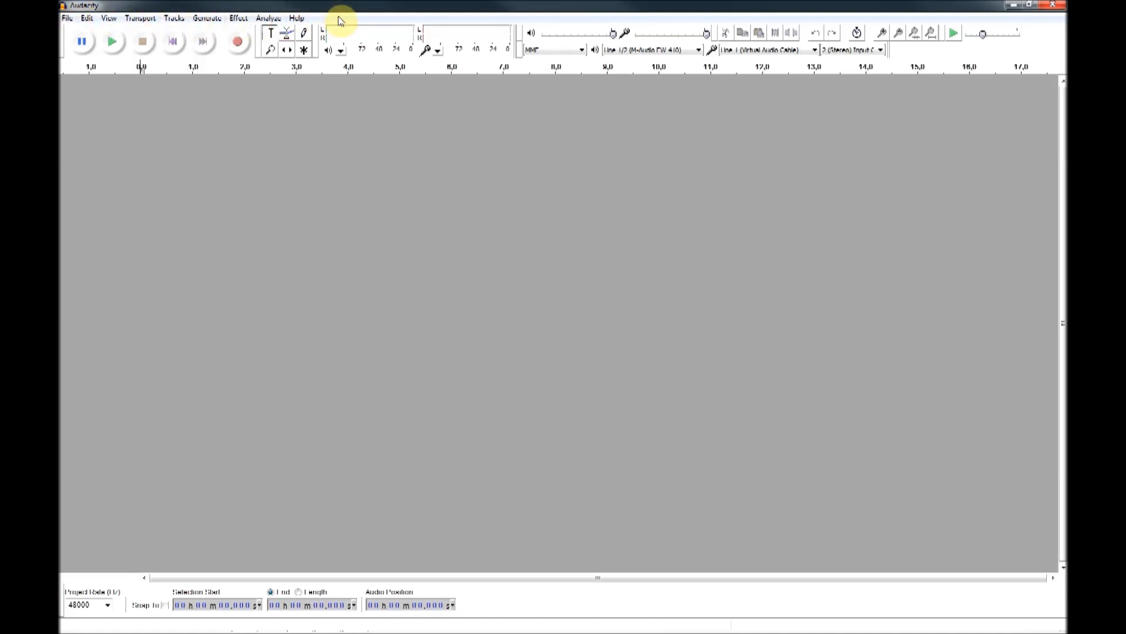
Make sure the Import / Export preferences use a custom mix when exporting tracks to an audio file, and apply them
left_click(87, 18)
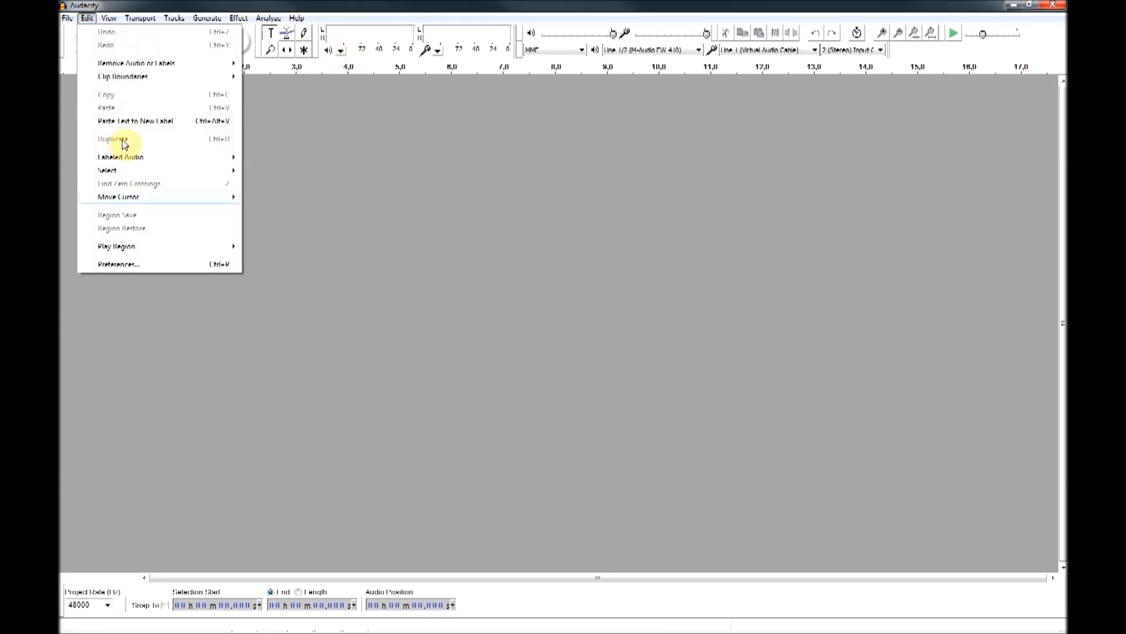
left_click(118, 264)
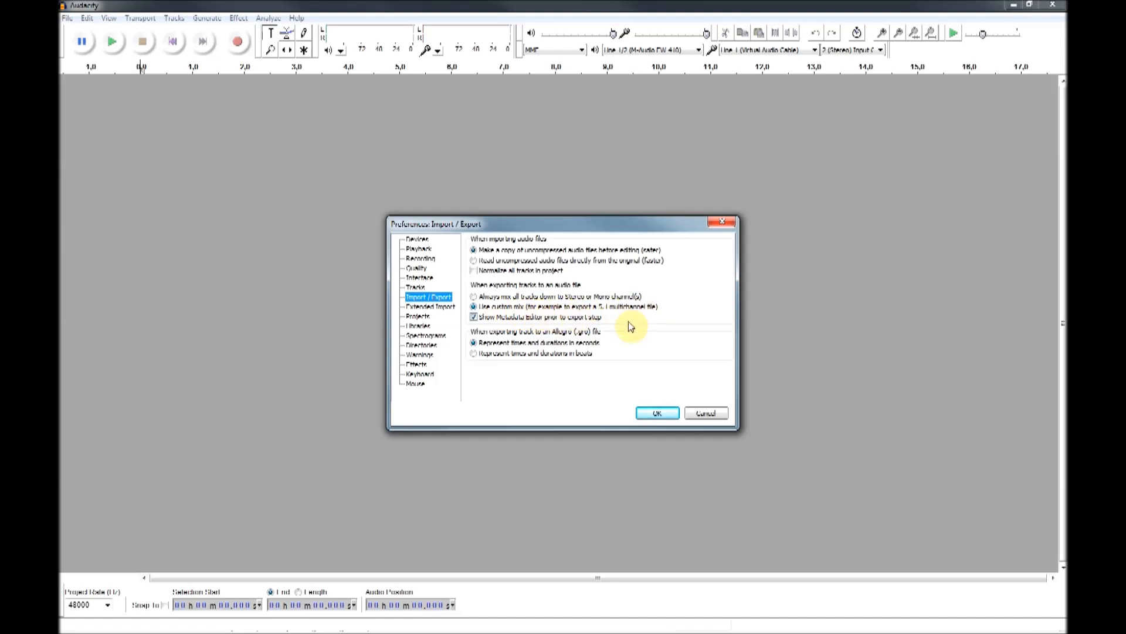
left_click(654, 413)
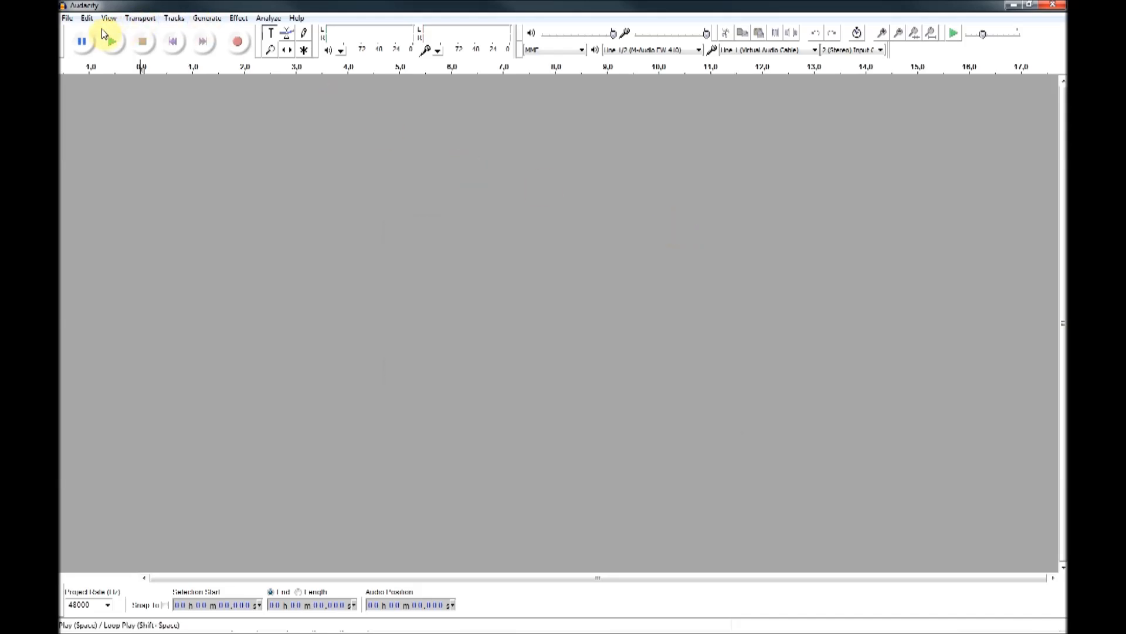
Import all the drum WAV files from the Media folder inside "drums for audacity" in the Audacity folder
left_click(68, 19)
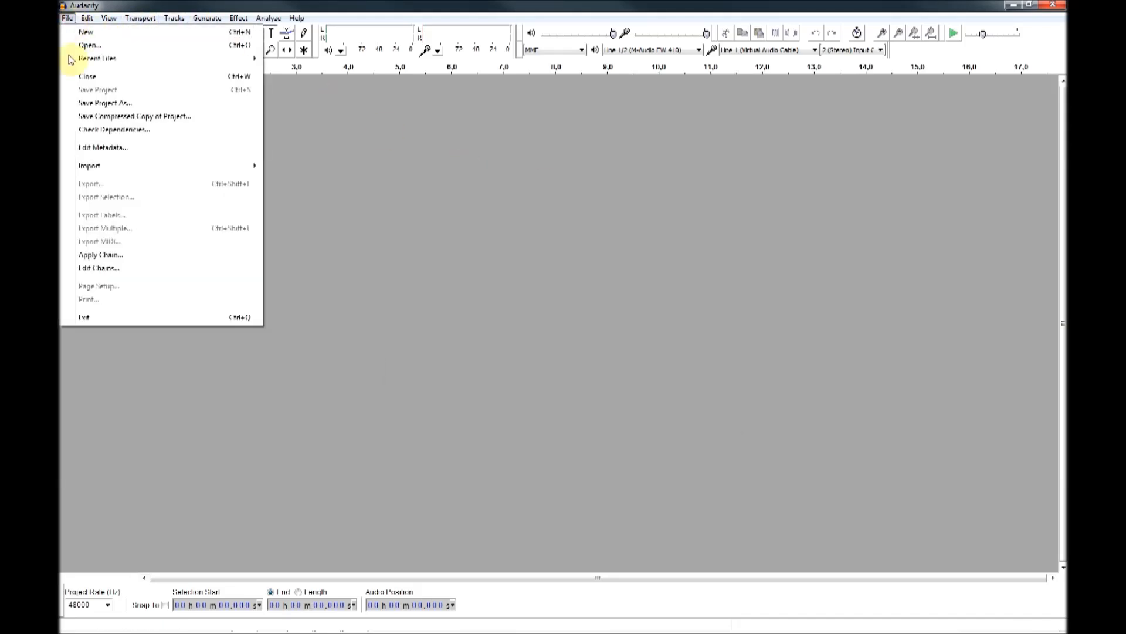
mouse_move(79, 166)
left_click(293, 168)
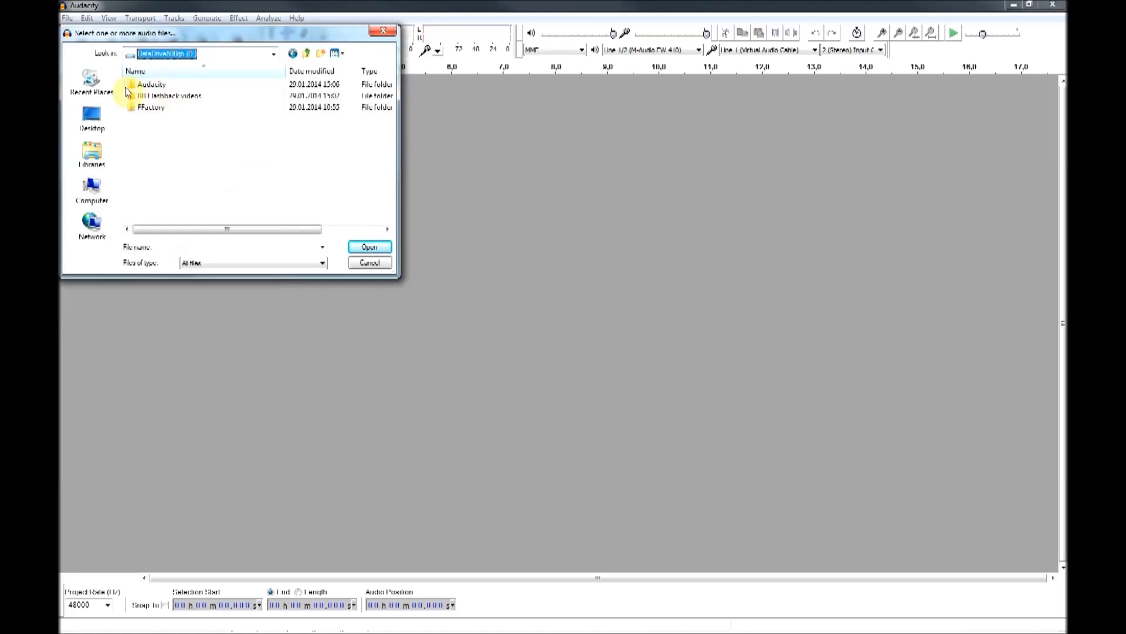
double_click(151, 86)
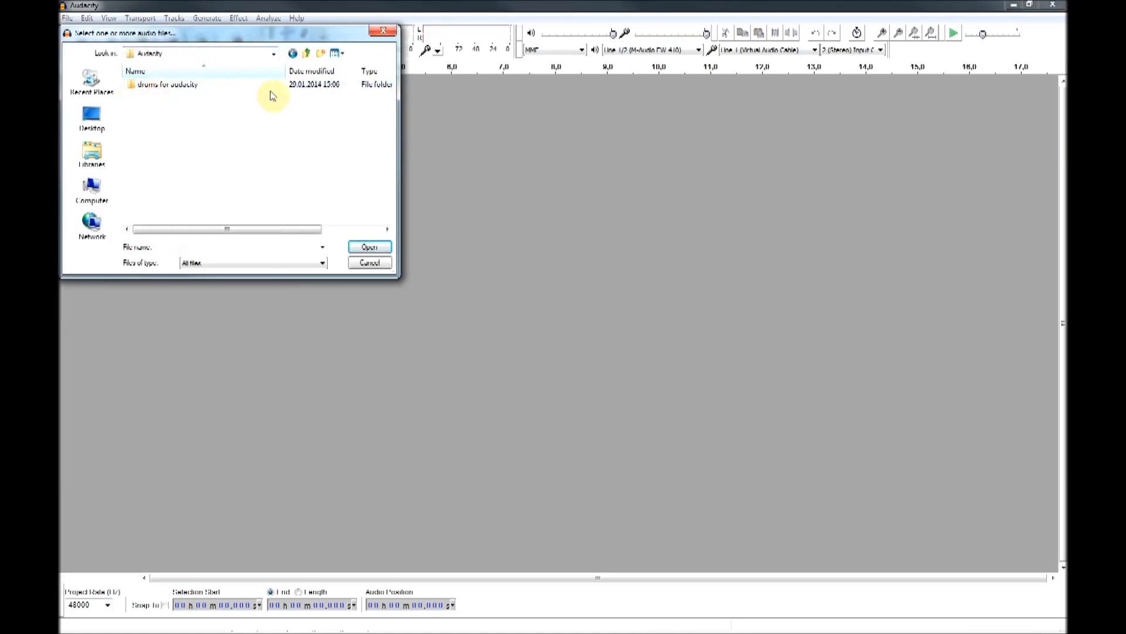
double_click(185, 86)
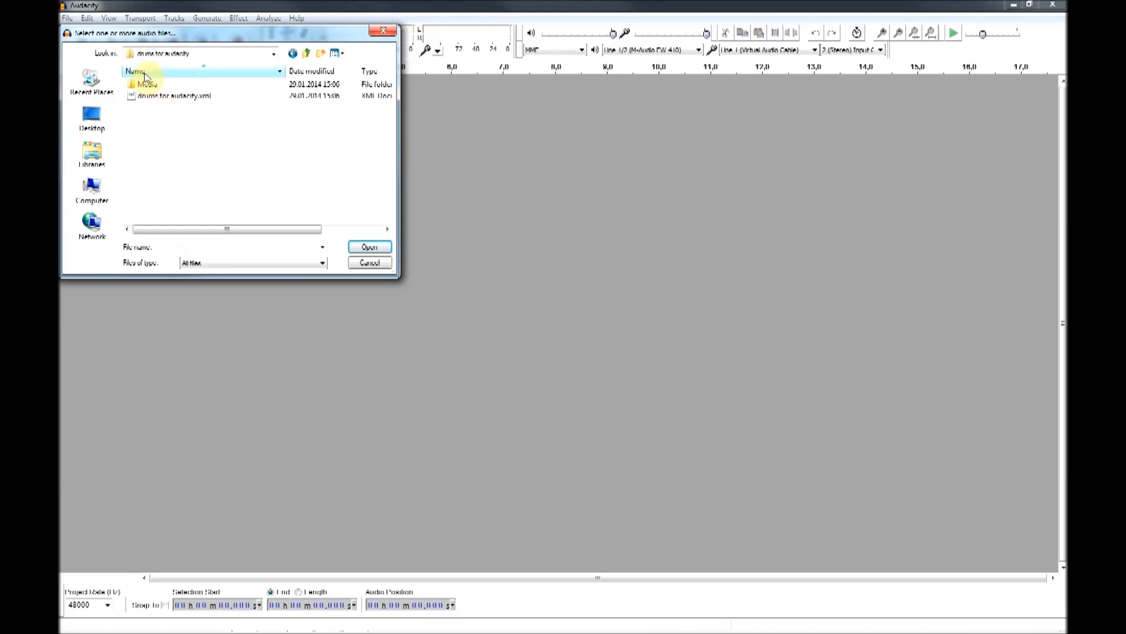
double_click(147, 86)
left_click(168, 85)
scroll(171, 176, "down", 1)
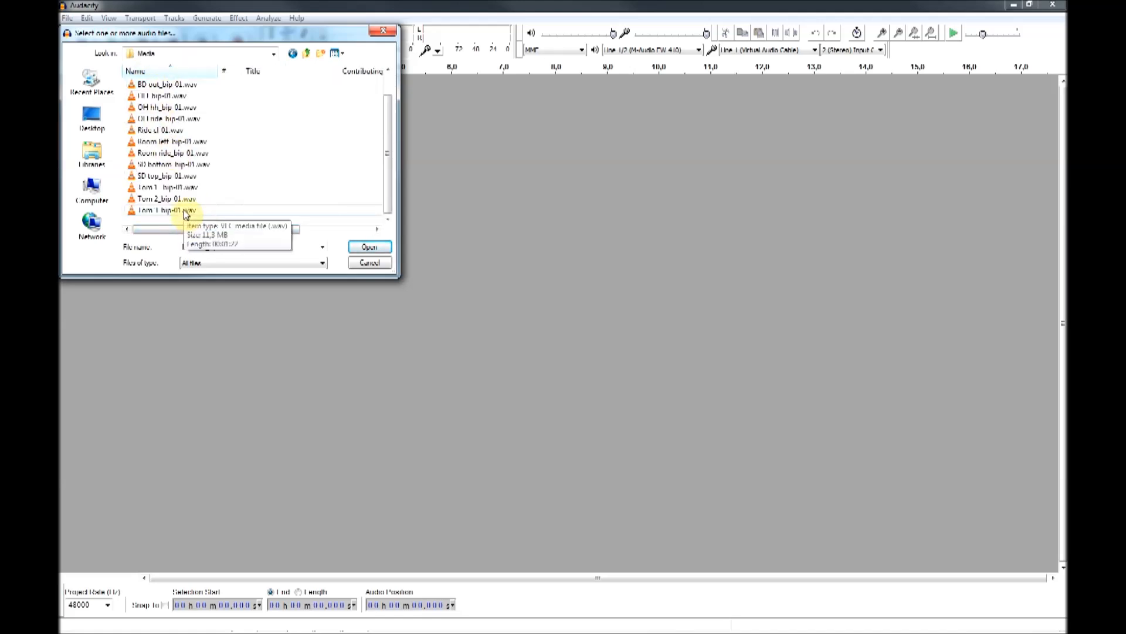
left_click(186, 211, "shift")
left_click(369, 247)
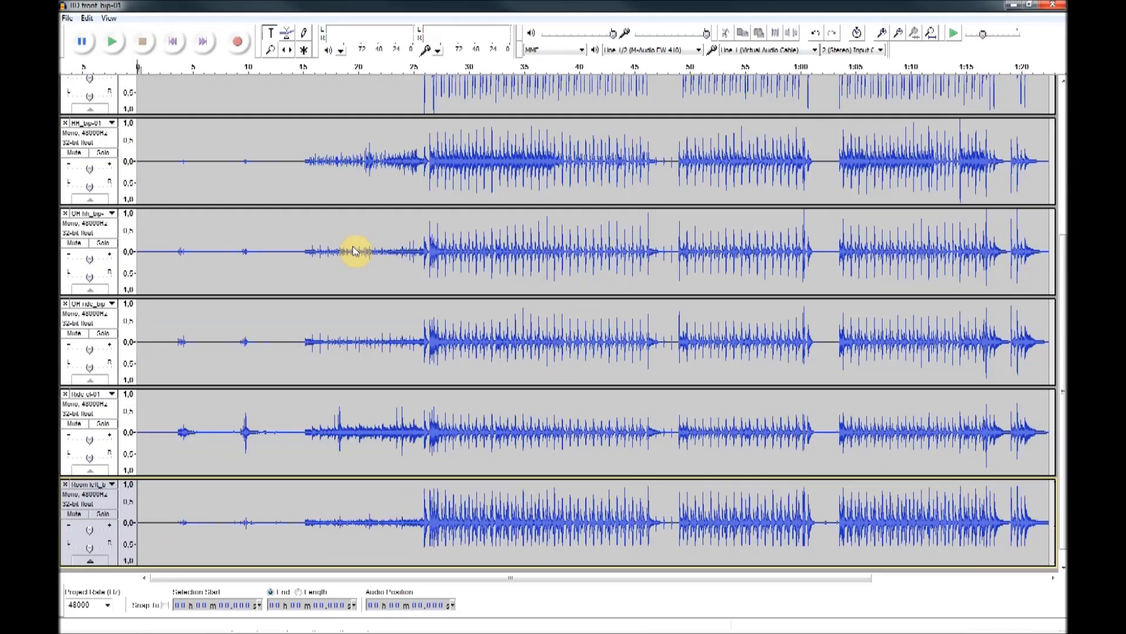
Select the entire audio of all the imported drum tracks
scroll(524, 273, "up", 6)
scroll(527, 273, "up", 5)
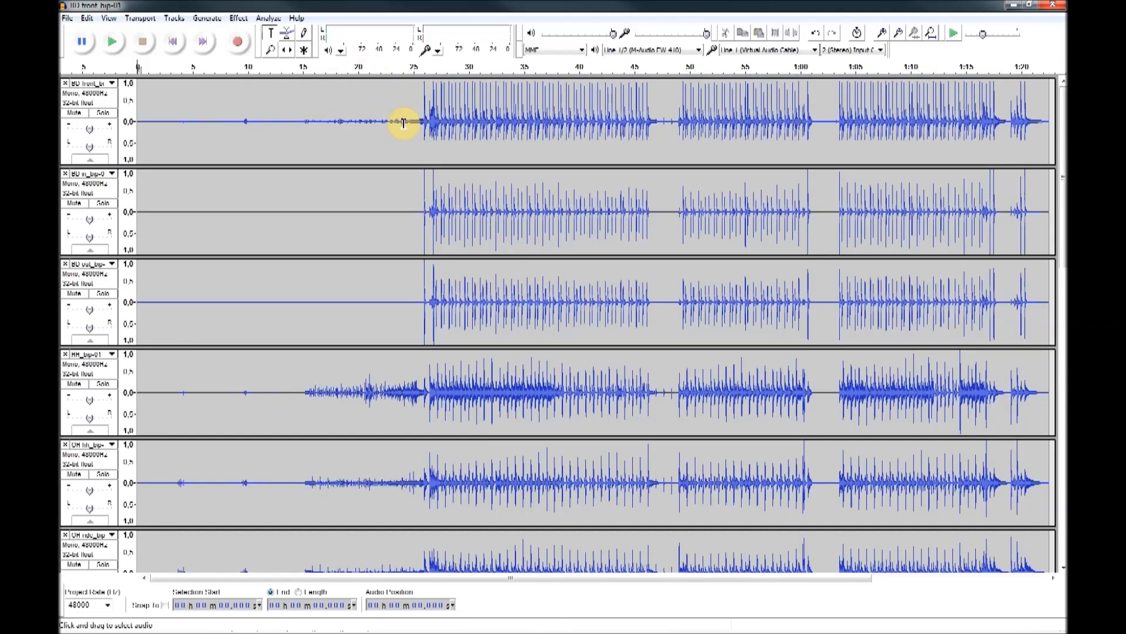
left_click(342, 133)
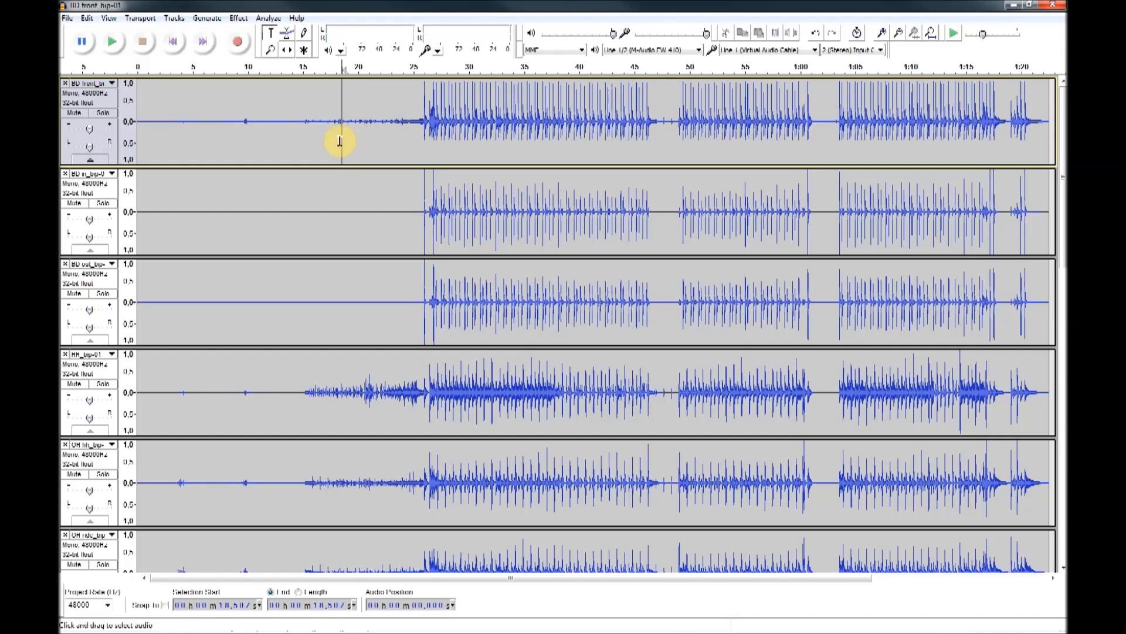
left_click(386, 115)
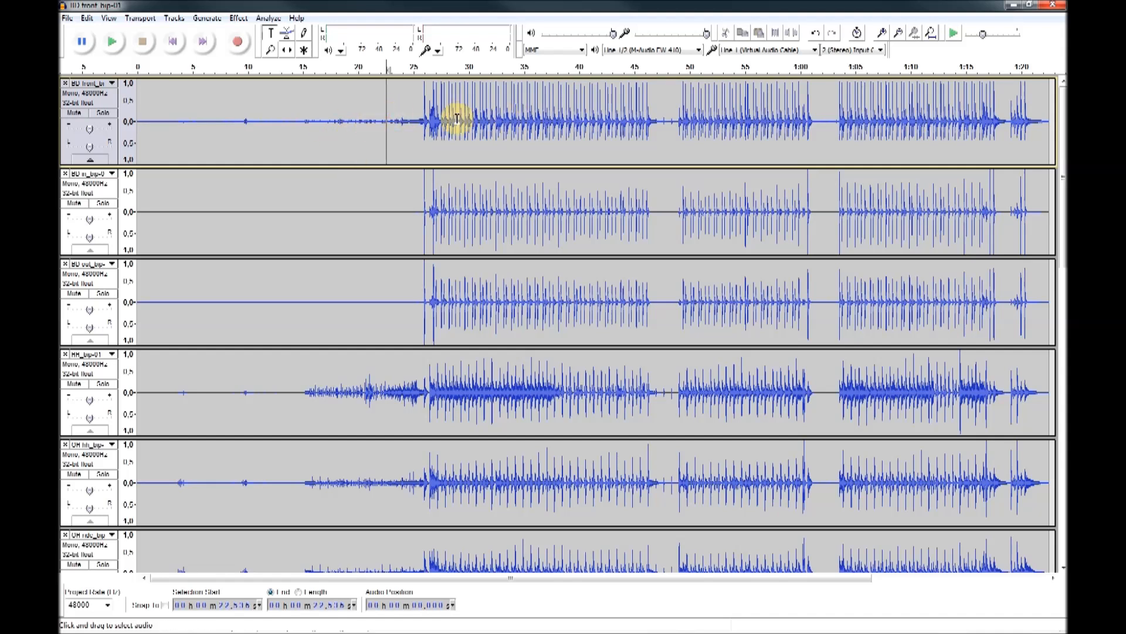
left_click(414, 244)
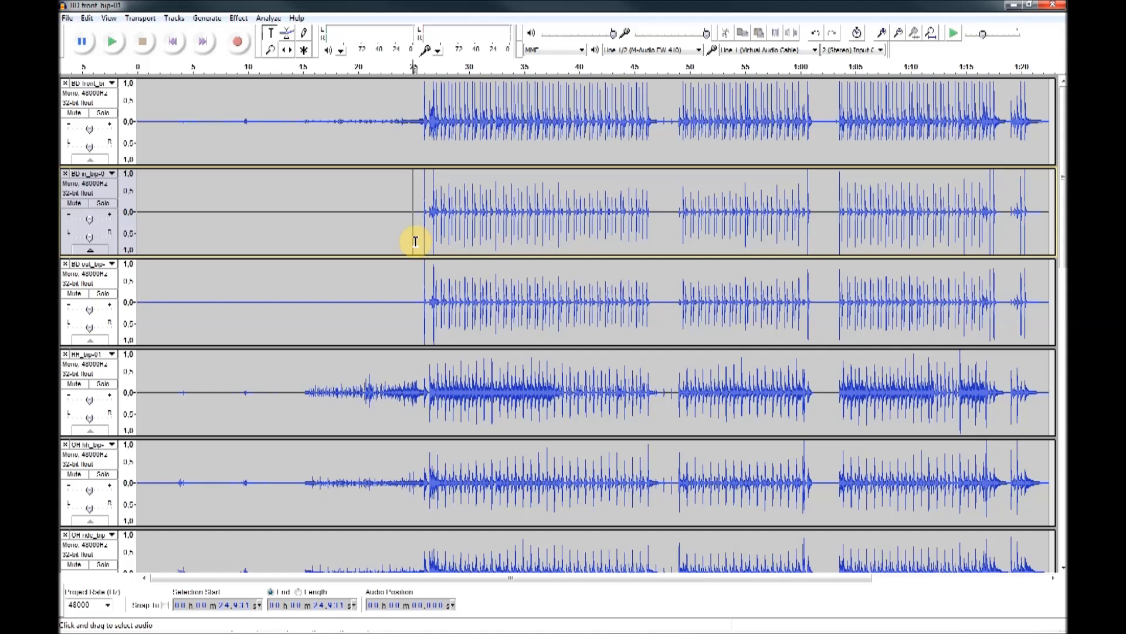
key("ctrl+a")
Export the audio as "drums from audacity.wav" into the "Multiple track freewarp" project folder, replacing the existing file
left_click(67, 18)
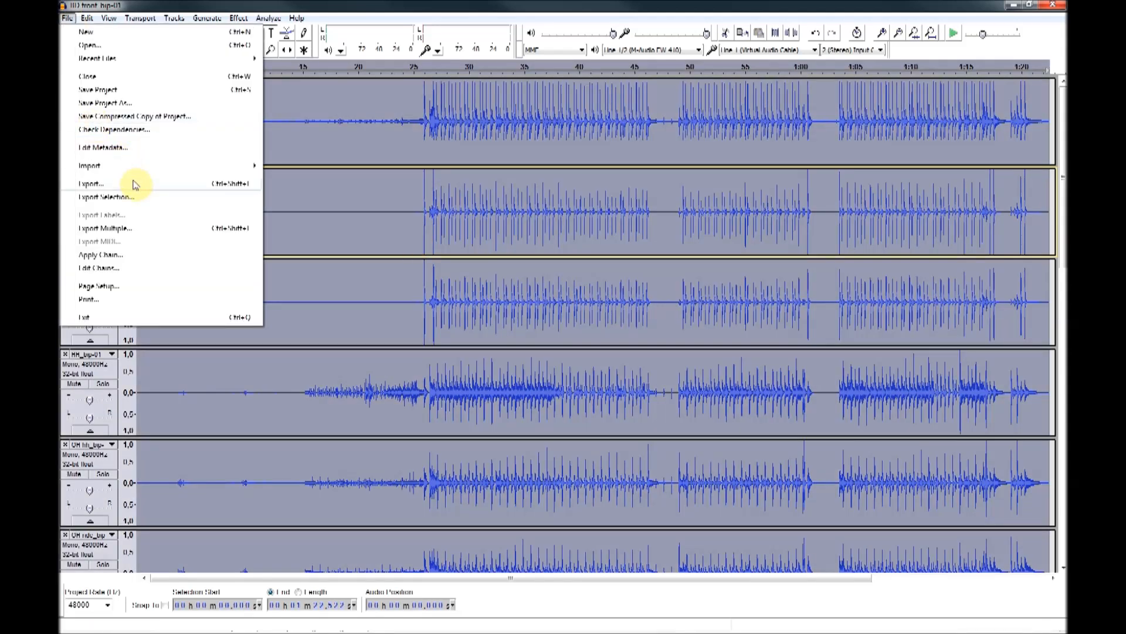
left_click(89, 186)
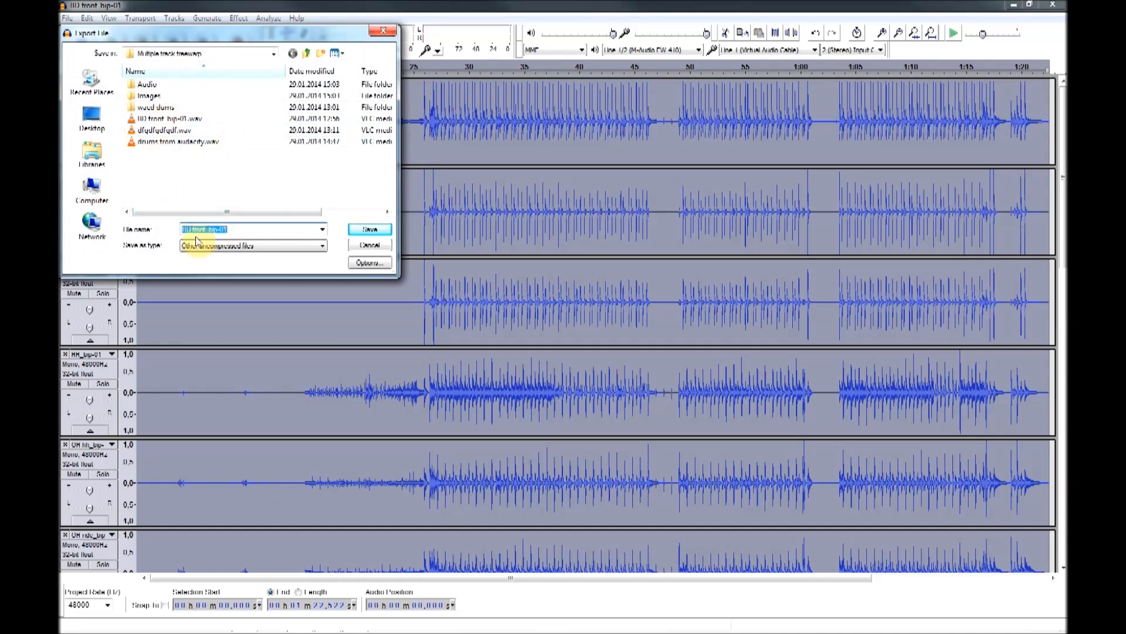
left_click_drag(226, 35, 484, 39)
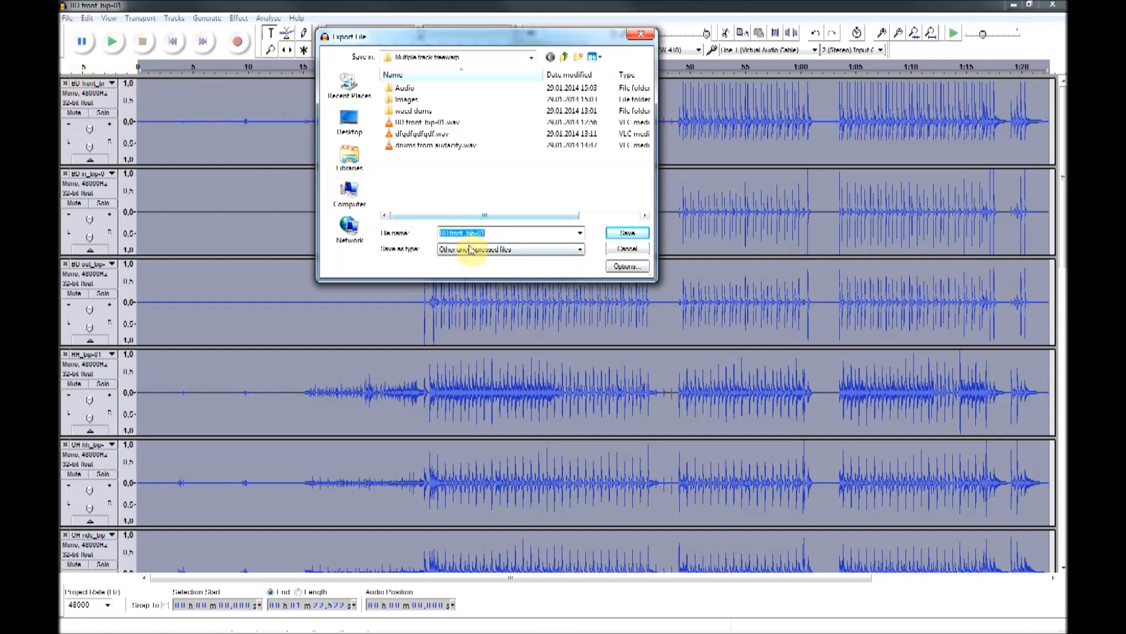
type("drums from audacity")
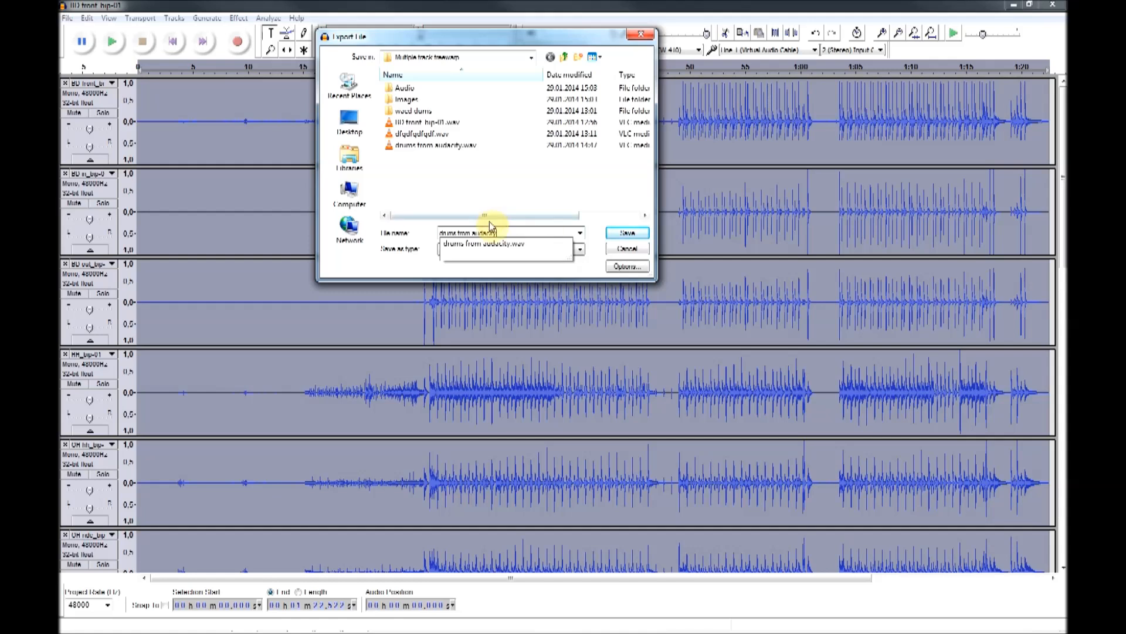
left_click(480, 244)
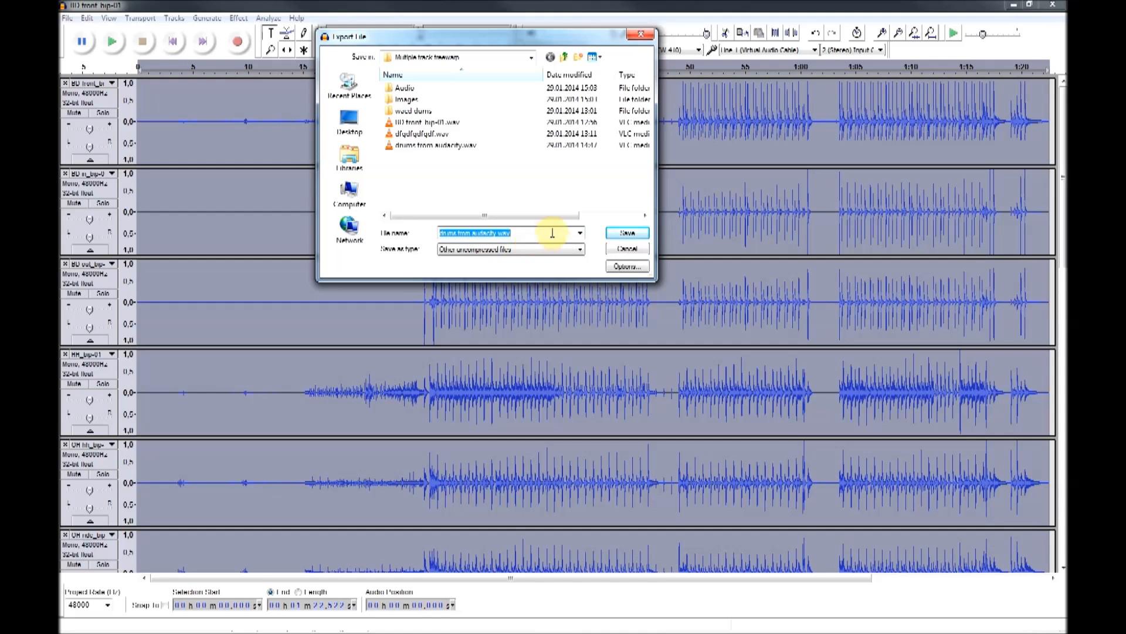
left_click(531, 57)
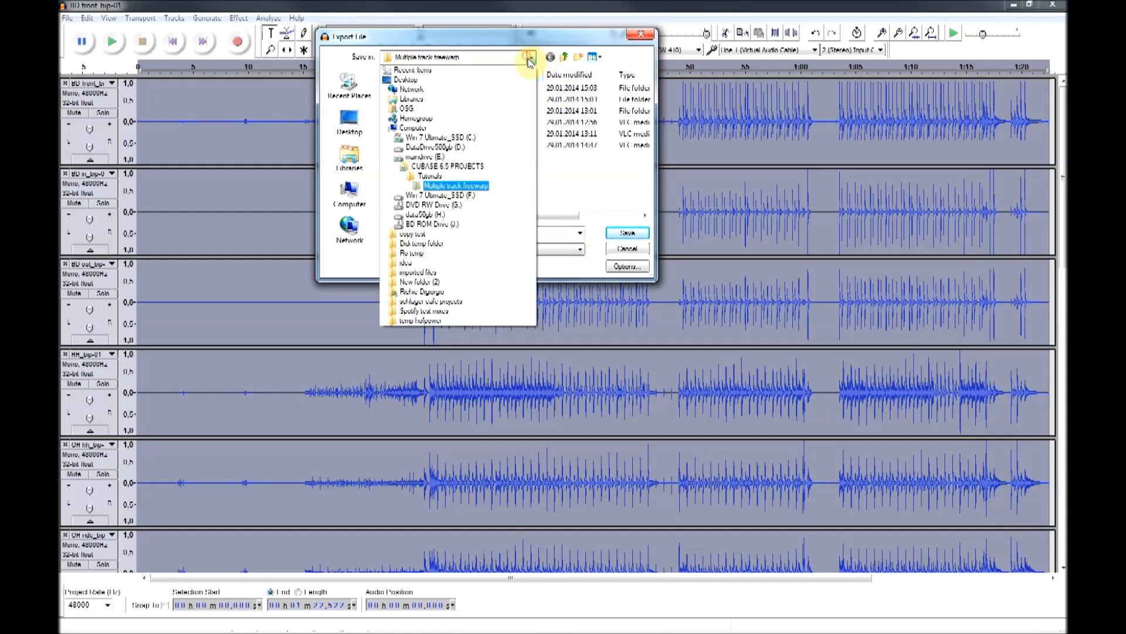
left_click(433, 186)
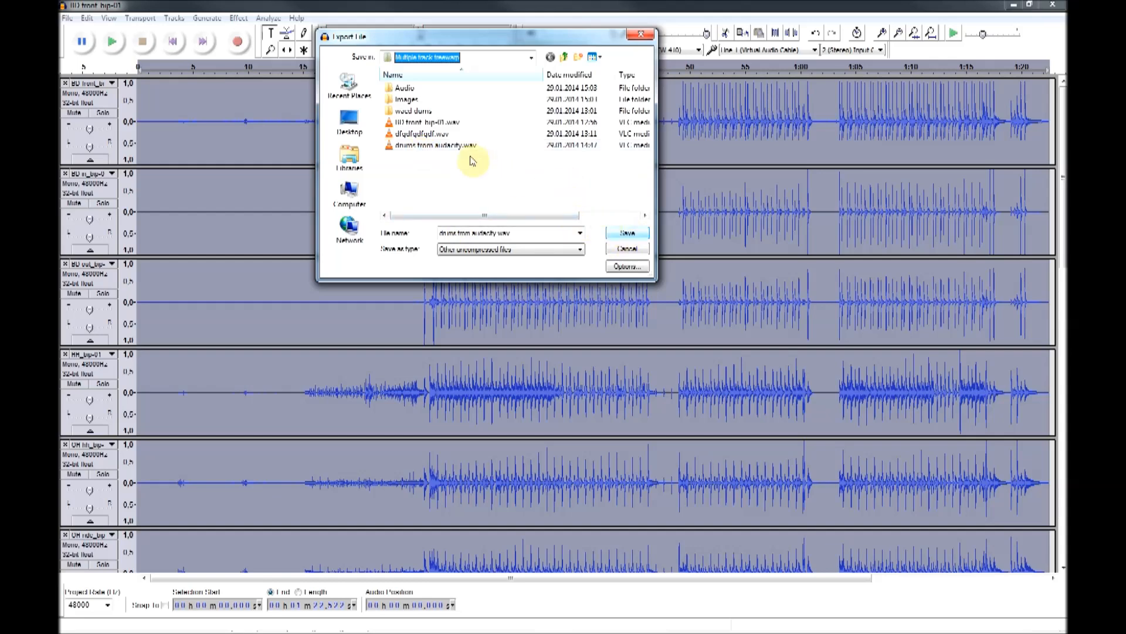
left_click(628, 235)
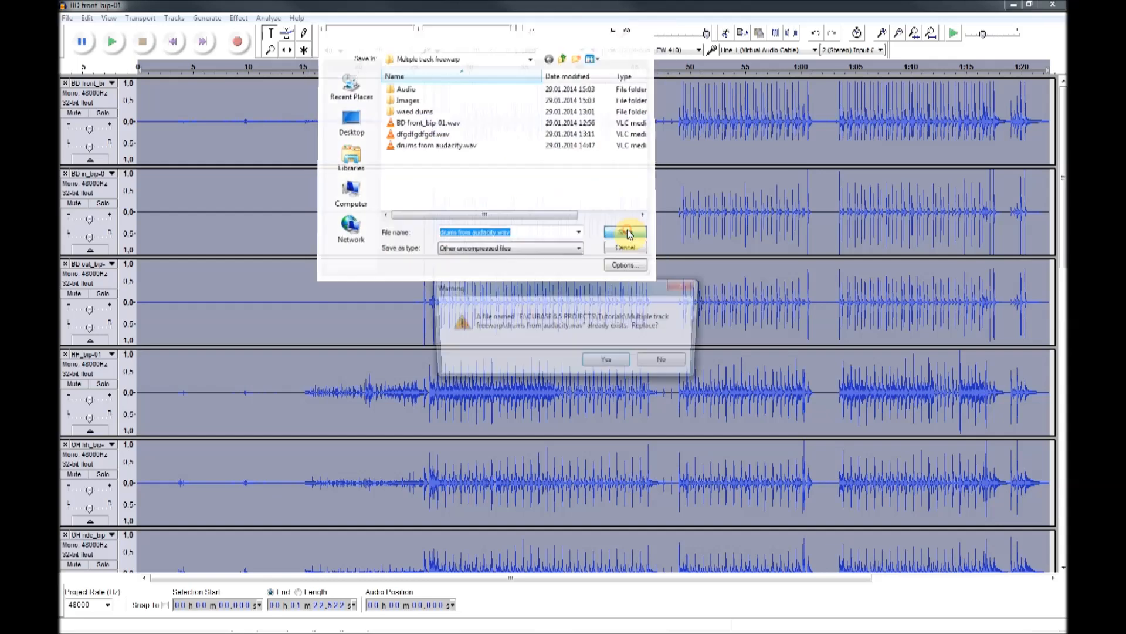
left_click(609, 362)
Accept the mix with each drum track routed to its own one of 14 output channels, and export with blank metadata
left_click_drag(676, 248, 543, 98)
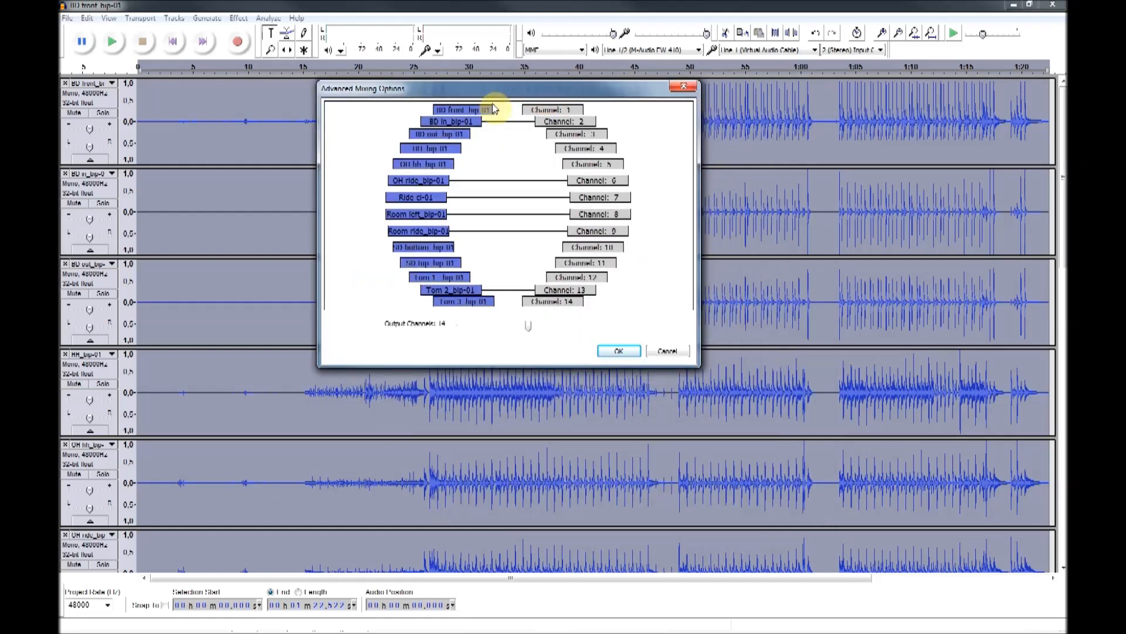
left_click_drag(489, 97, 487, 77)
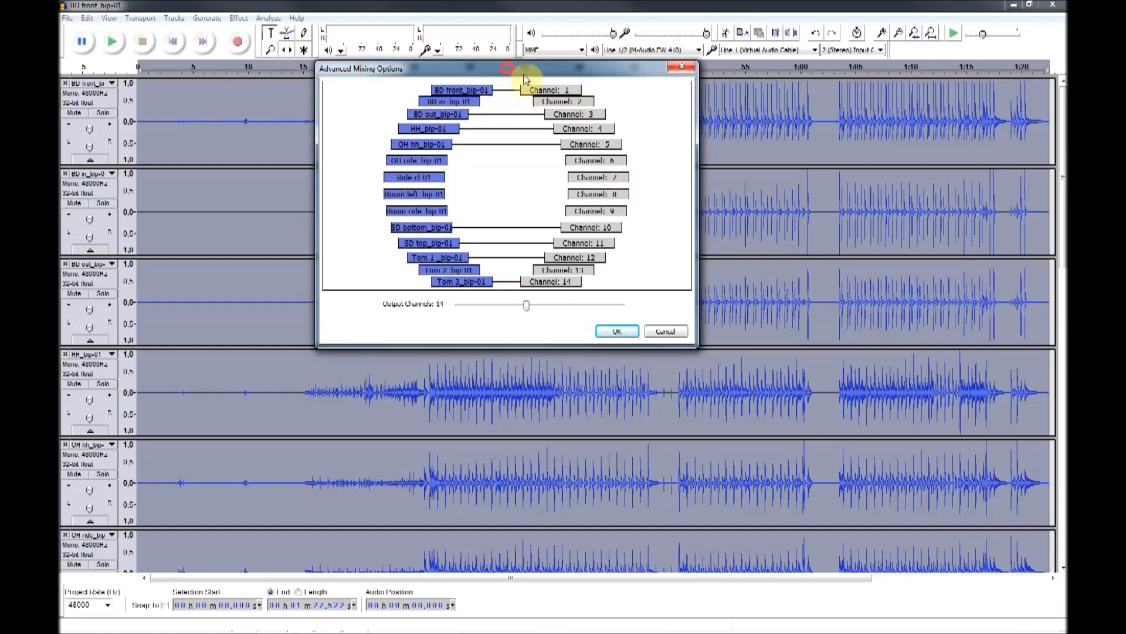
left_click_drag(511, 73, 540, 86)
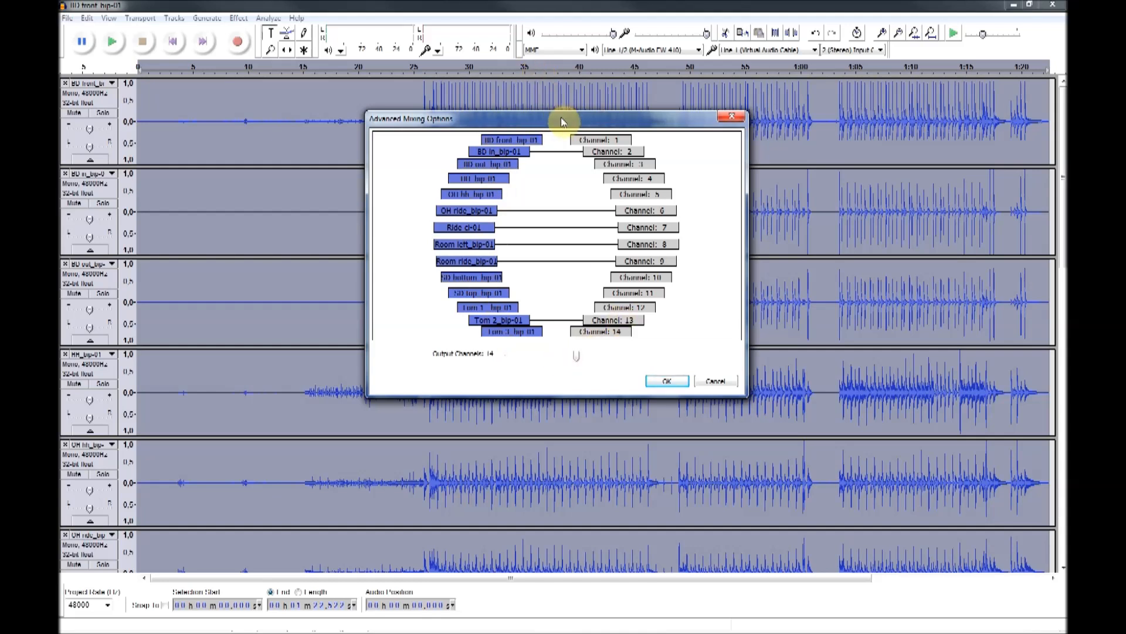
left_click_drag(564, 122, 562, 107)
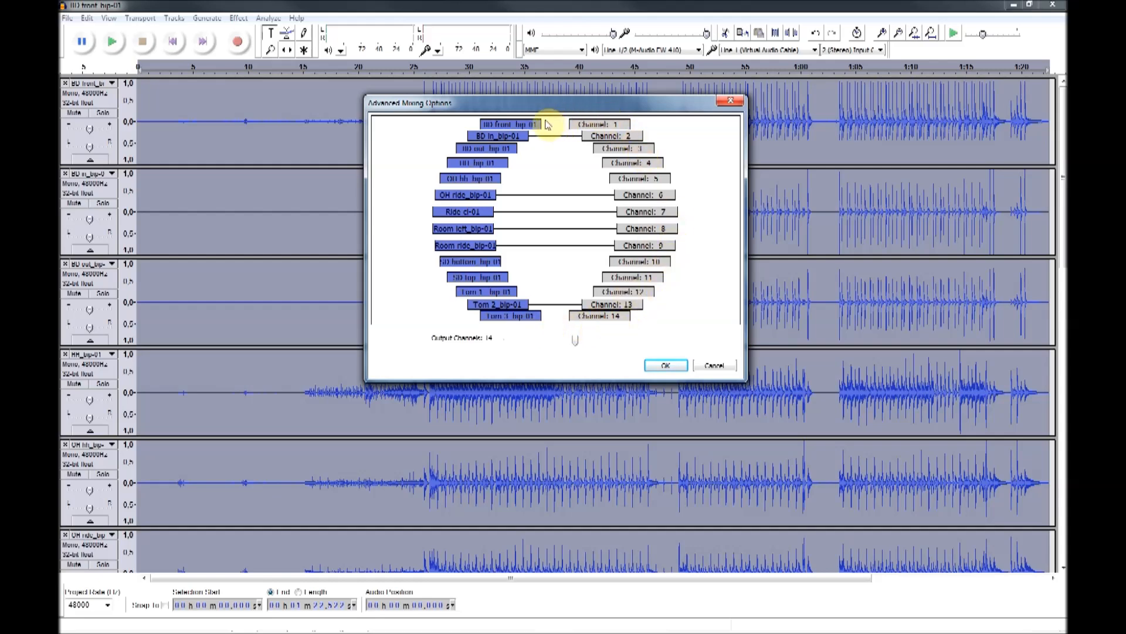
left_click_drag(572, 108, 512, 102)
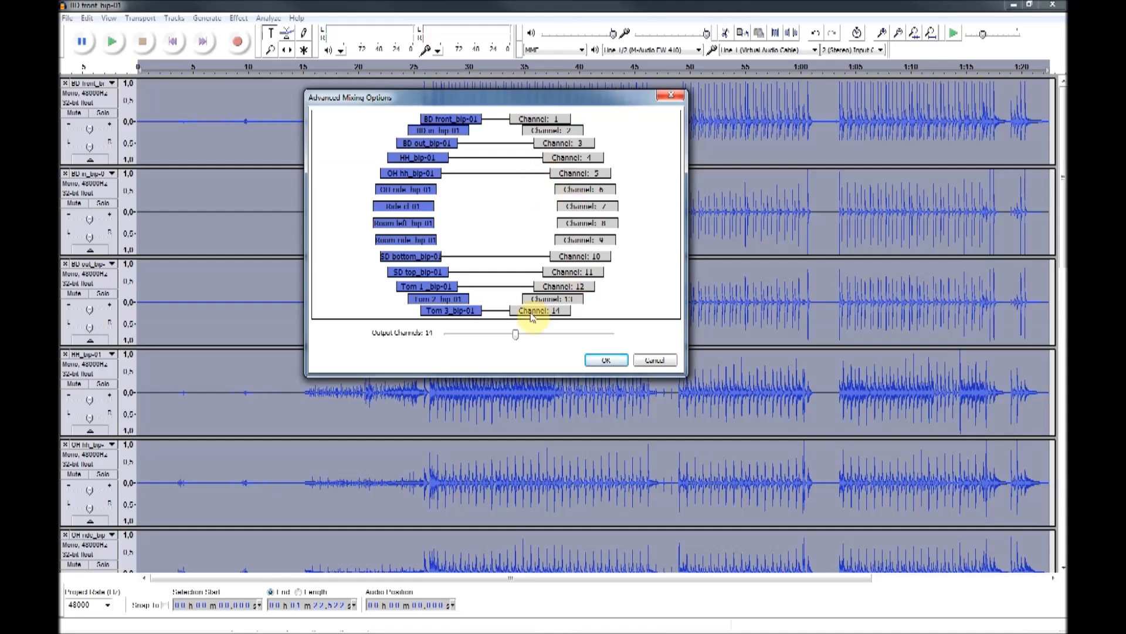
left_click(605, 362)
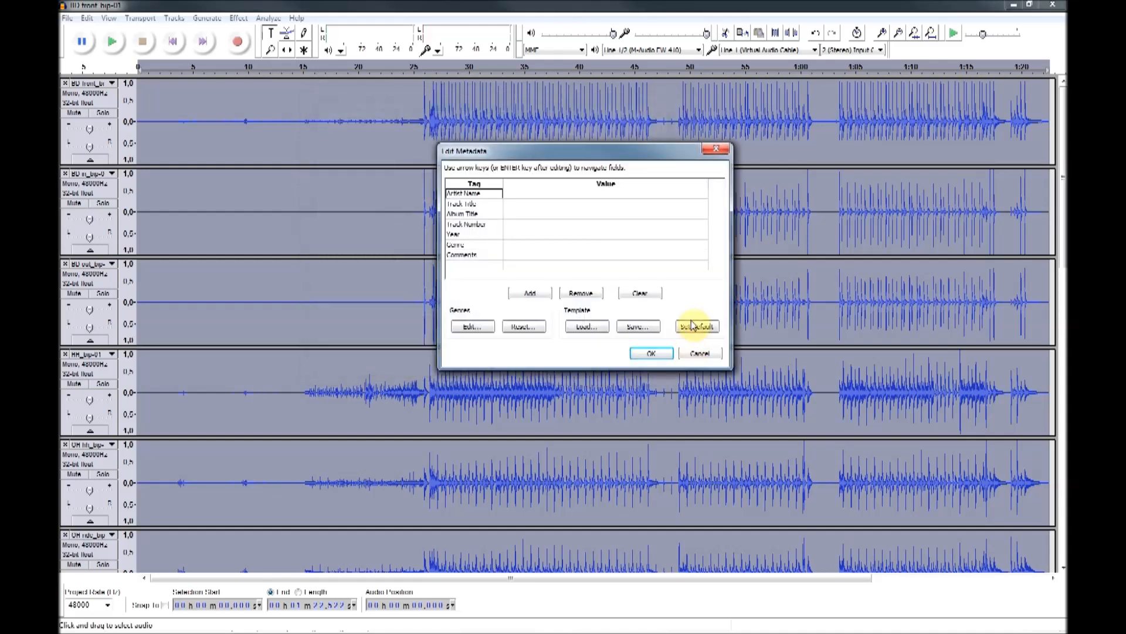
left_click(651, 353)
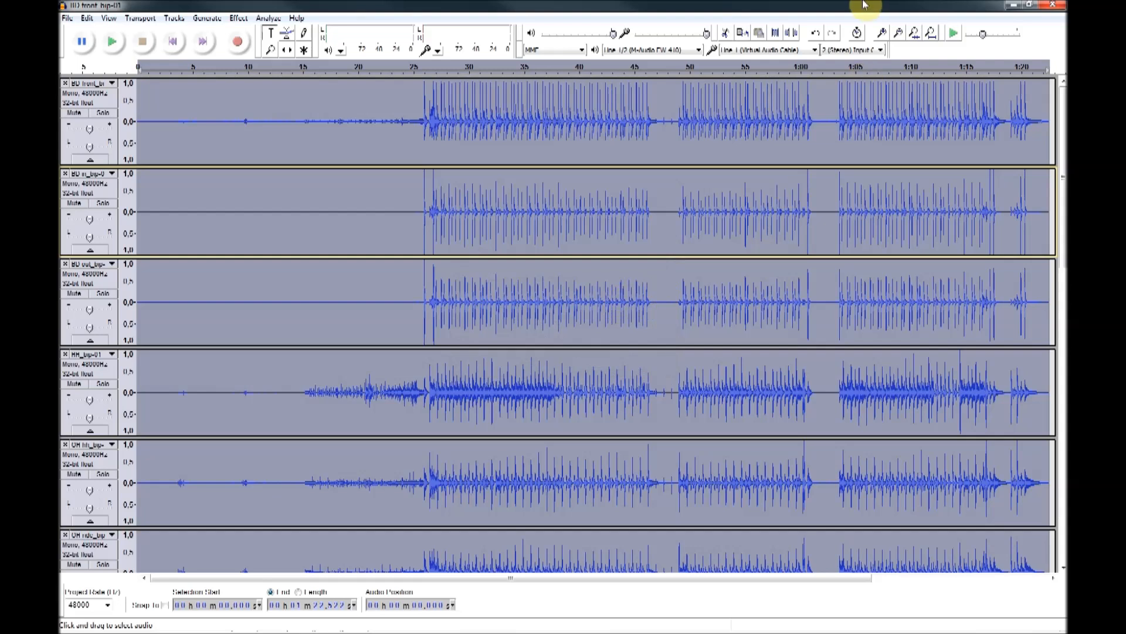
Close Audacity without saving the changes and switch to Cubase
left_click(1050, 6)
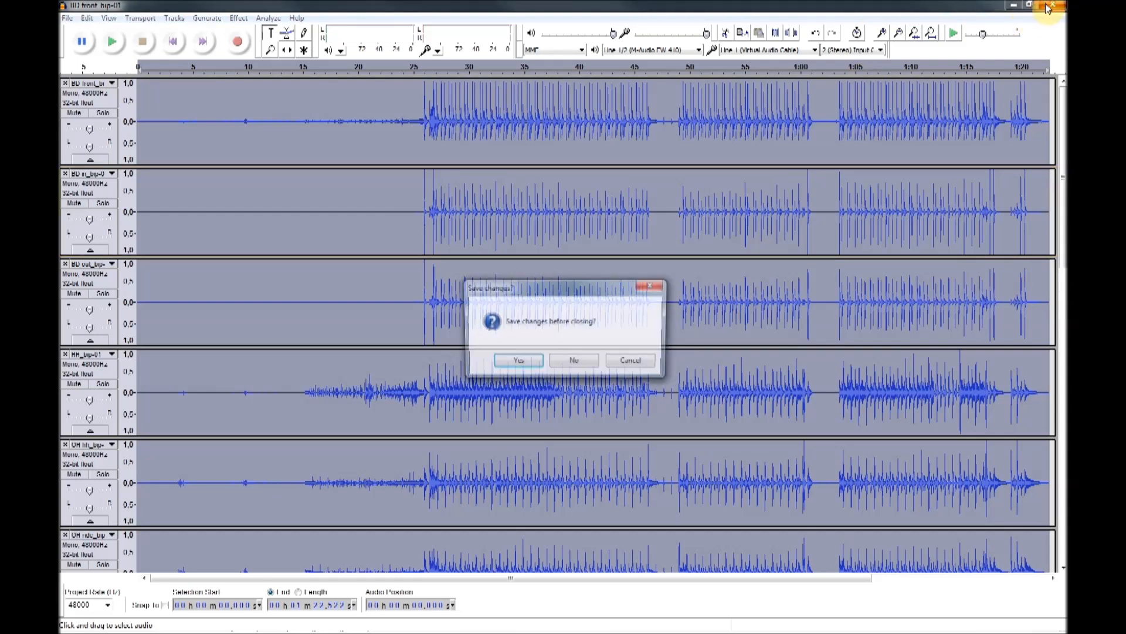
left_click(576, 363)
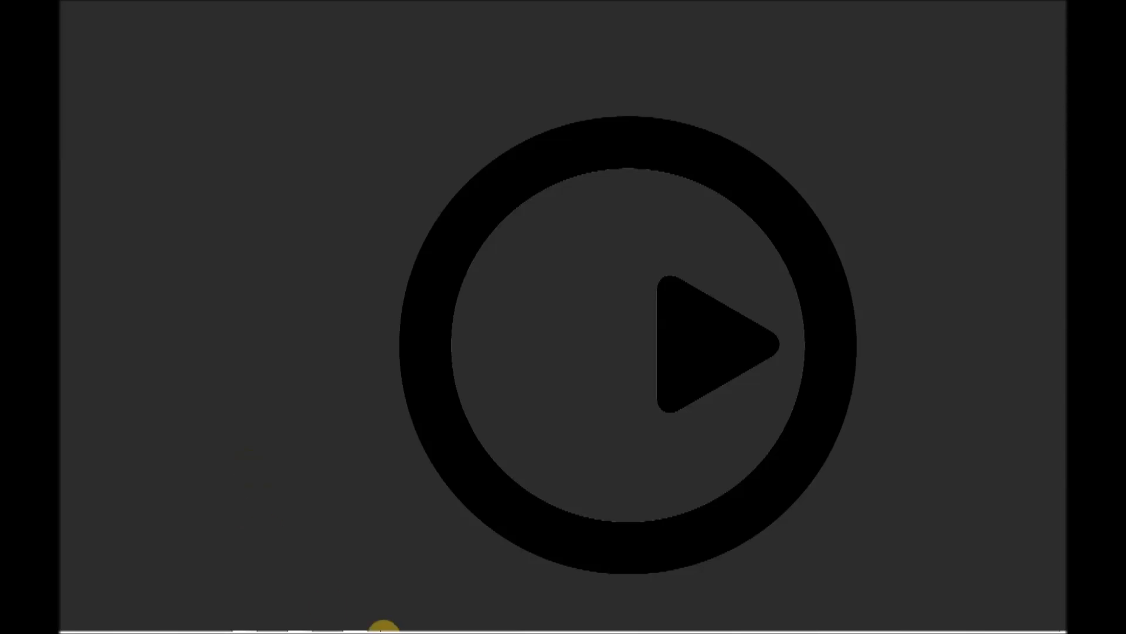
mouse_move(331, 629)
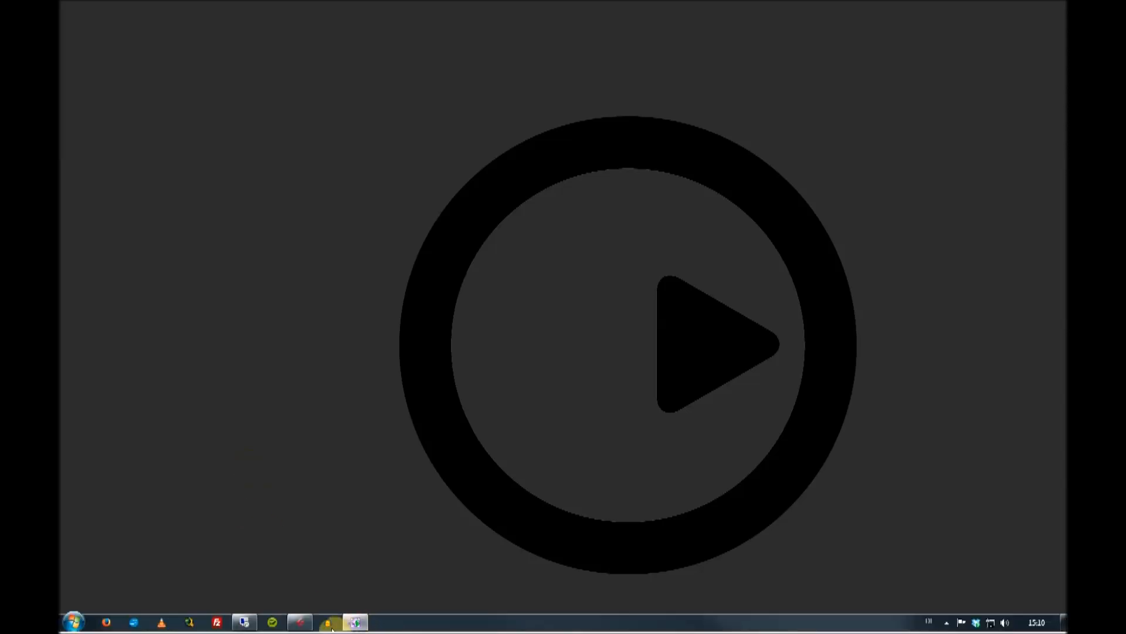
left_click(312, 626)
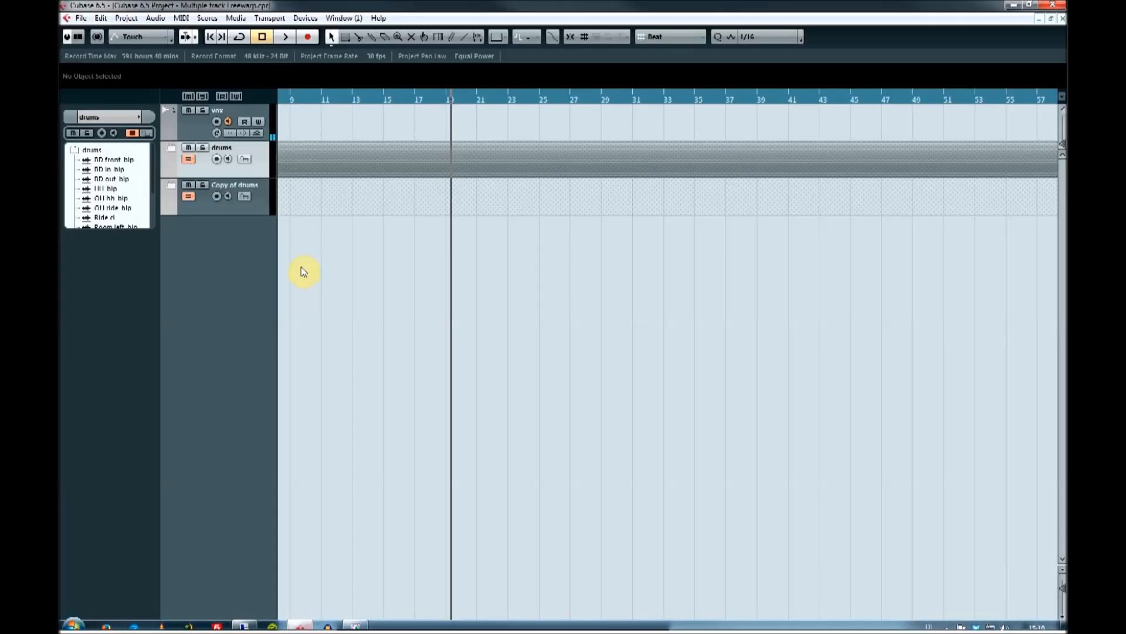
Return the project cursor to the start of the project
left_click(331, 99)
key("KP_Decimal")
key("shift+f")
key("h")
key("h")
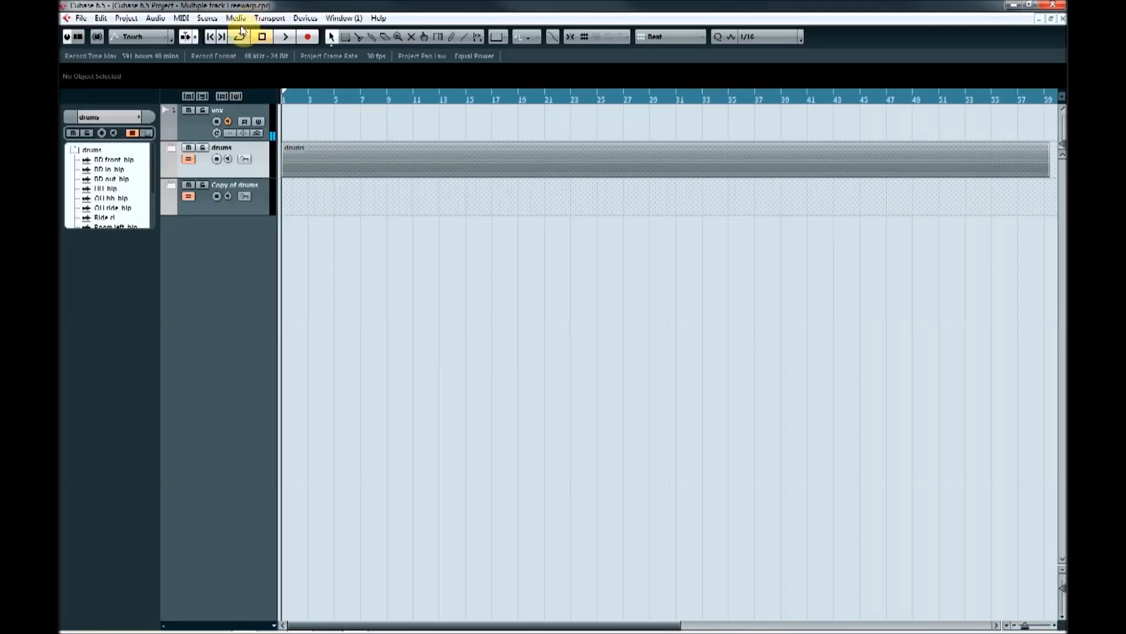
Import "drums from audacity.wav" as an audio file, copying it to the working directory with Split channels disabled
left_click(80, 18)
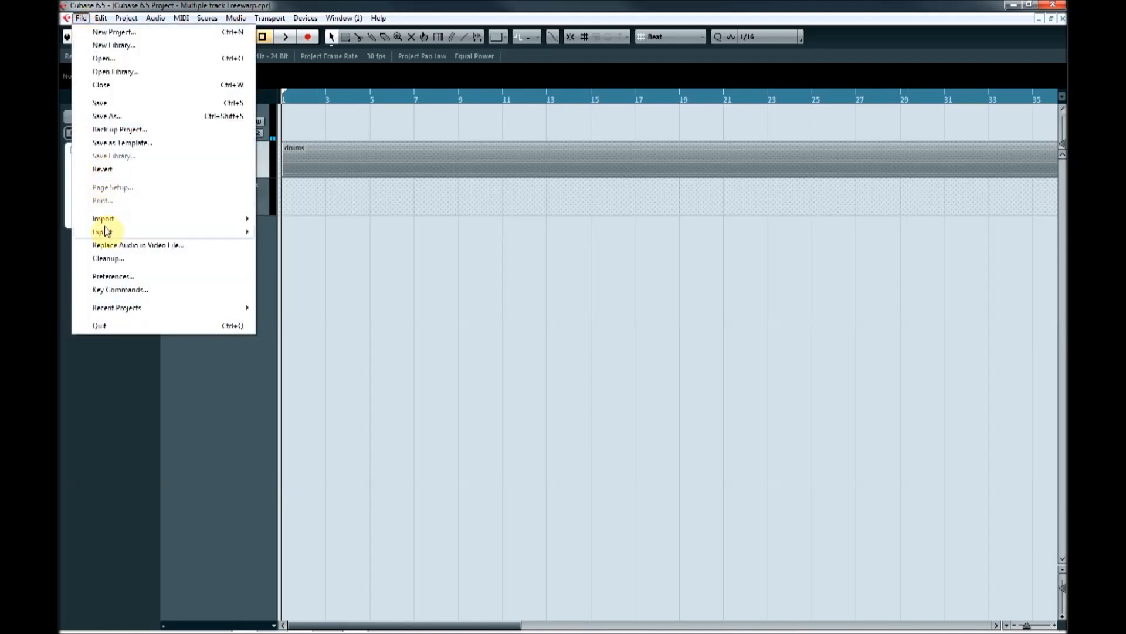
mouse_move(120, 219)
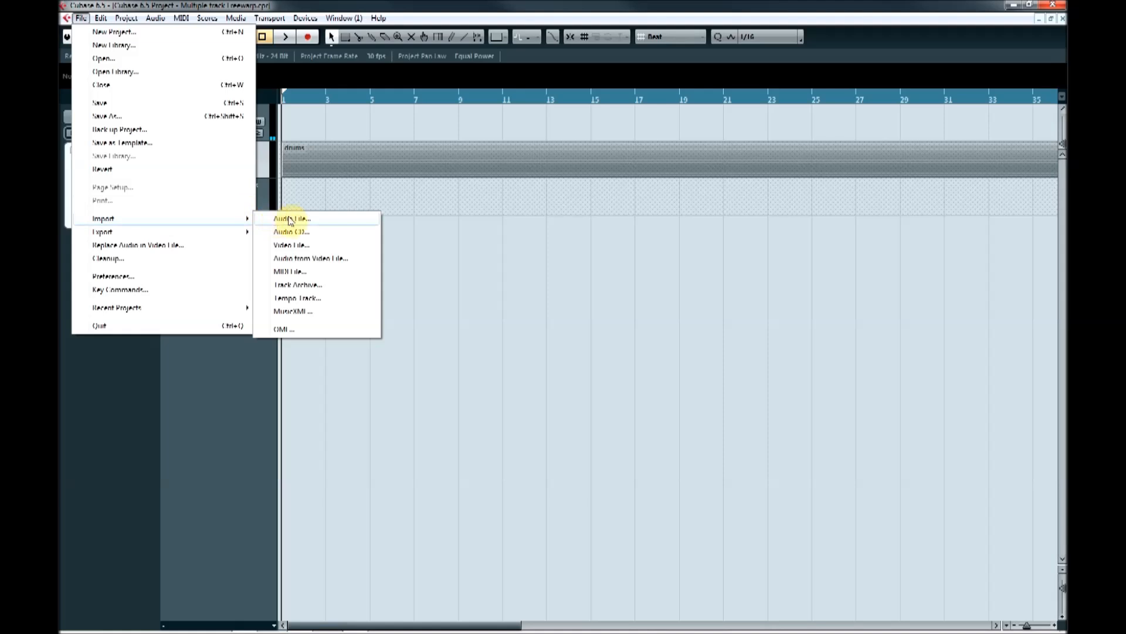
left_click(276, 221)
left_click(252, 175)
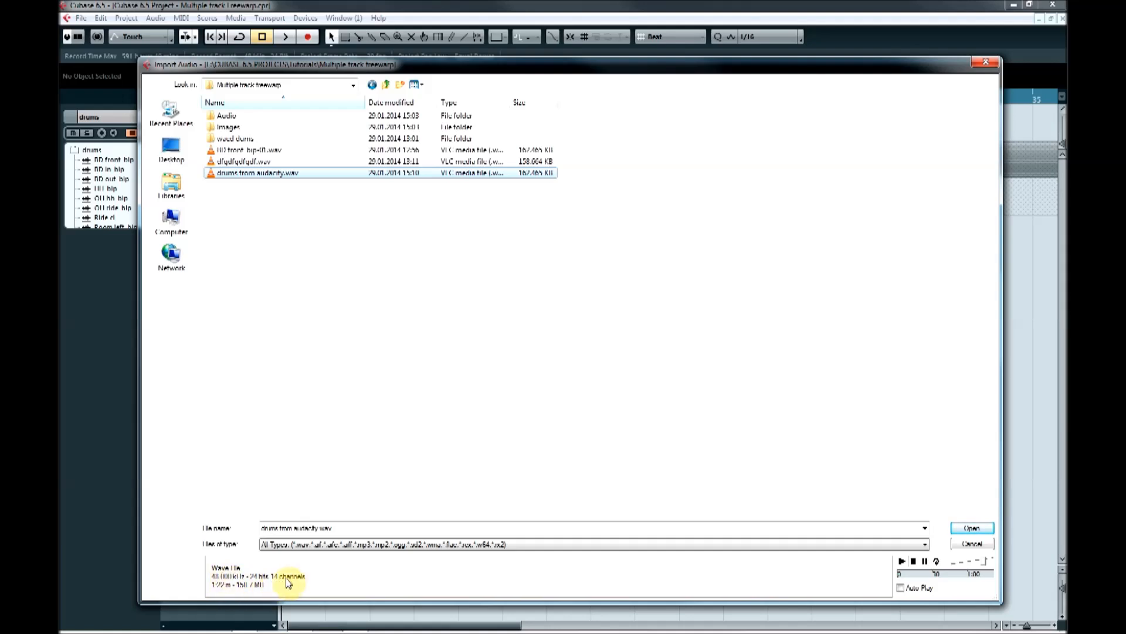
left_click(973, 529)
left_click(457, 323)
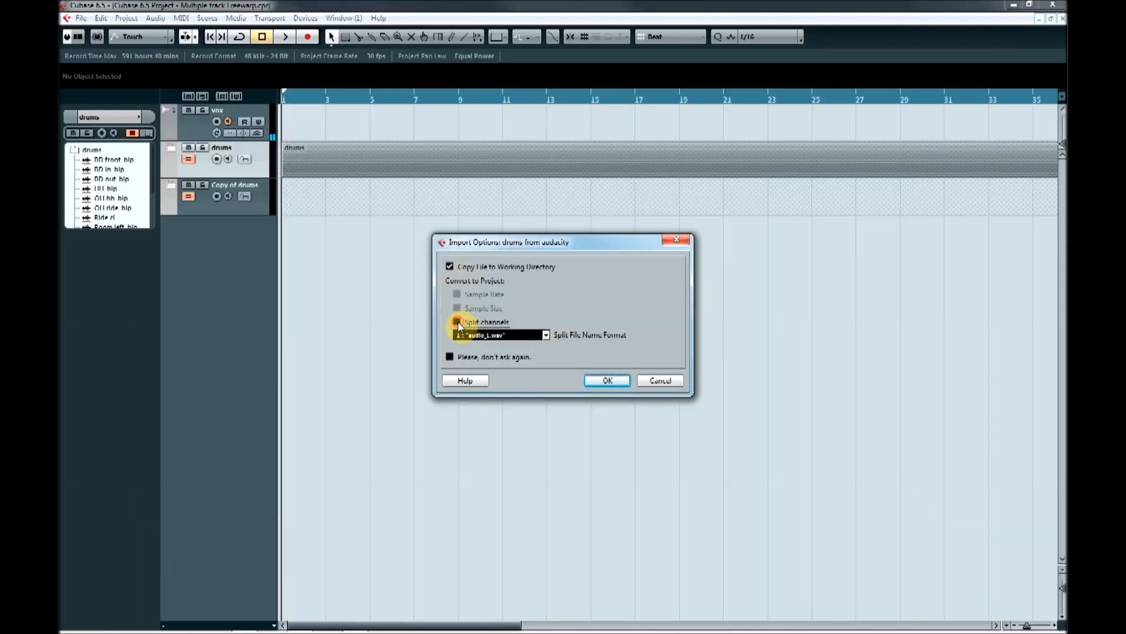
left_click(458, 324)
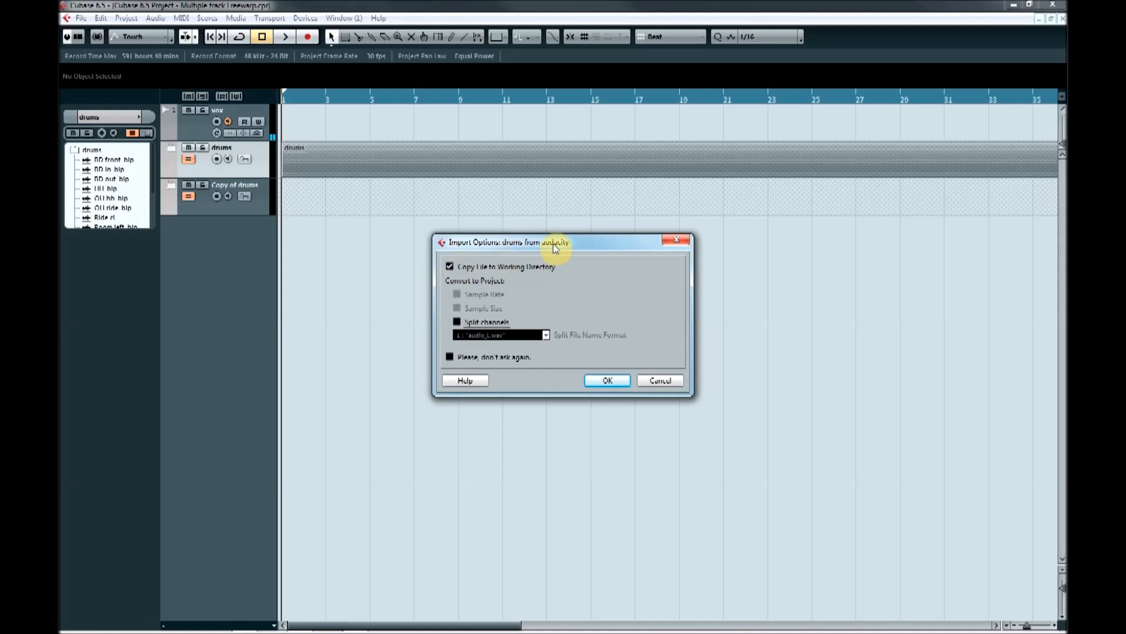
left_click_drag(557, 243, 558, 231)
left_click(610, 368)
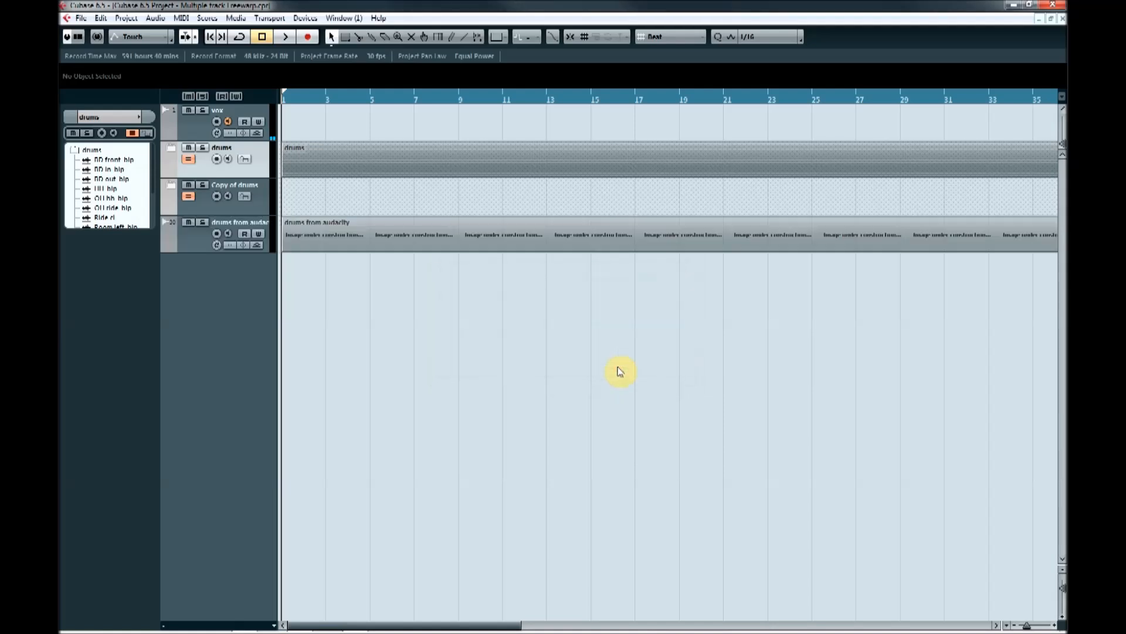
Enlarge the imported drums track until all its channel waveforms show, and audition it soloed from about bar 18
left_click_drag(191, 251, 180, 441)
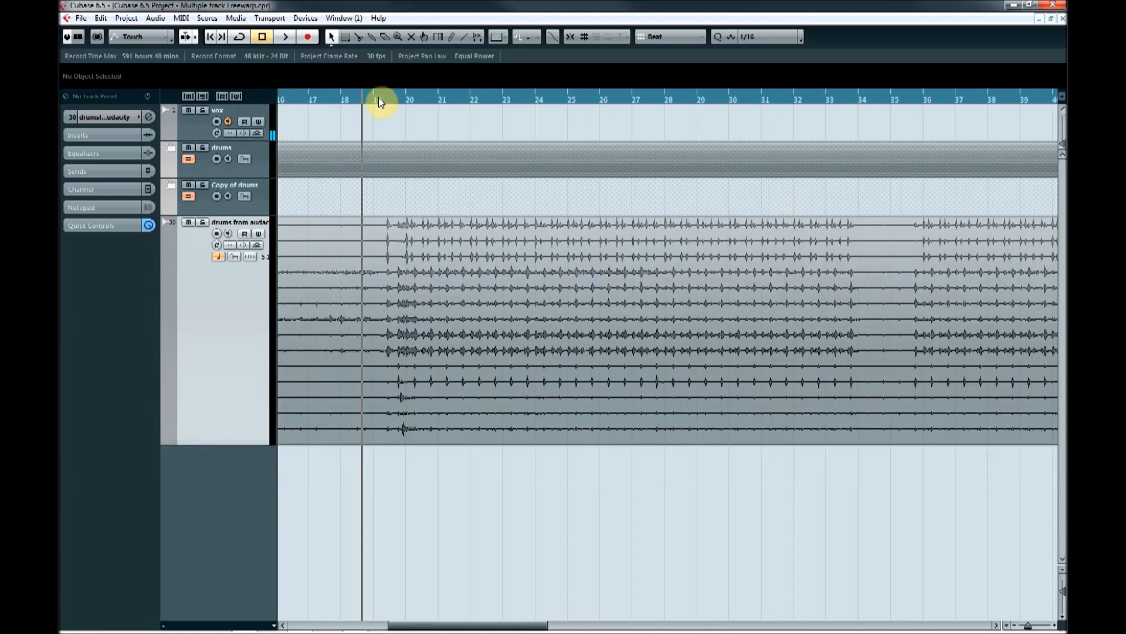
left_click(203, 222)
key("space")
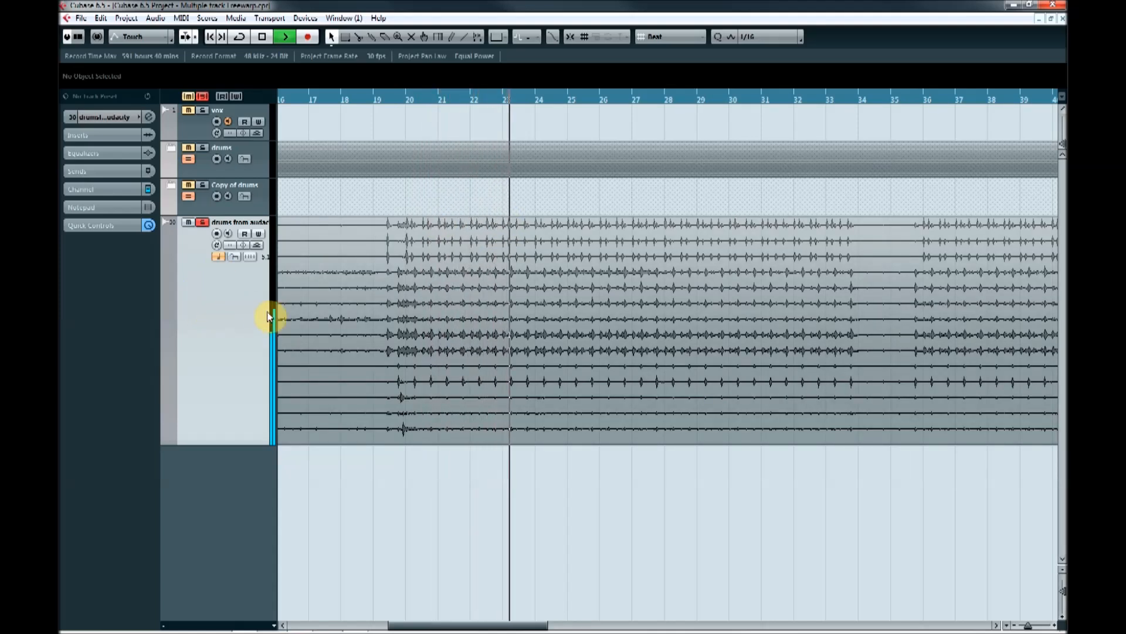
key("space")
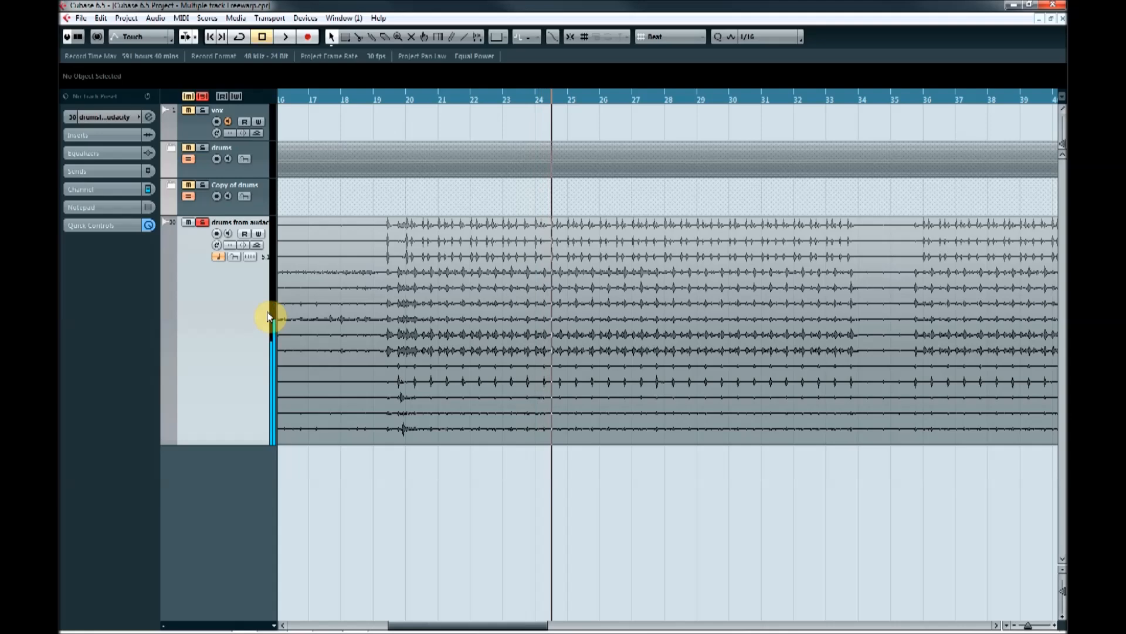
Open the imported drums event in the Sample Editor and detect its hitpoints with Edit Hitpoints
left_click_drag(420, 101, 364, 117)
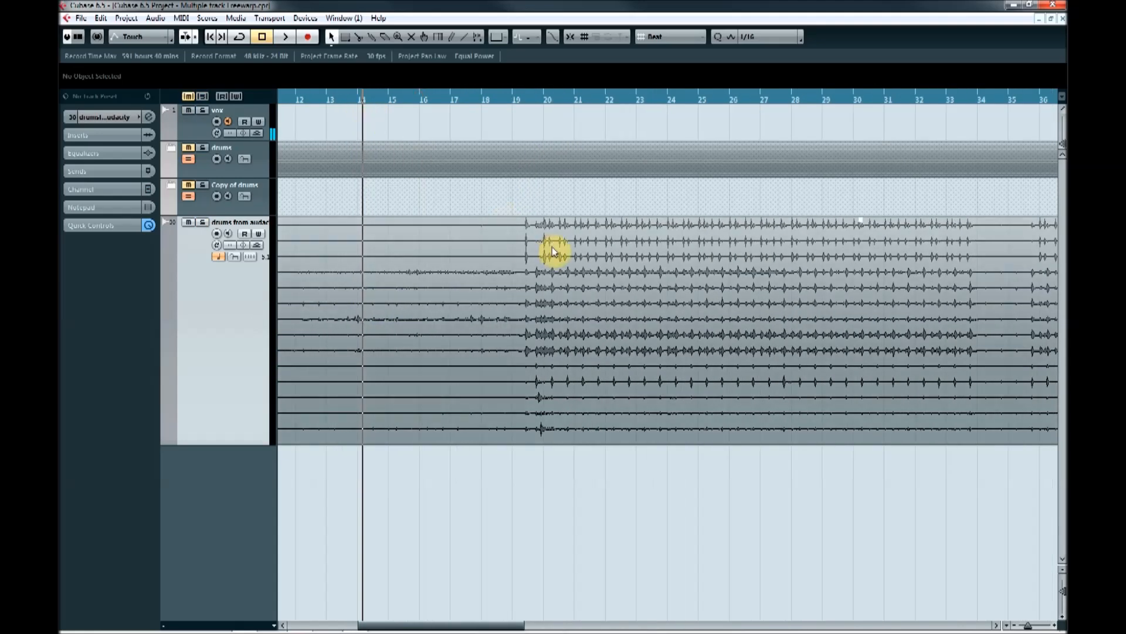
left_click(557, 284)
left_click_drag(592, 107, 603, 90)
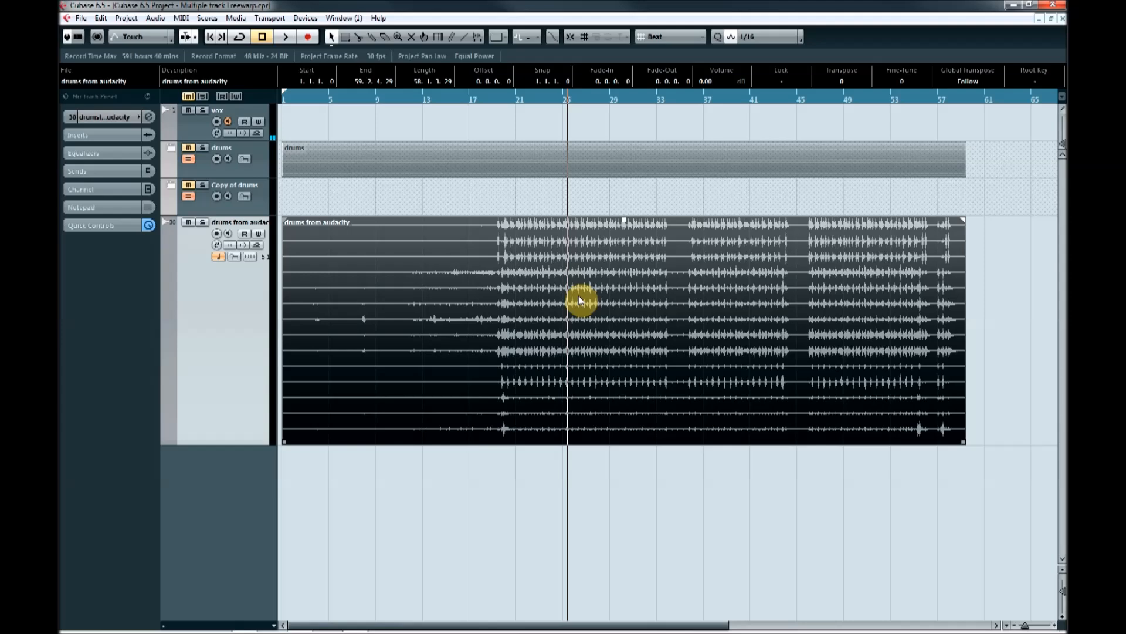
double_click(520, 317)
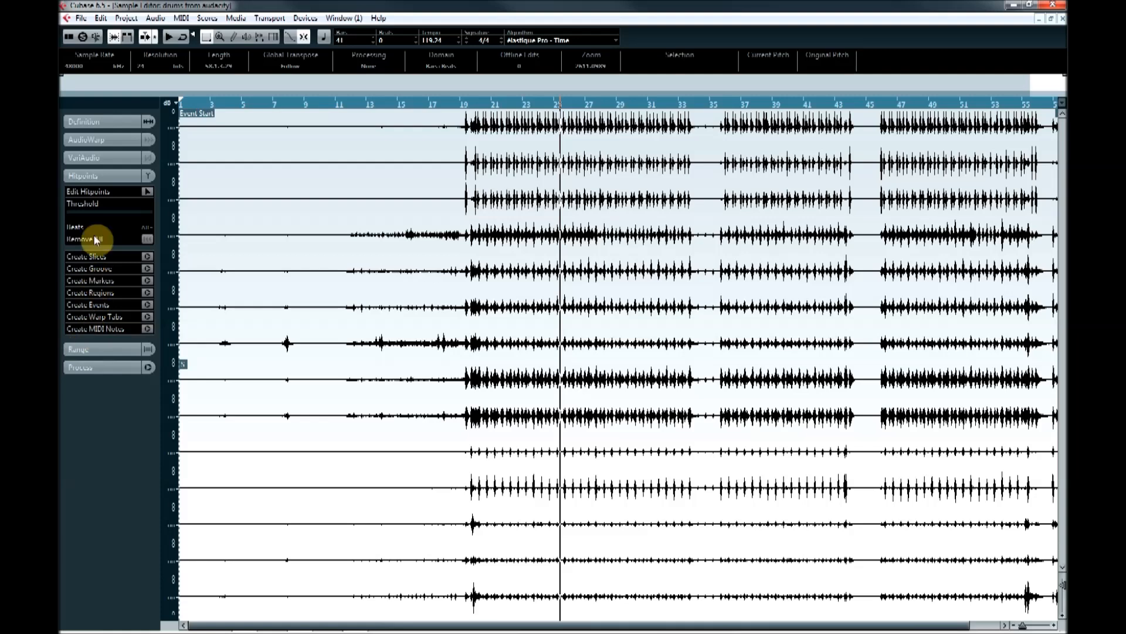
left_click(148, 192)
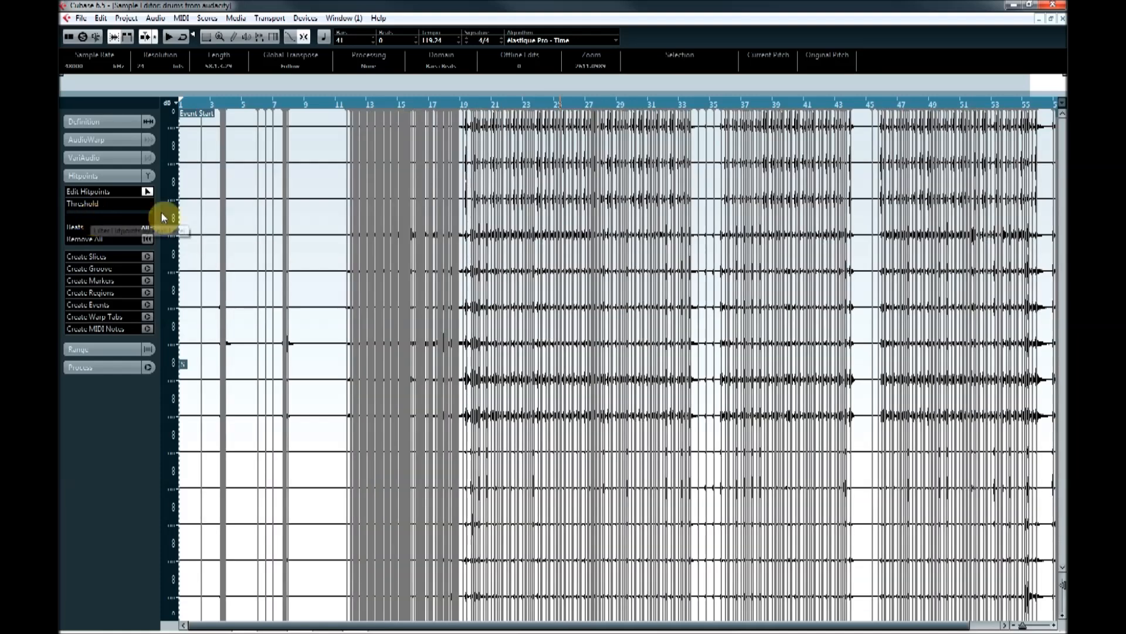
Create warp tabs from the detected hitpoints and turn on Free Warp
left_click_drag(490, 106, 495, 141)
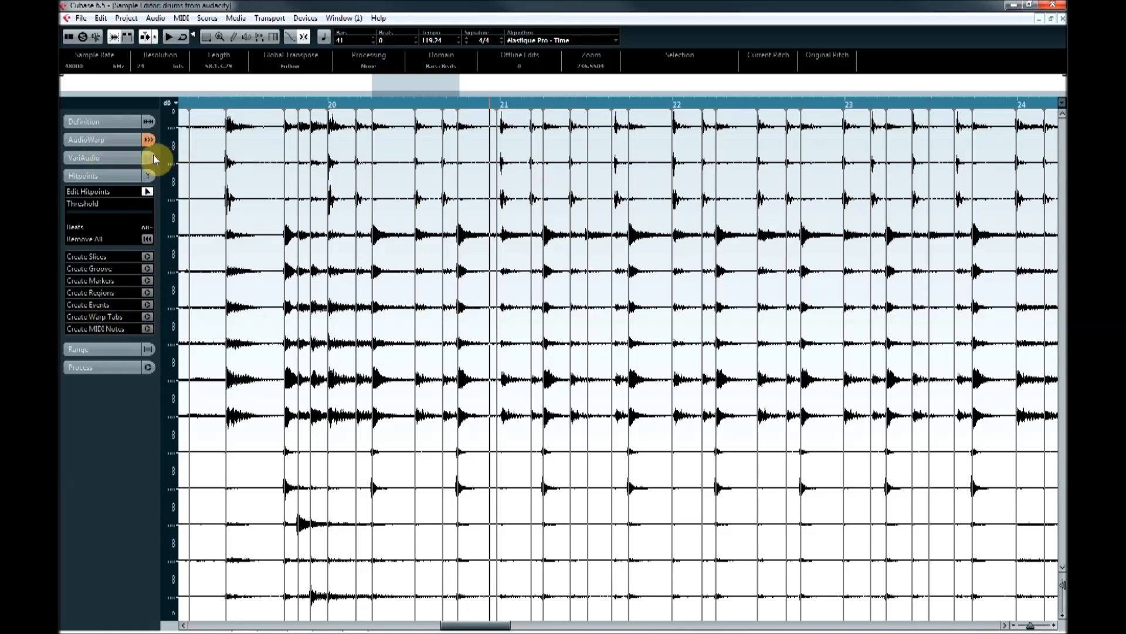
left_click(113, 139)
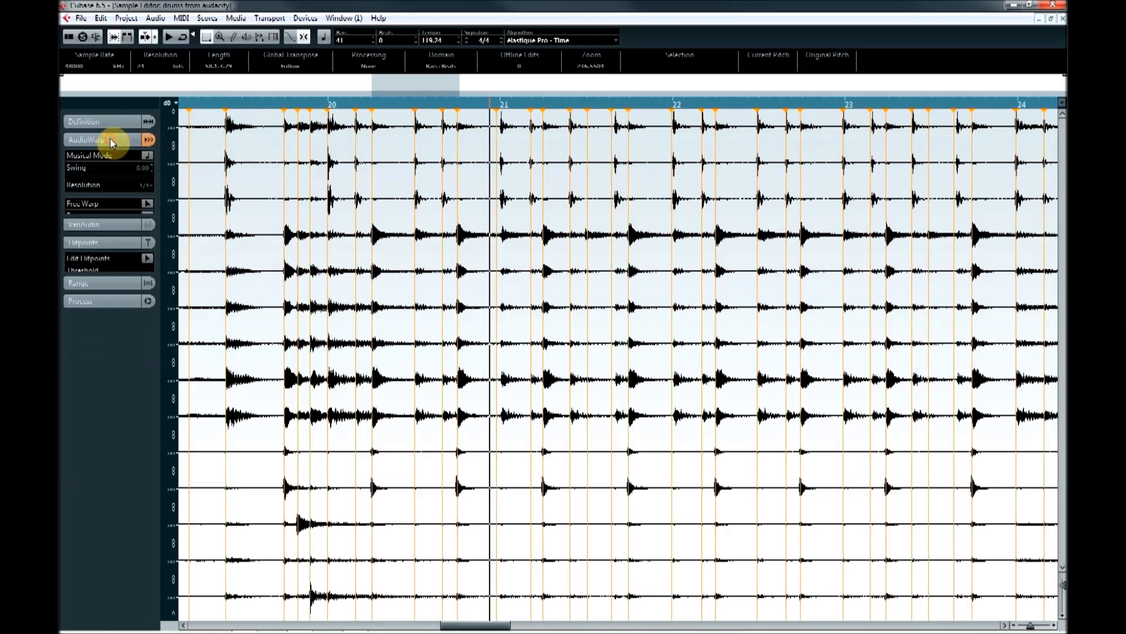
left_click(147, 204)
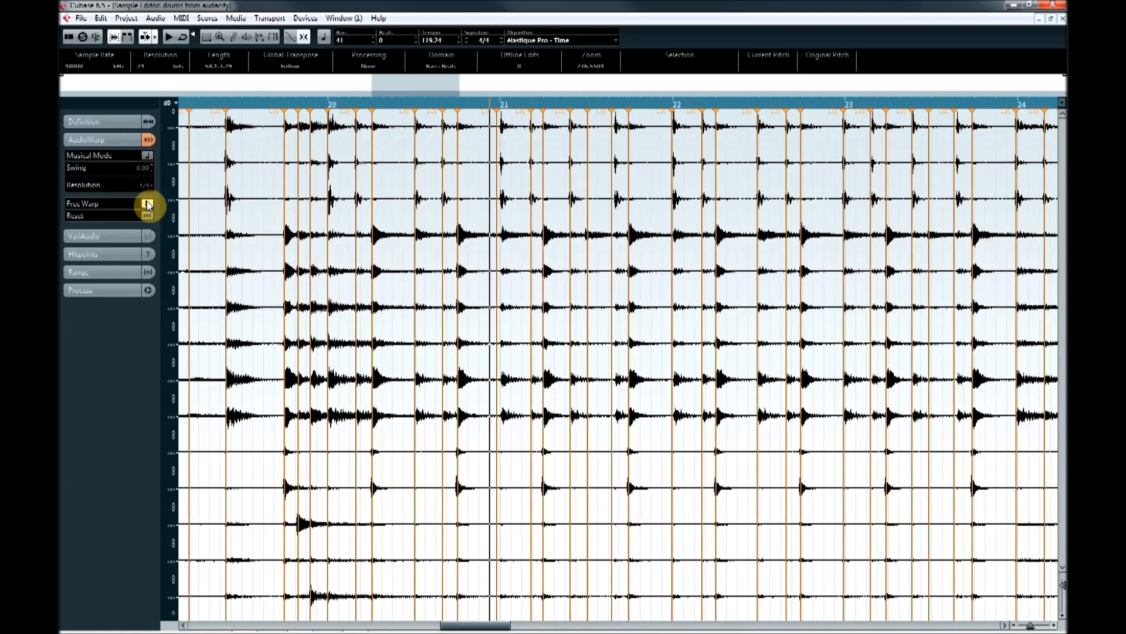
Shift the drum hits between beat 19.4 and bar 20 on all channels with their warp tabs, and close the Sample Editor
left_click(300, 107)
left_click_drag(135, 107, 148, 36)
mouse_move(387, 63)
left_mouse_down()
mouse_move(528, 96)
mouse_move(538, 25)
mouse_move(312, 111)
mouse_move(346, 139)
mouse_move(549, 108)
mouse_move(546, 130)
mouse_move(586, 118)
mouse_move(649, 129)
left_mouse_up()
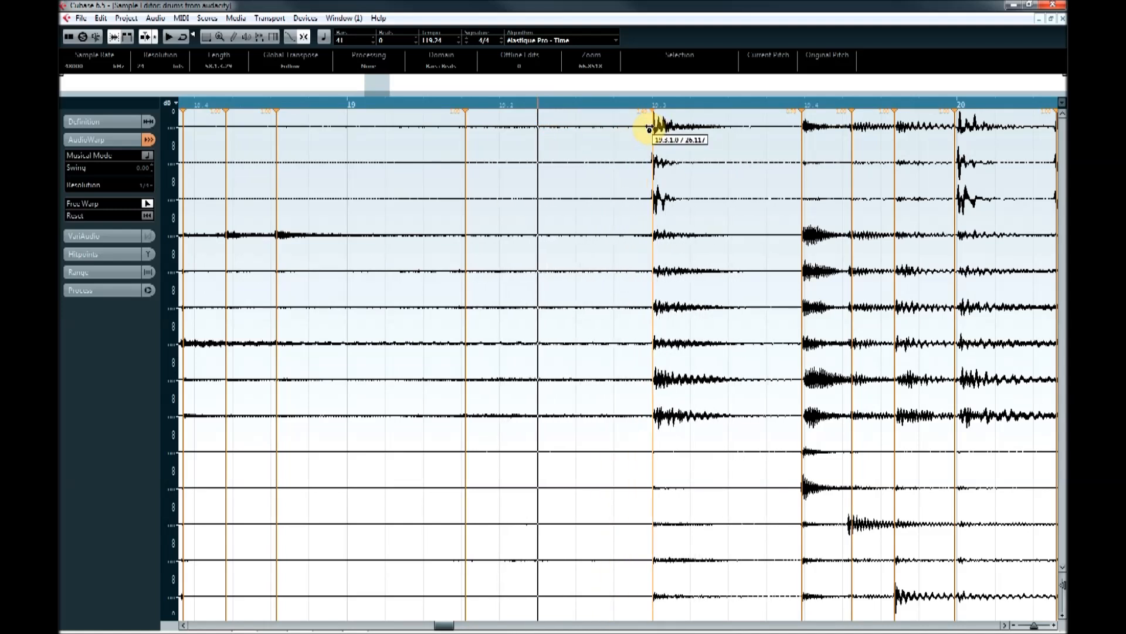
left_click_drag(805, 133, 807, 138)
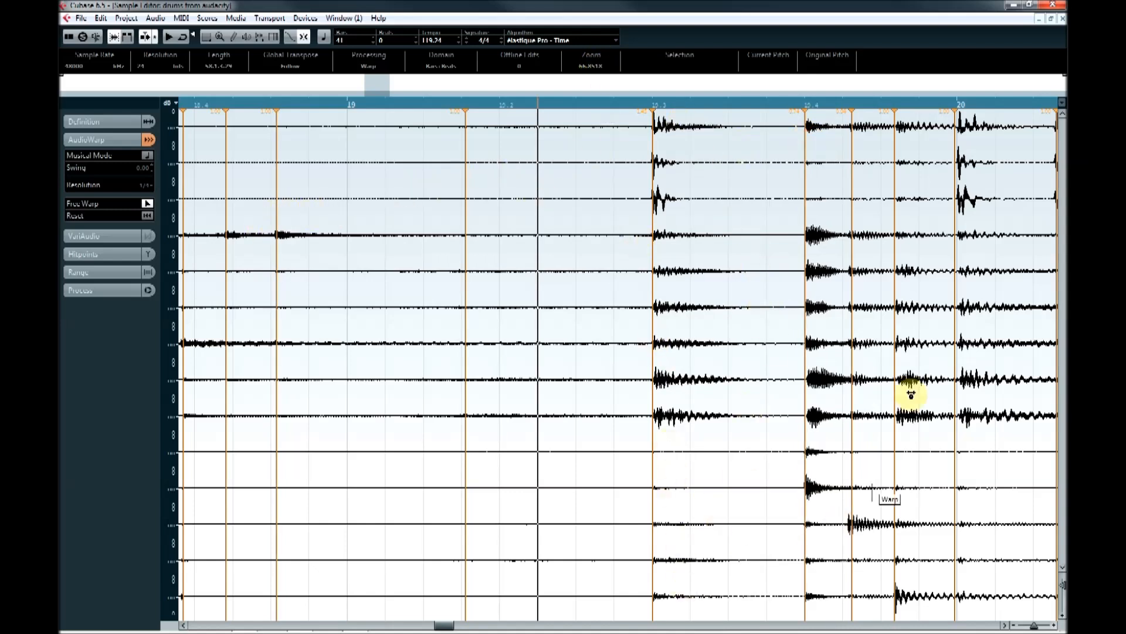
left_click_drag(897, 231, 862, 223)
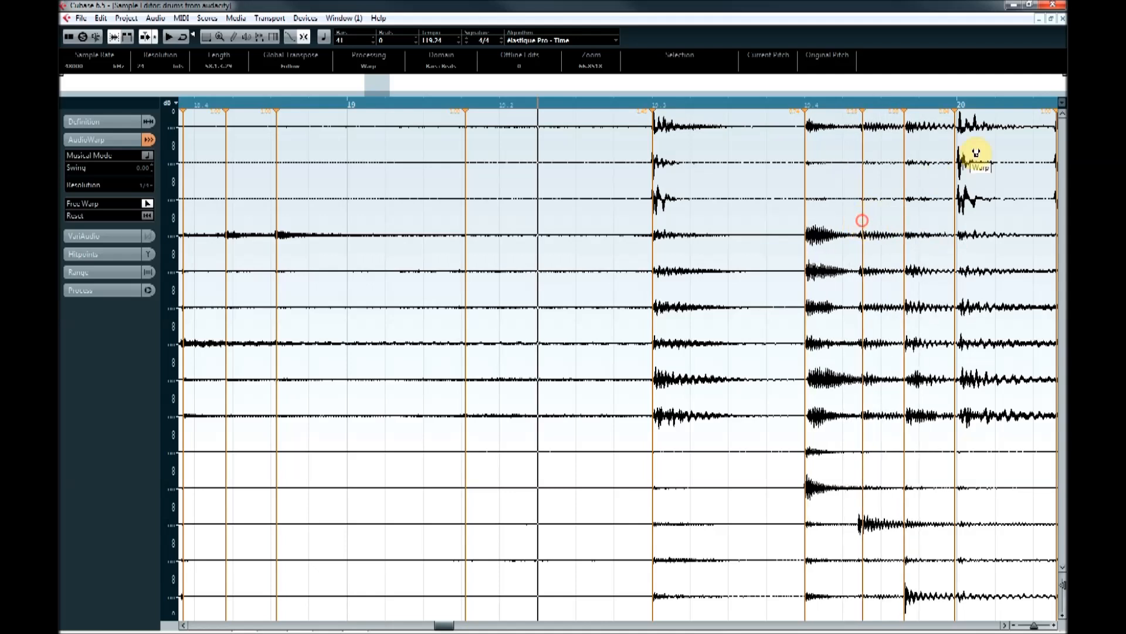
left_click_drag(959, 158, 965, 160)
mouse_move(661, 161)
left_mouse_down()
mouse_move(659, 55)
mouse_move(589, 71)
left_mouse_up()
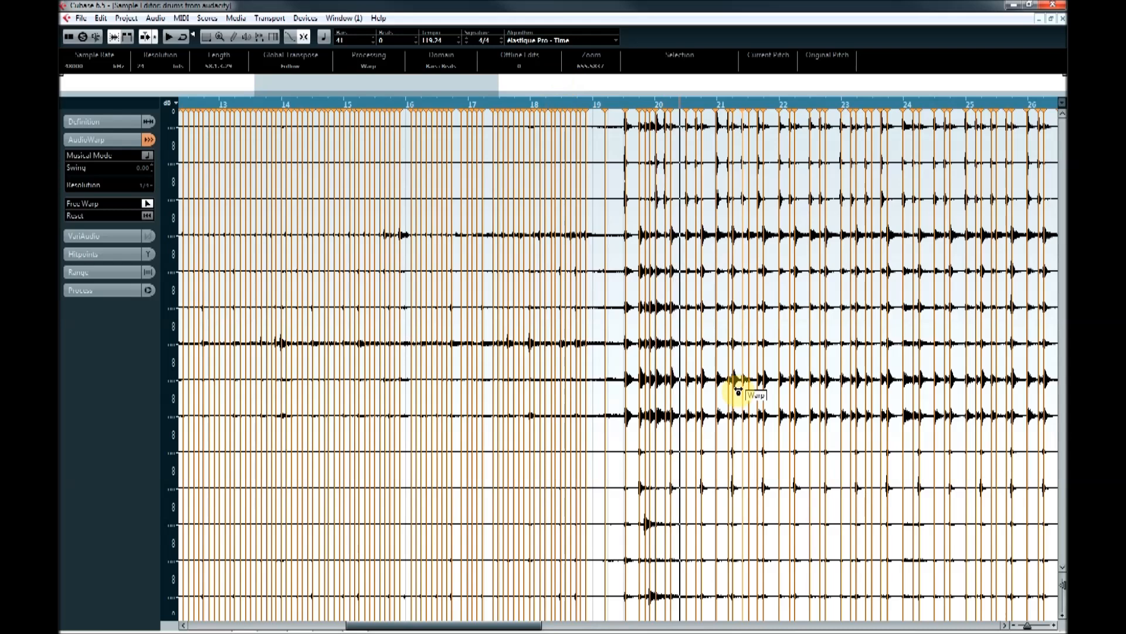
mouse_move(643, 105)
left_mouse_down()
mouse_move(646, 88)
mouse_move(389, 106)
left_mouse_up()
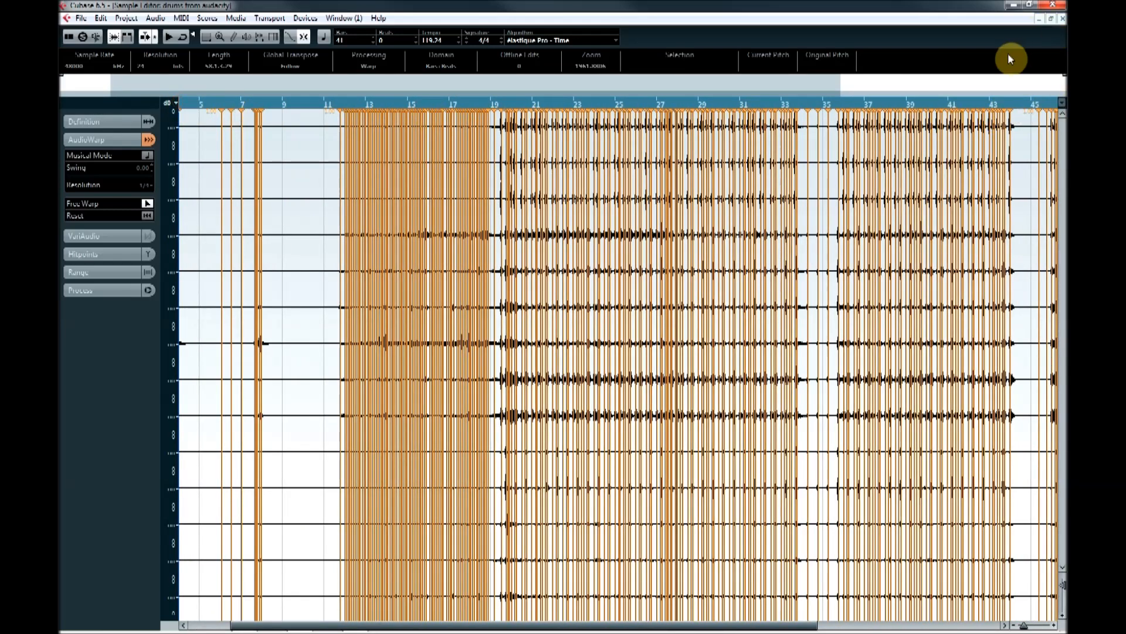
left_click(1062, 20)
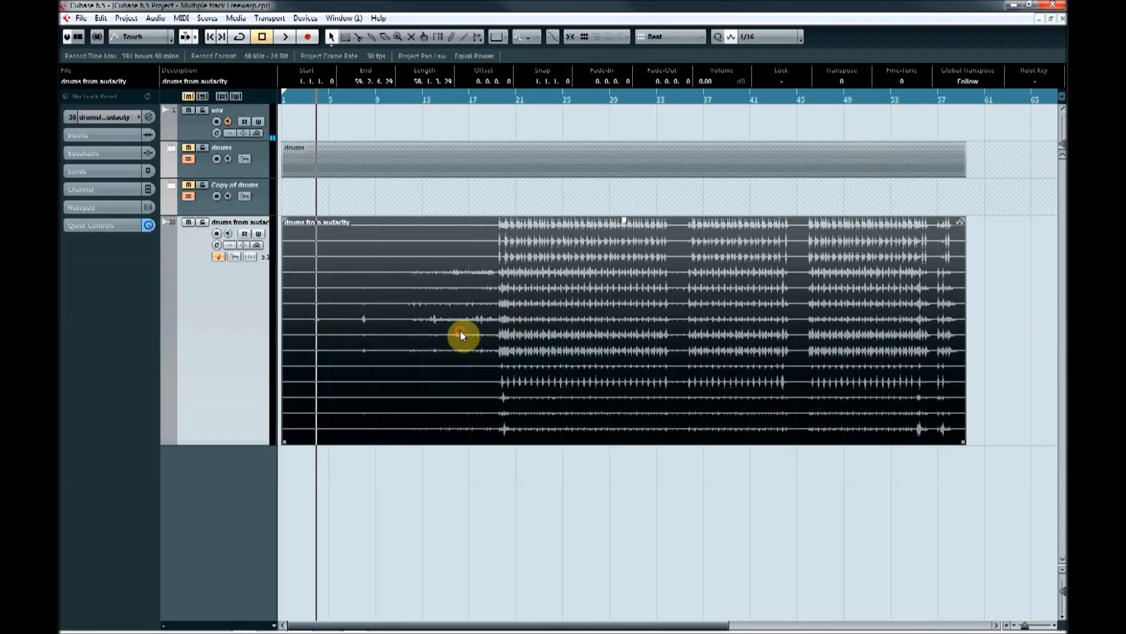
Bounce the warped drums event with Bounce Selection, replacing the original event
right_click(500, 319)
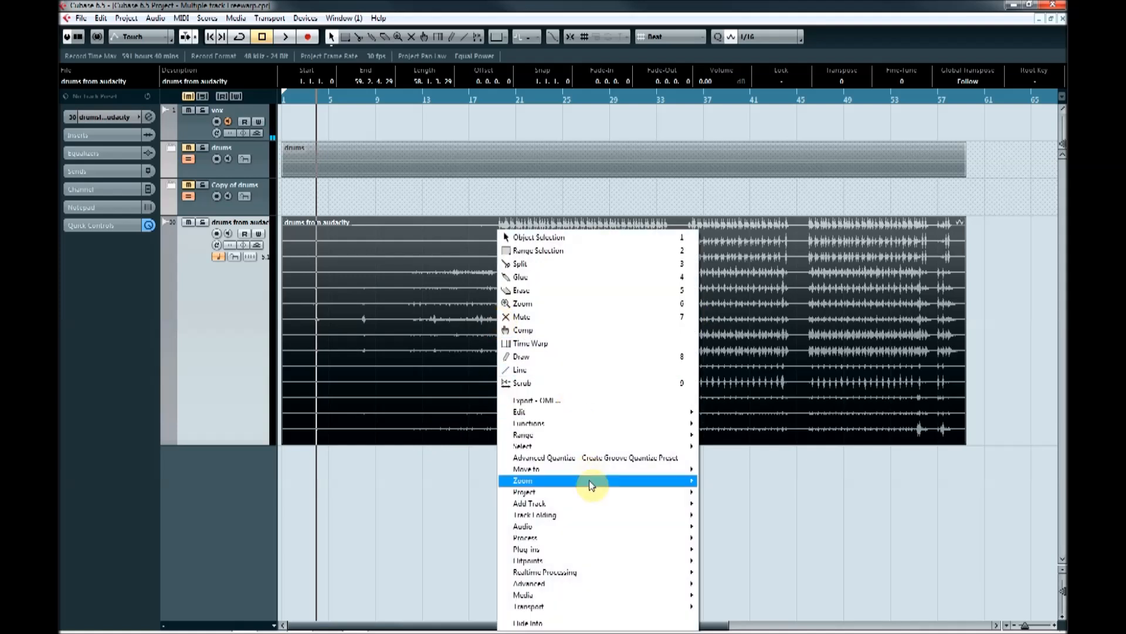
mouse_move(593, 526)
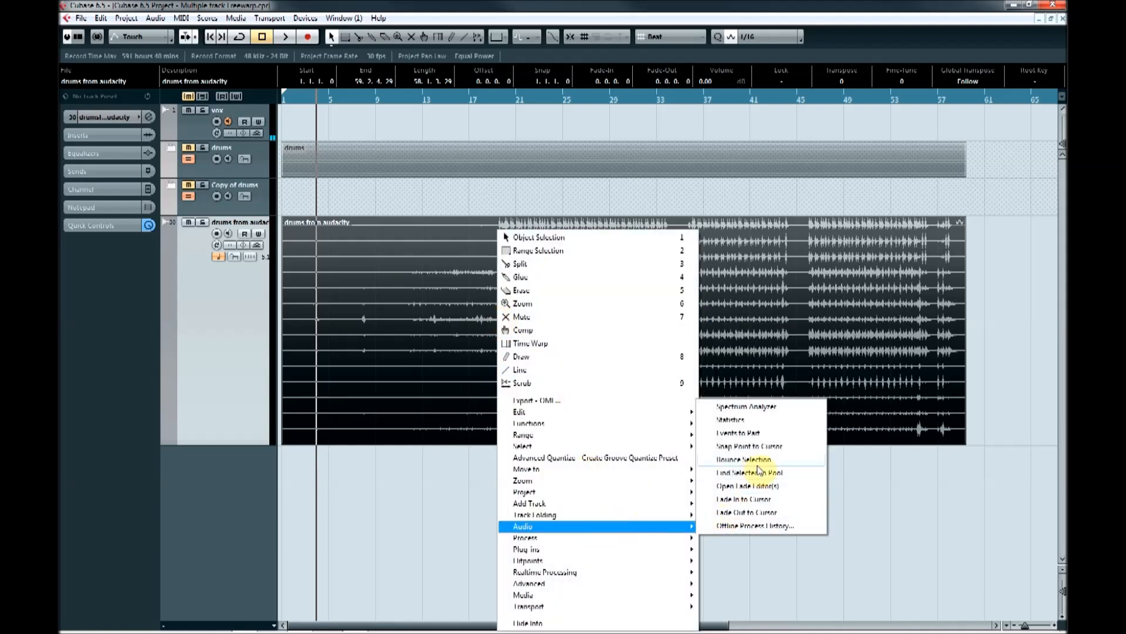
left_click(721, 459)
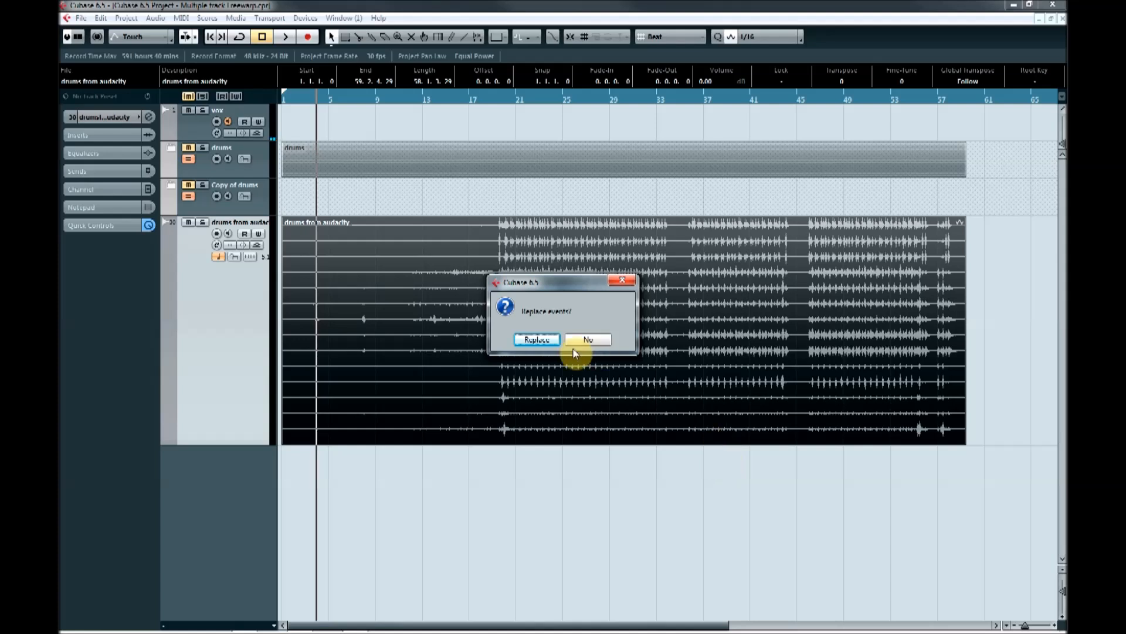
left_click(543, 342)
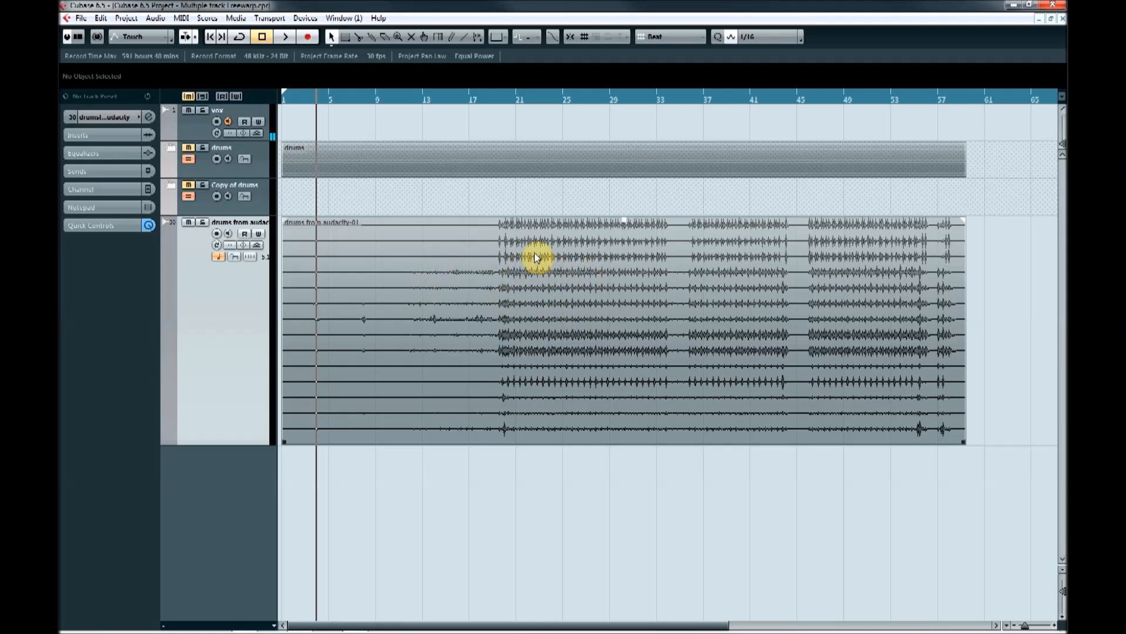
Expand the drums folder track to view its original individual recordings against the bounced event, and collapse it again
left_click_drag(501, 108, 475, 91)
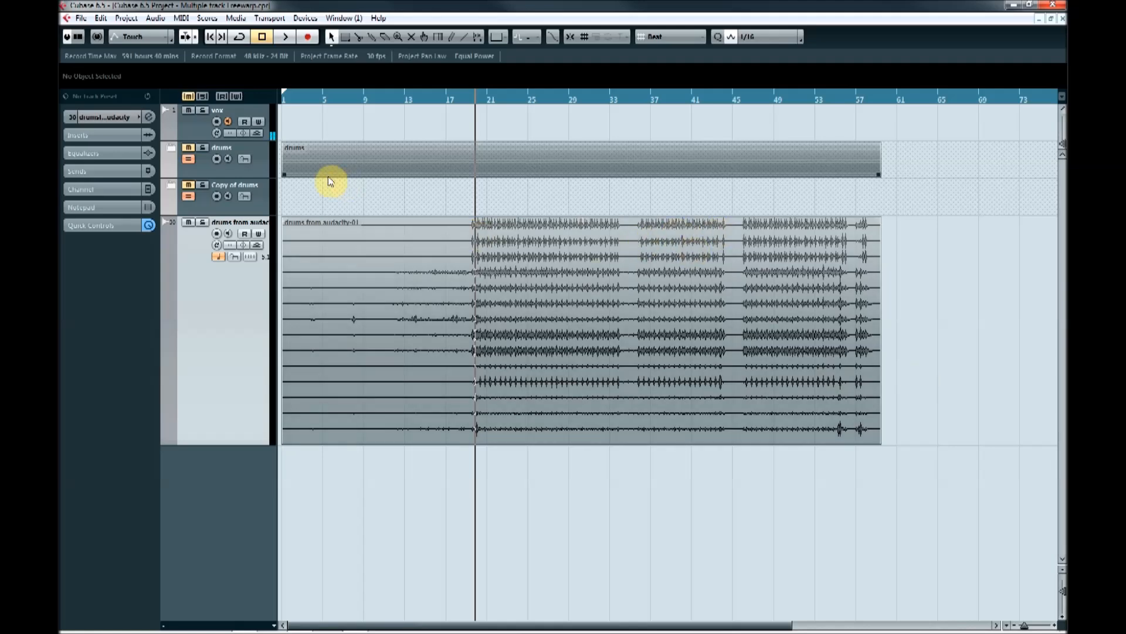
left_click(171, 148)
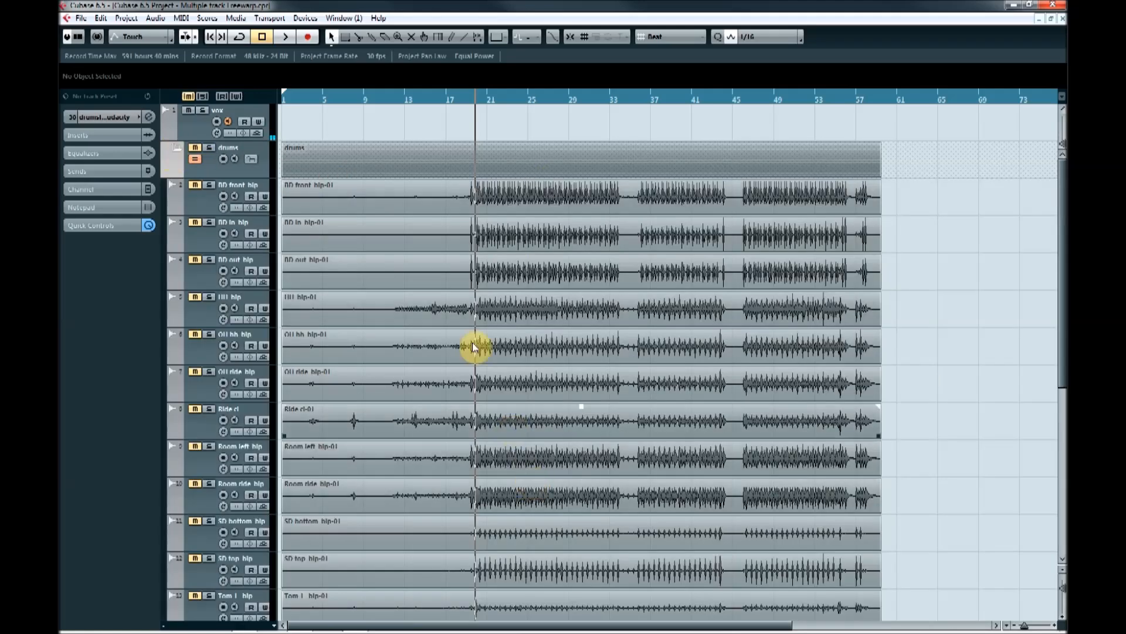
left_click(171, 150)
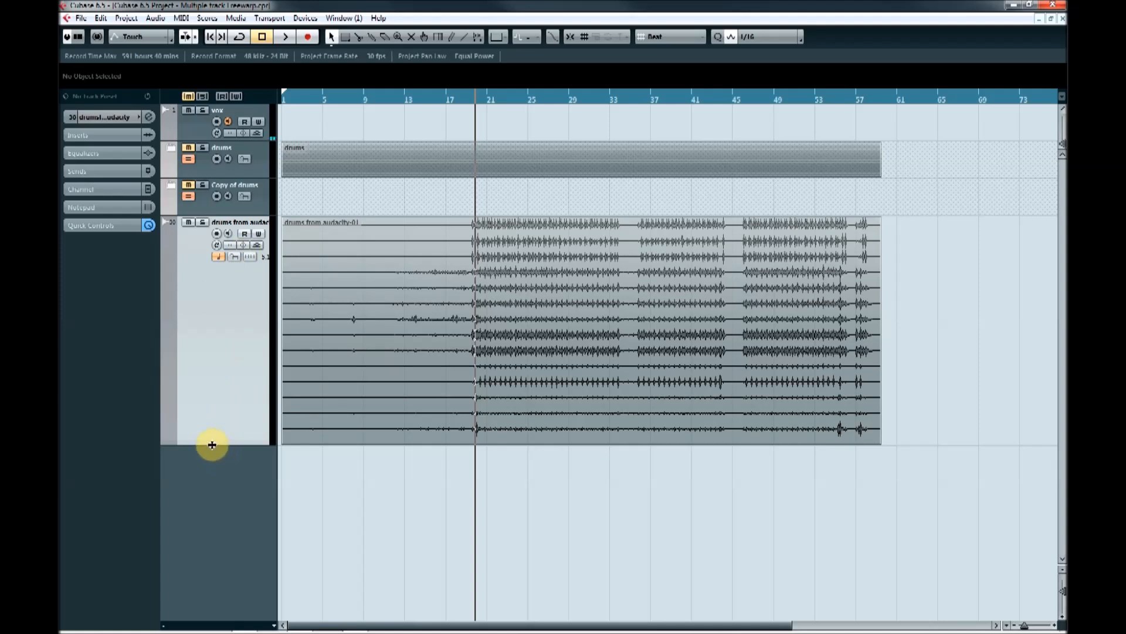
Reduce the bounced drums track's height, and start a Selected Tracks export with its event selected
left_click_drag(215, 446, 215, 336)
left_click(419, 304)
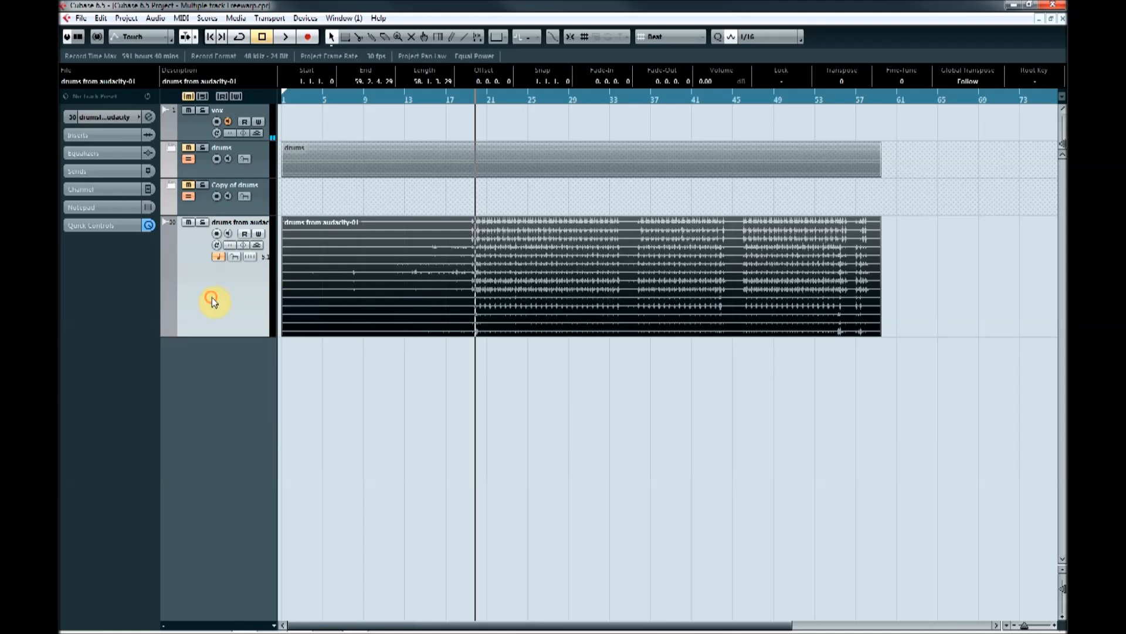
left_click(80, 18)
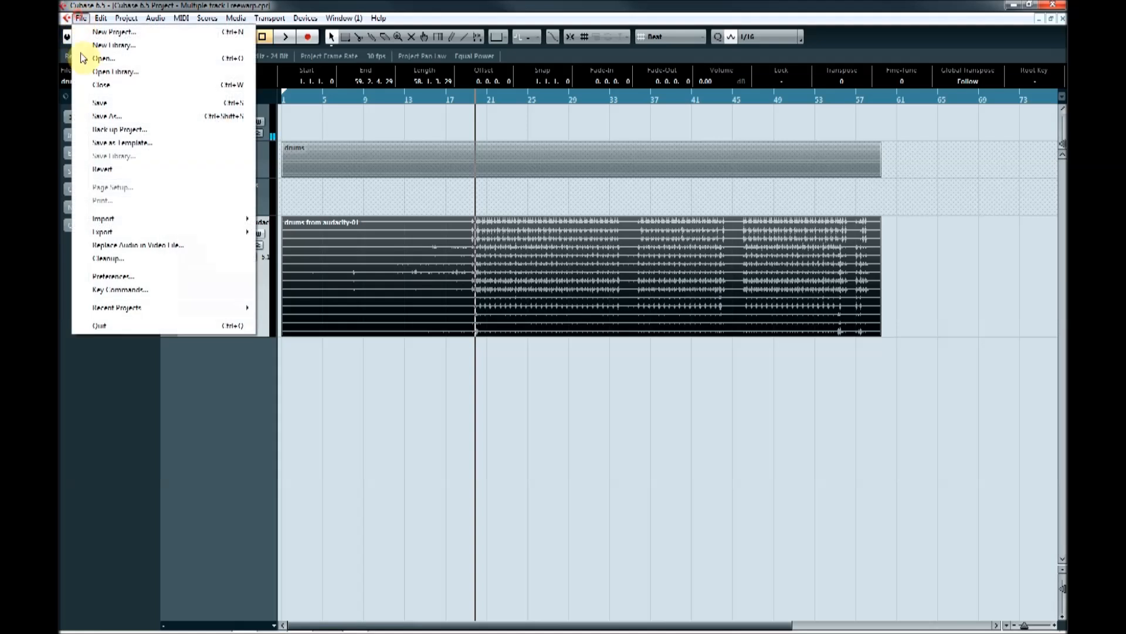
mouse_move(145, 235)
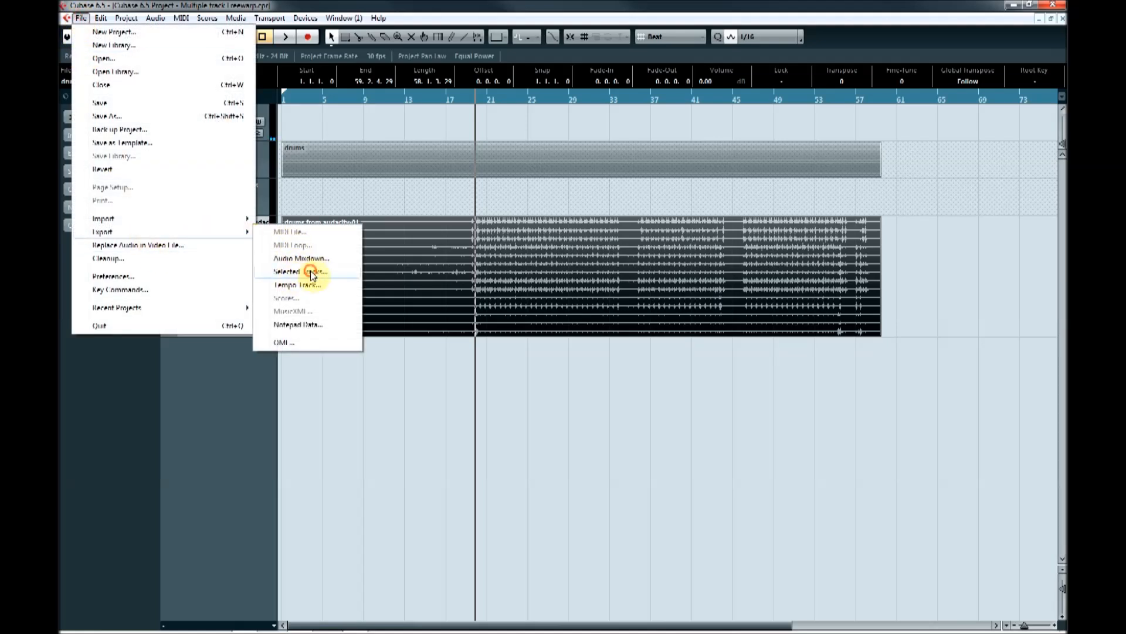
left_click(311, 273)
Export the bounced drums track into a new folder named warped drums inside the Multiple track freewarp folder, copying its media files
left_click(536, 339)
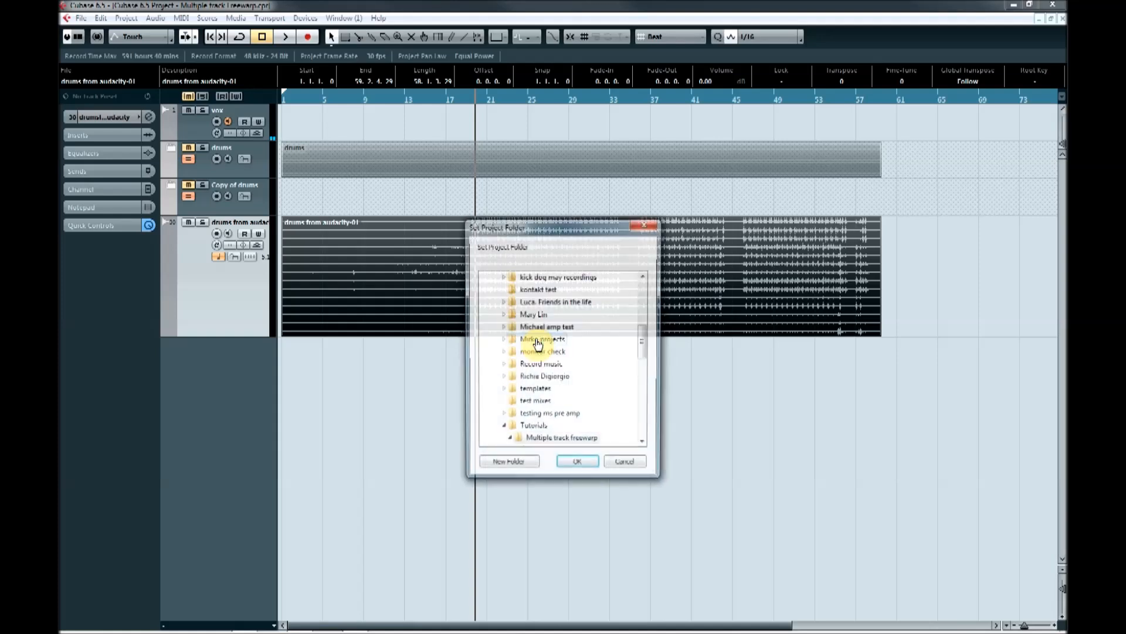
left_click_drag(646, 345, 648, 384)
left_click(562, 301)
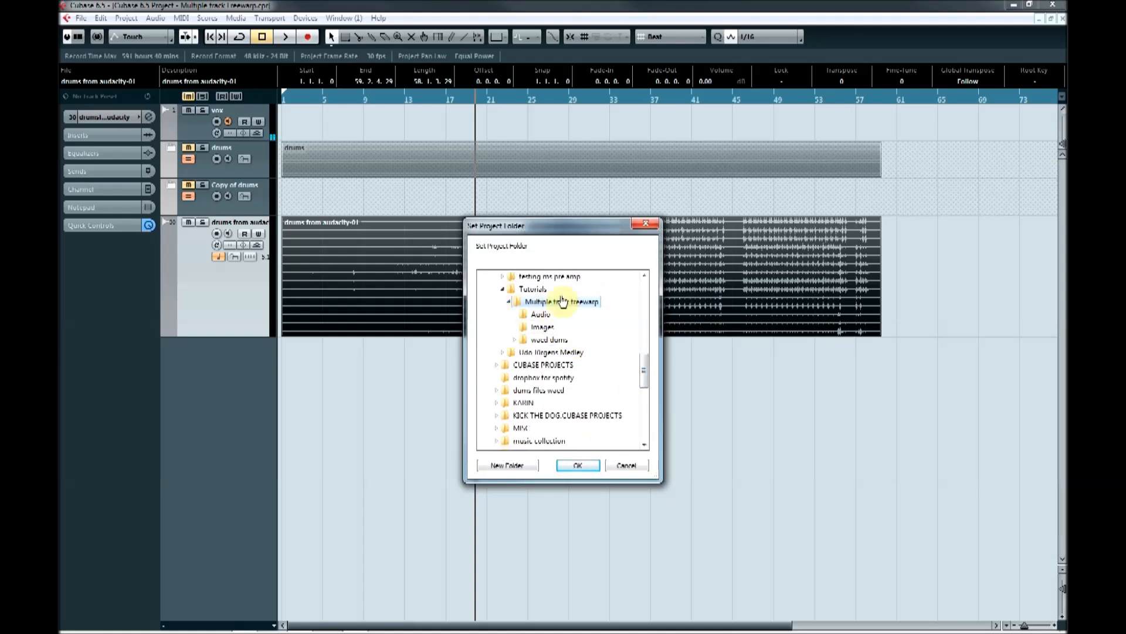
left_click(508, 465)
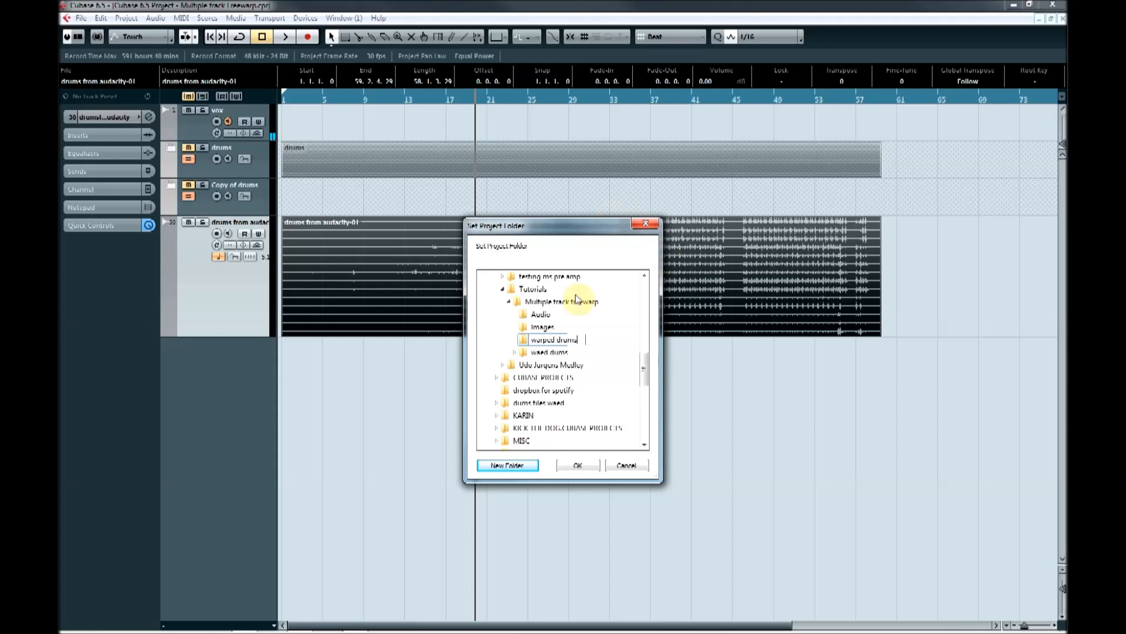
left_click(524, 339)
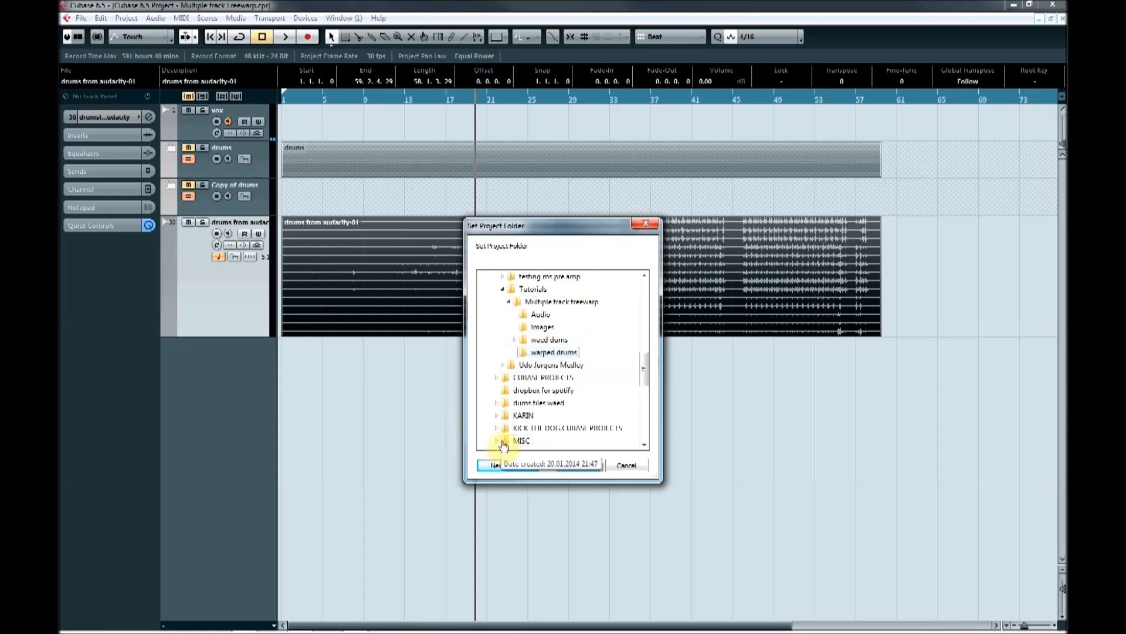
left_click(577, 467)
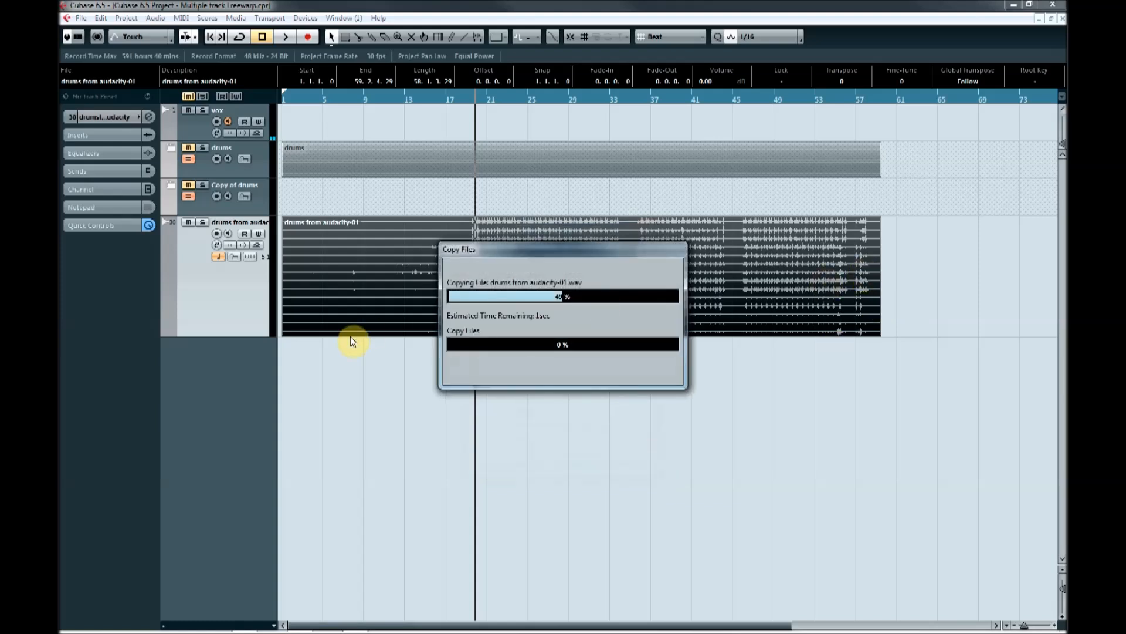
Reduce the bounced drums track's height and mute the original drum recordings in the drums folder with the Mute tool
left_click_drag(213, 336, 231, 272)
right_click(424, 259)
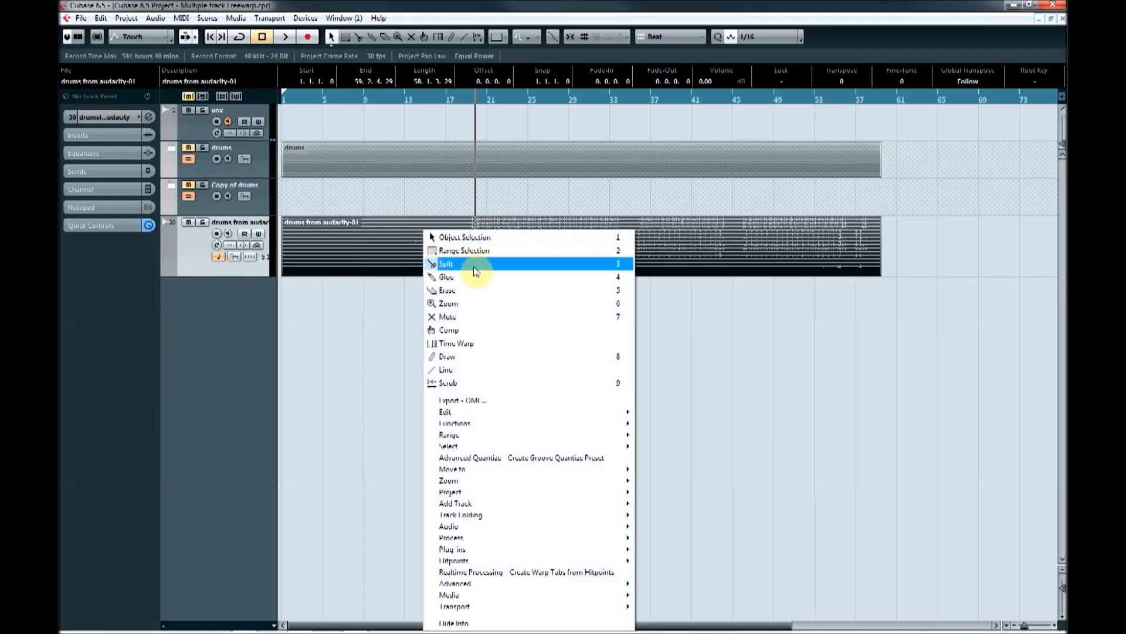
left_click(476, 331)
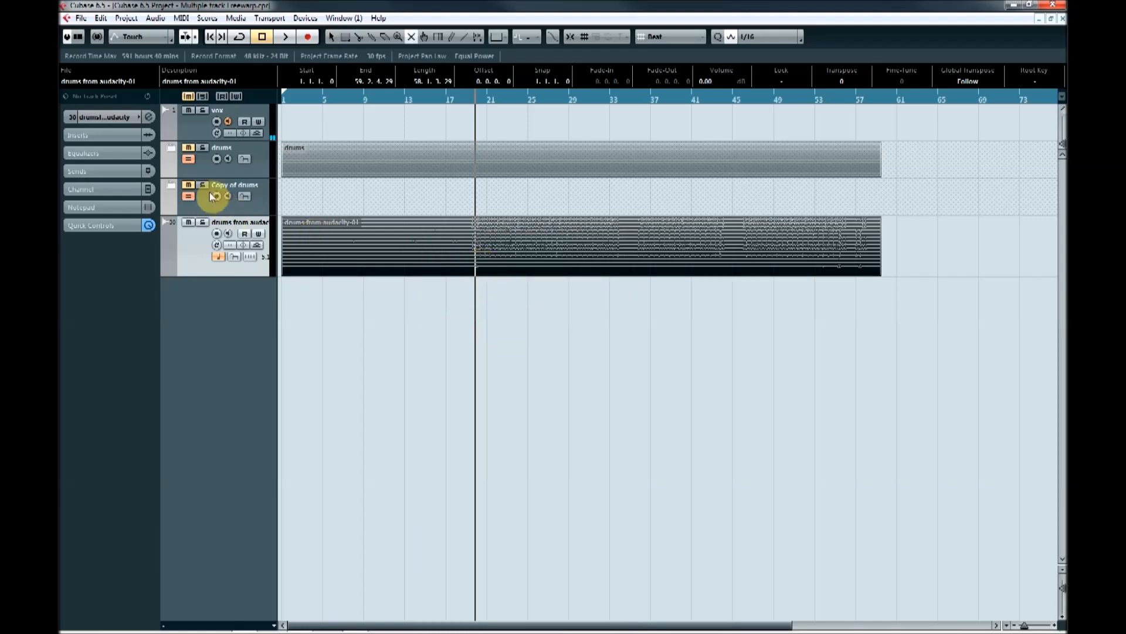
left_click(171, 147)
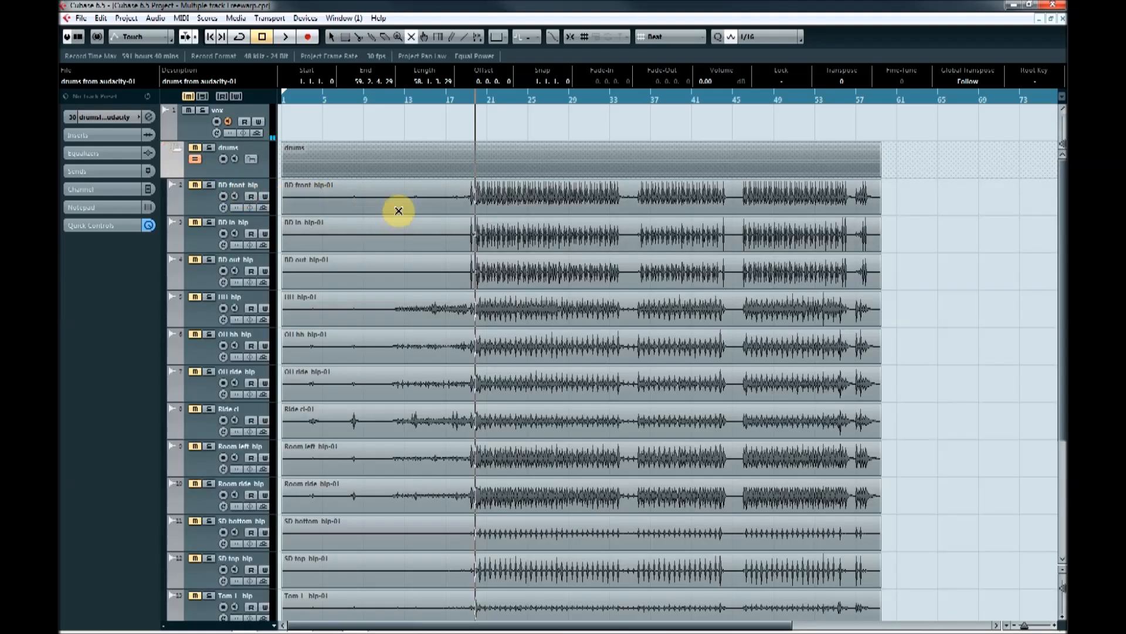
left_click(399, 210)
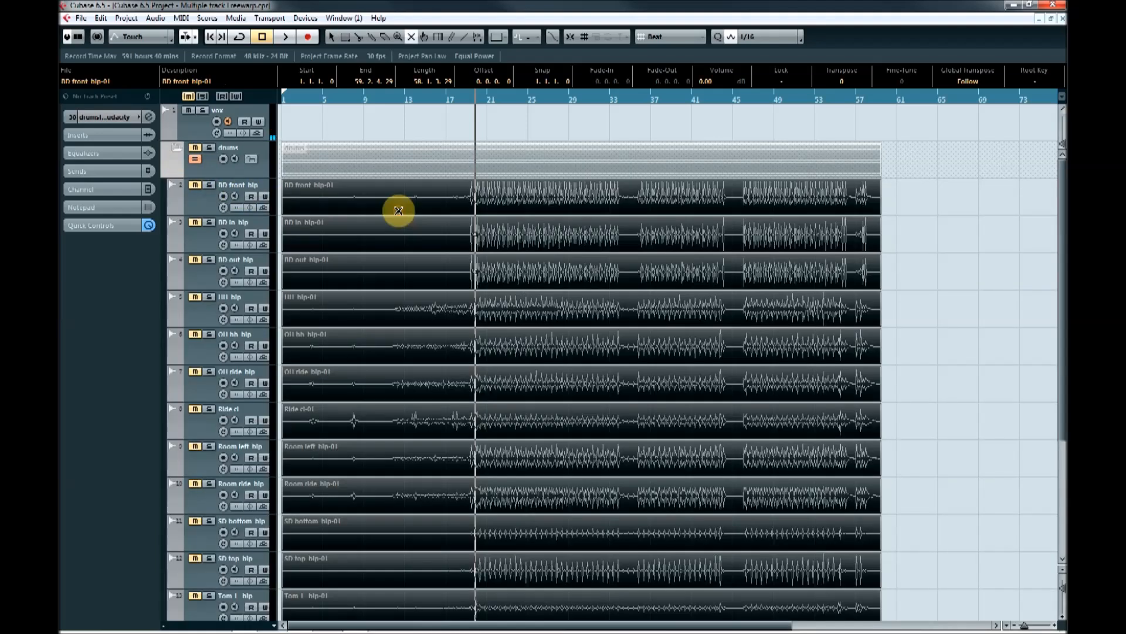
Collapse the drums folder, move the bounced drums track directly below vox with its event muted, and return to the Object Selection tool
left_click(174, 149)
left_click_drag(196, 255, 208, 149)
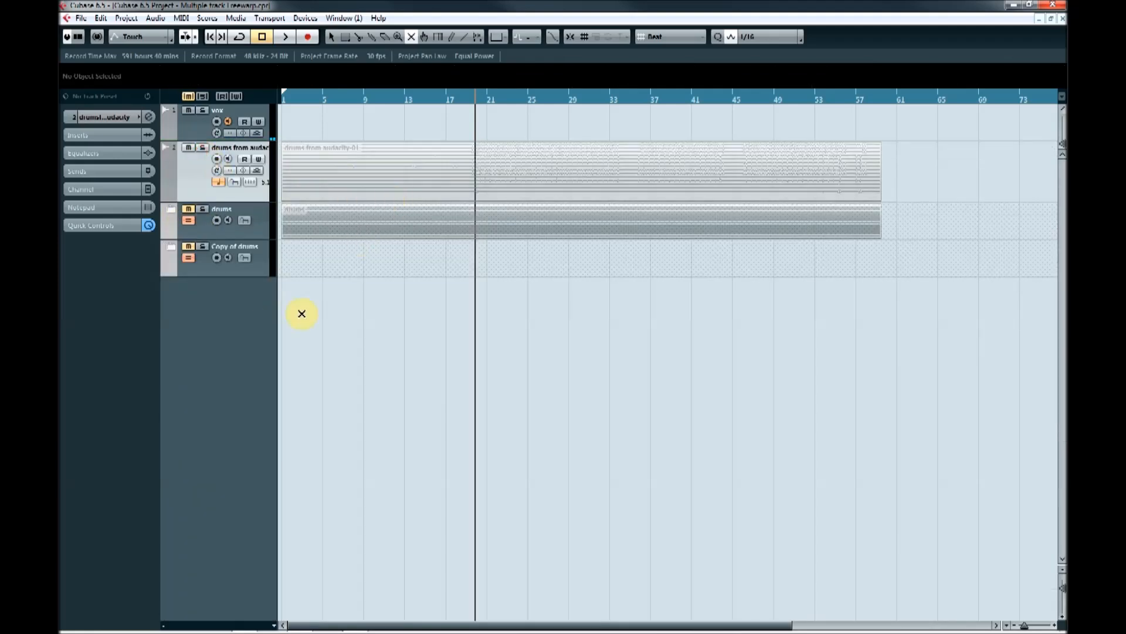
right_click(322, 310)
left_click(394, 319)
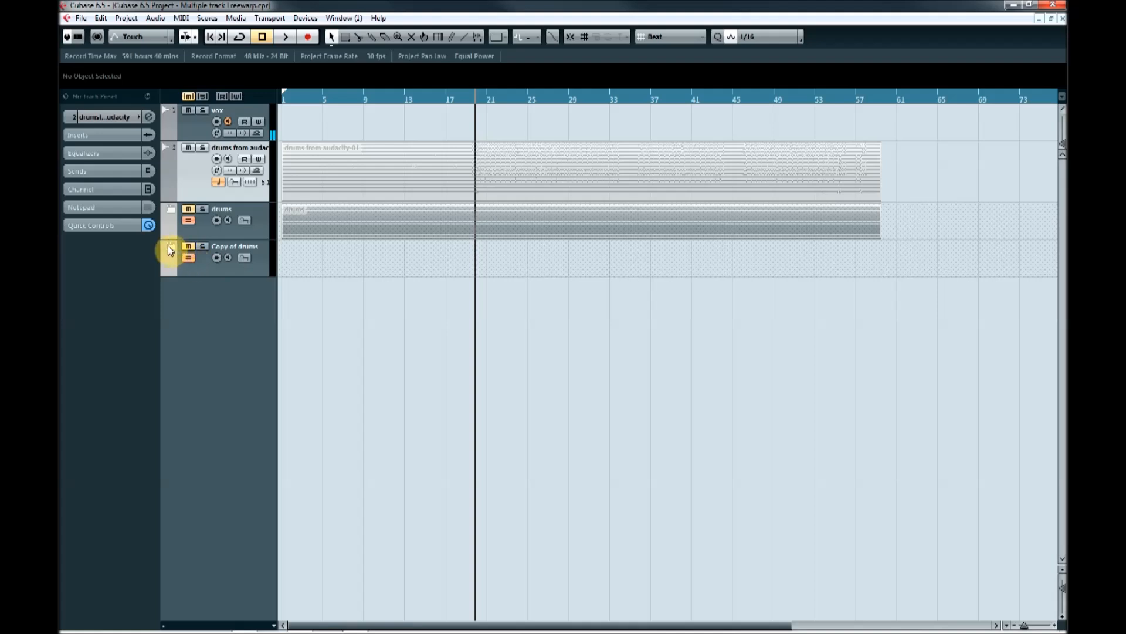
Shrink the drums folder track, expand the empty Copy of drums folder, and put the project cursor at bar 1
left_click_drag(213, 237, 211, 212)
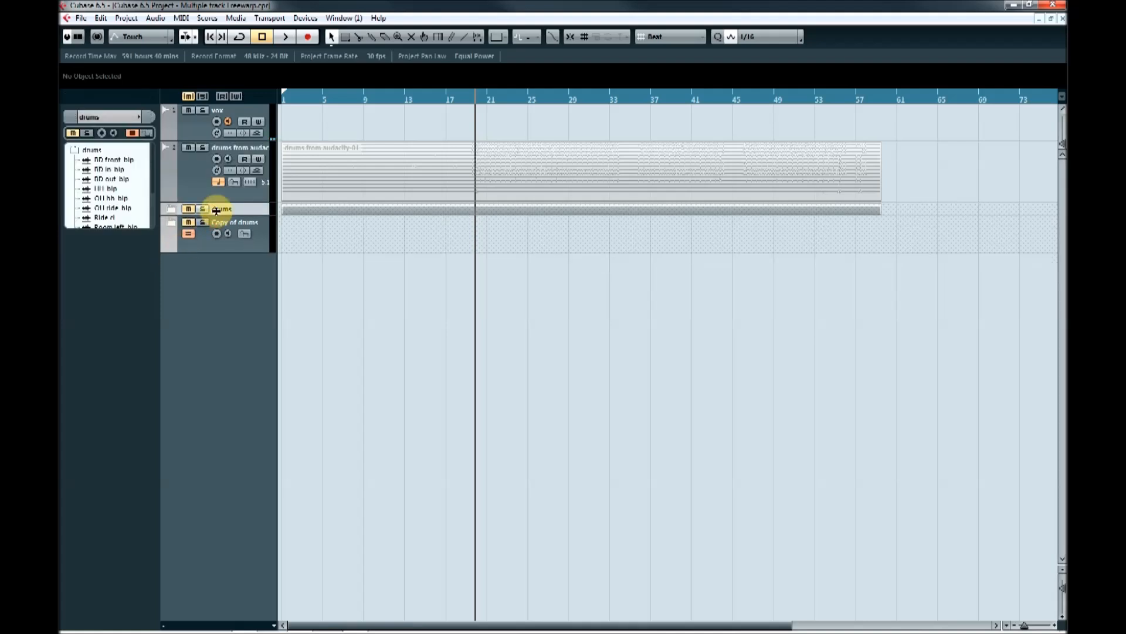
left_click(170, 219)
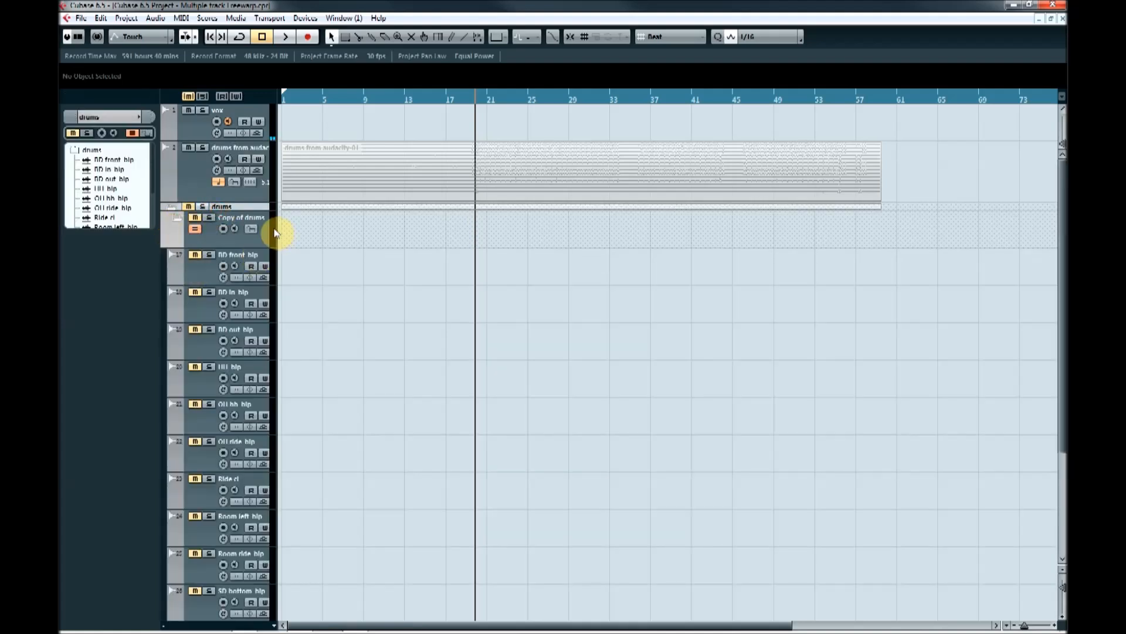
scroll(332, 170, "down", 3)
left_click_drag(345, 104, 259, 93)
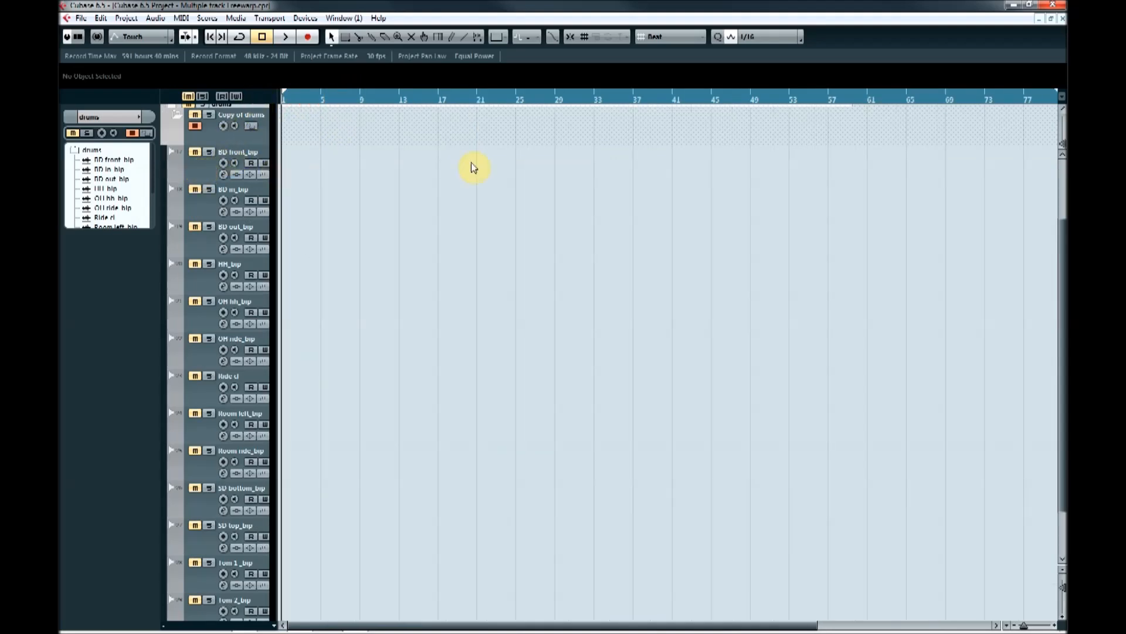
left_click_drag(343, 97, 272, 105)
scroll(398, 171, "up", 3)
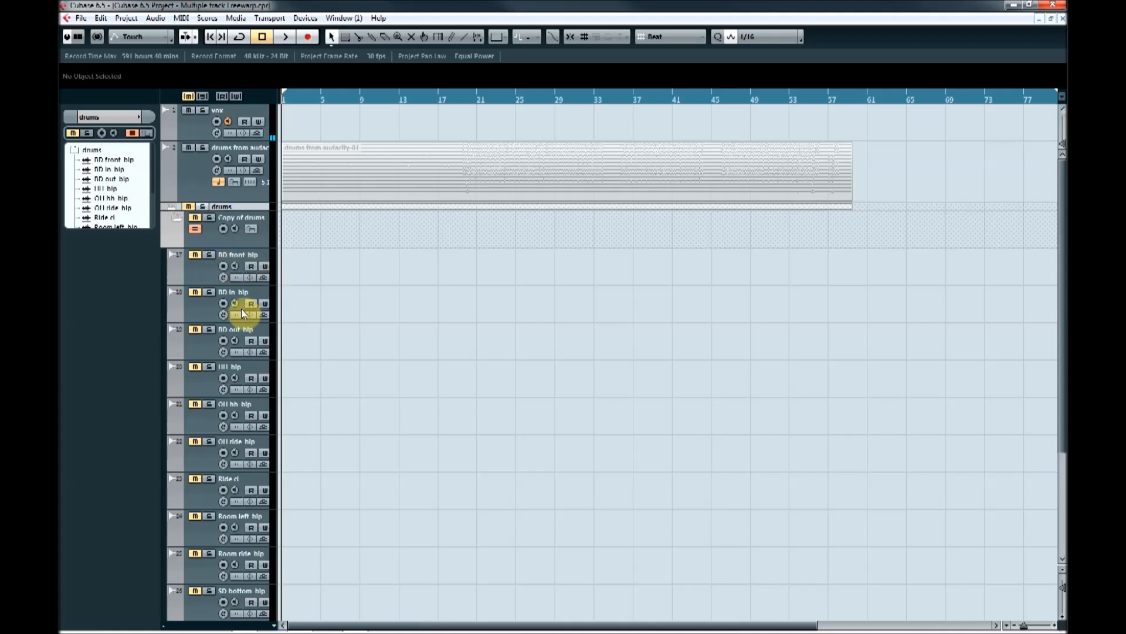
Select the empty BD front_bip track in the Copy of drums folder as the import target, keeping the cursor at the project start
left_click(221, 271)
left_click(209, 308)
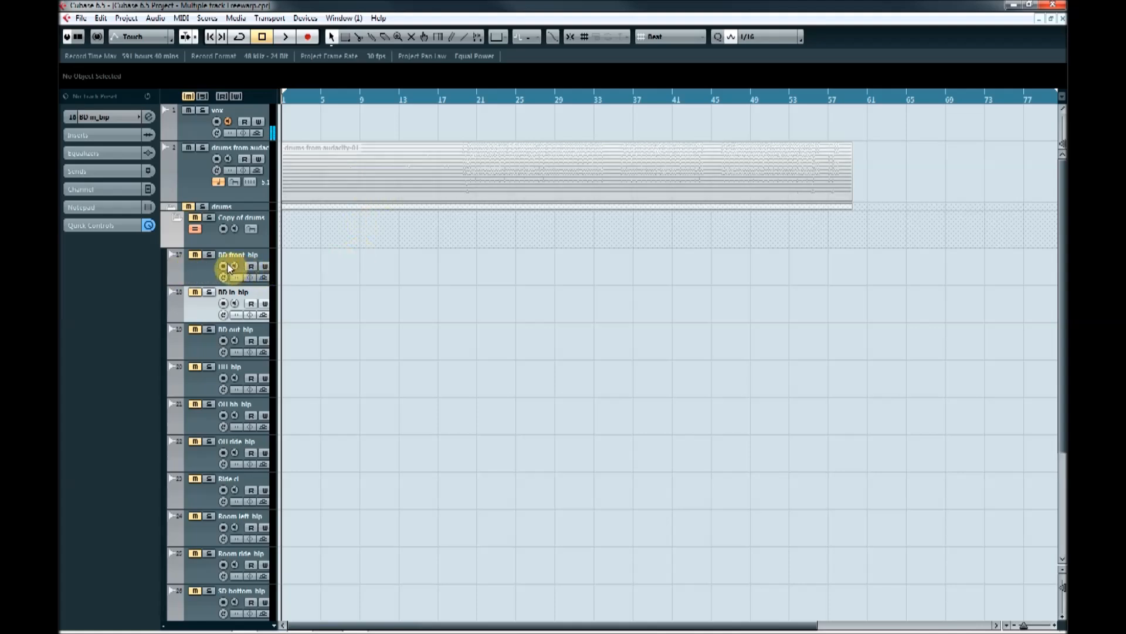
left_click(194, 271)
scroll(217, 457, "down", 3)
scroll(207, 475, "up", 5)
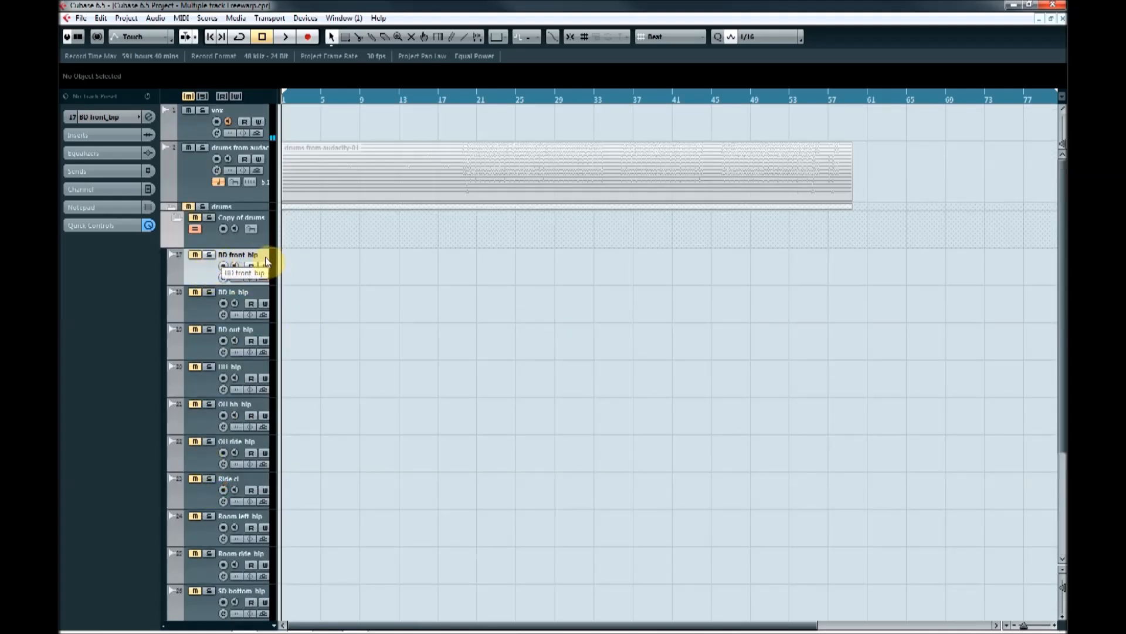
left_click_drag(298, 98, 283, 100)
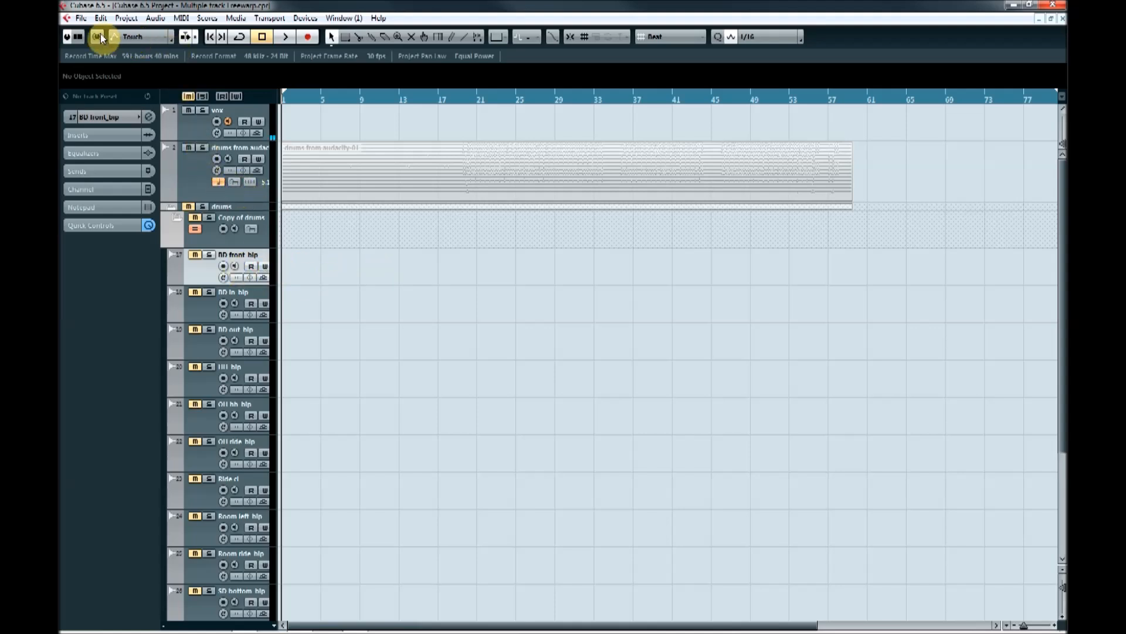
Start an audio file import and choose drums from audacity-01.wav from the Media folder inside warped drums
left_click(81, 18)
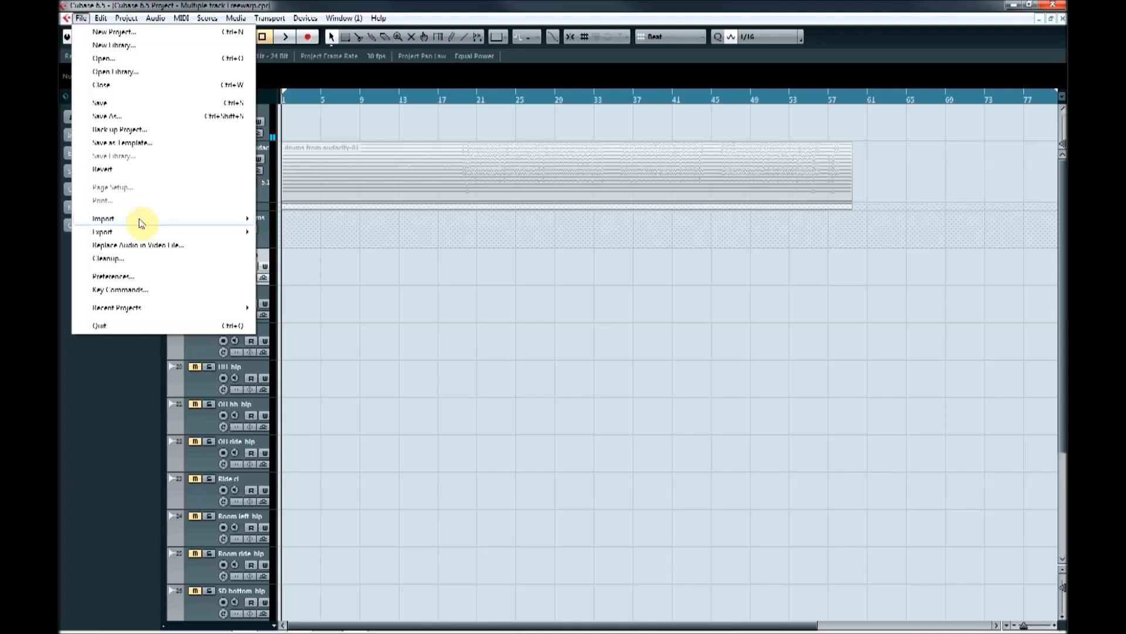
mouse_move(145, 224)
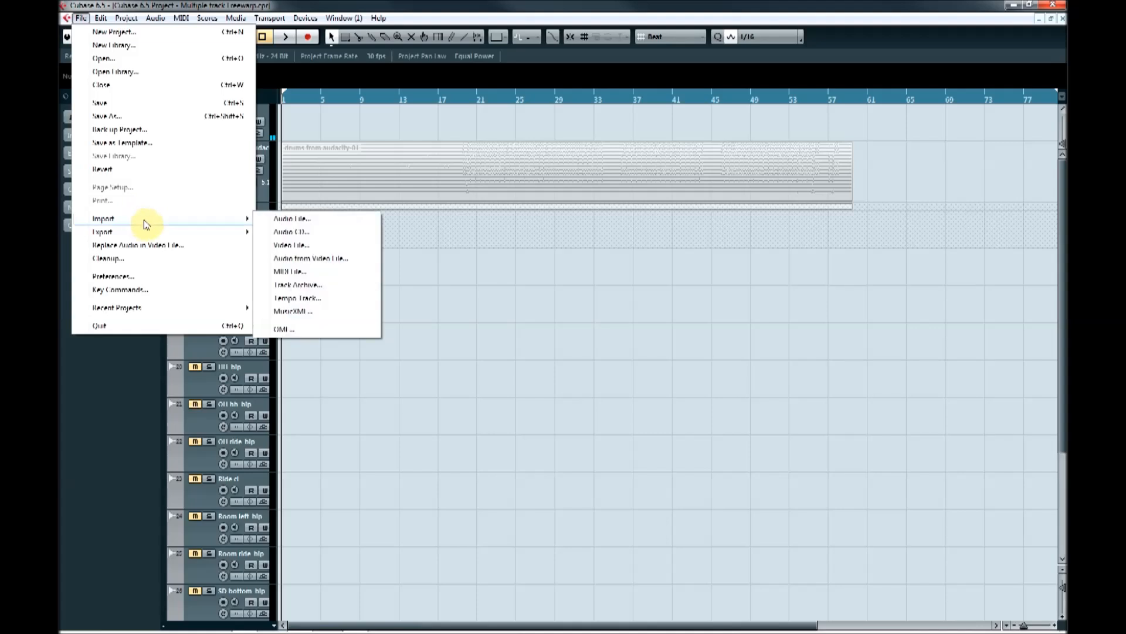
left_click(317, 223)
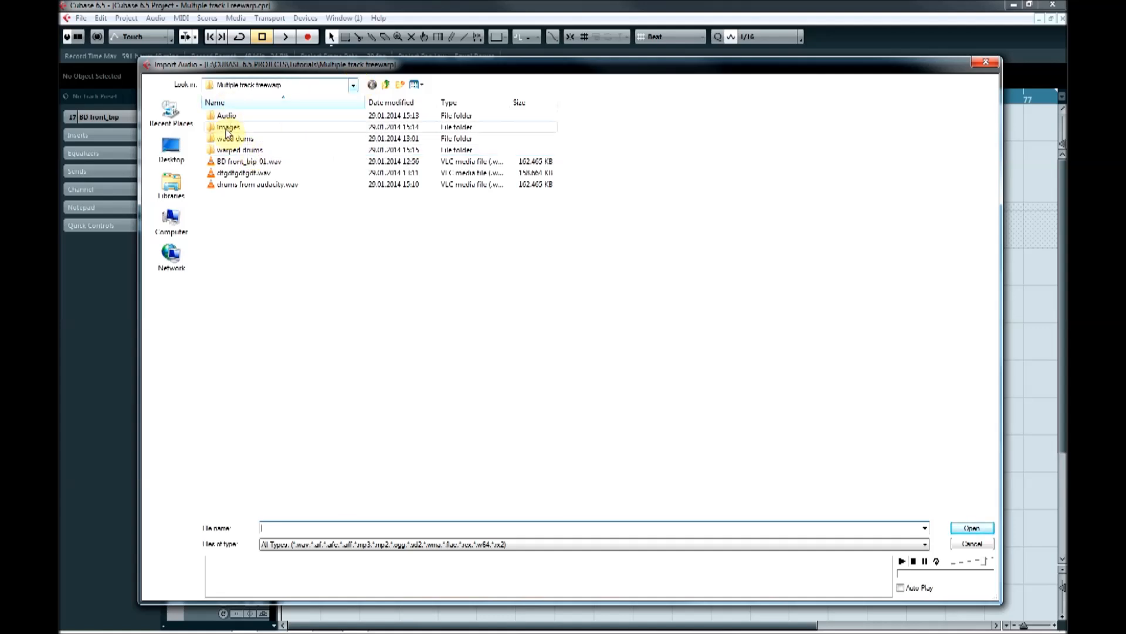
double_click(227, 151)
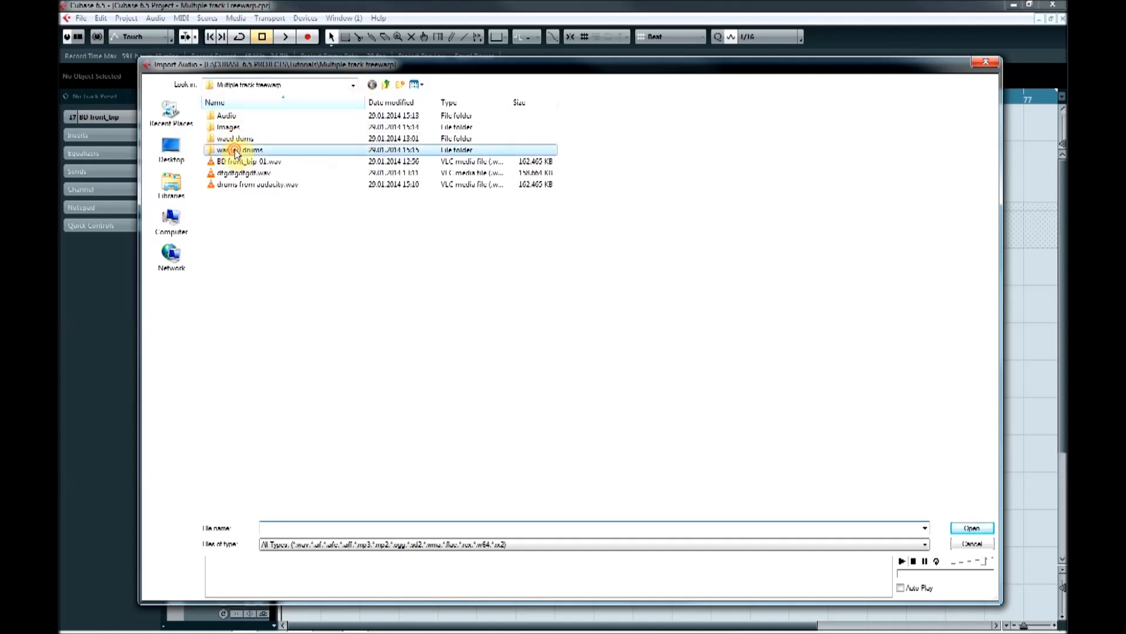
left_click(229, 119)
double_click(229, 120)
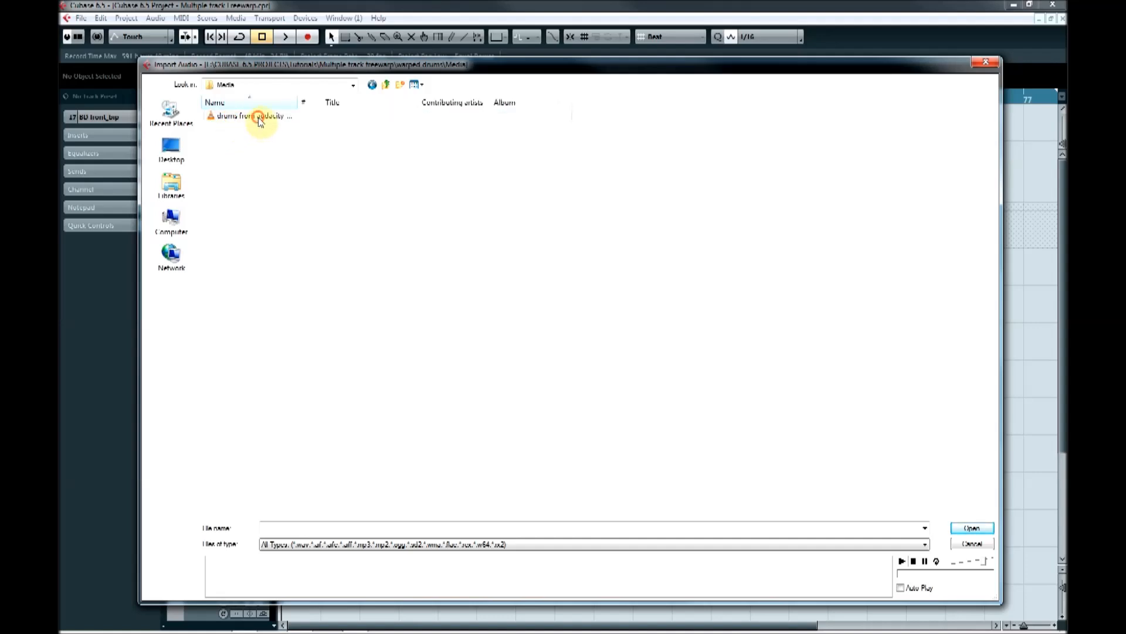
left_click(261, 117)
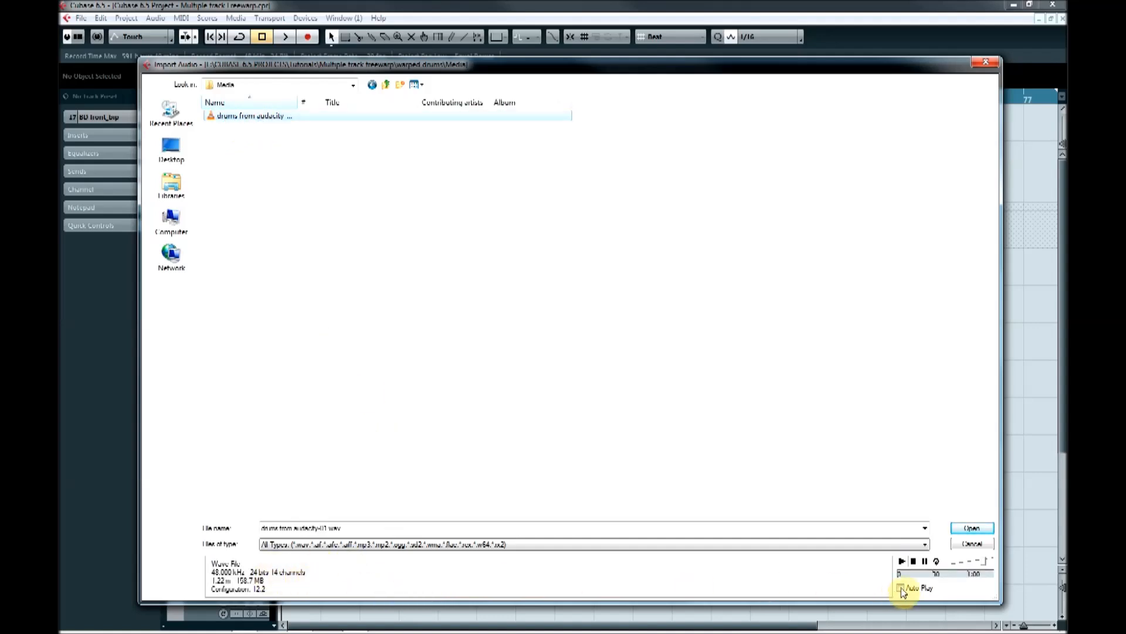
Import the file with Copy File to Working Directory and Split channels enabled, inserting the channels on different tracks
left_click(967, 528)
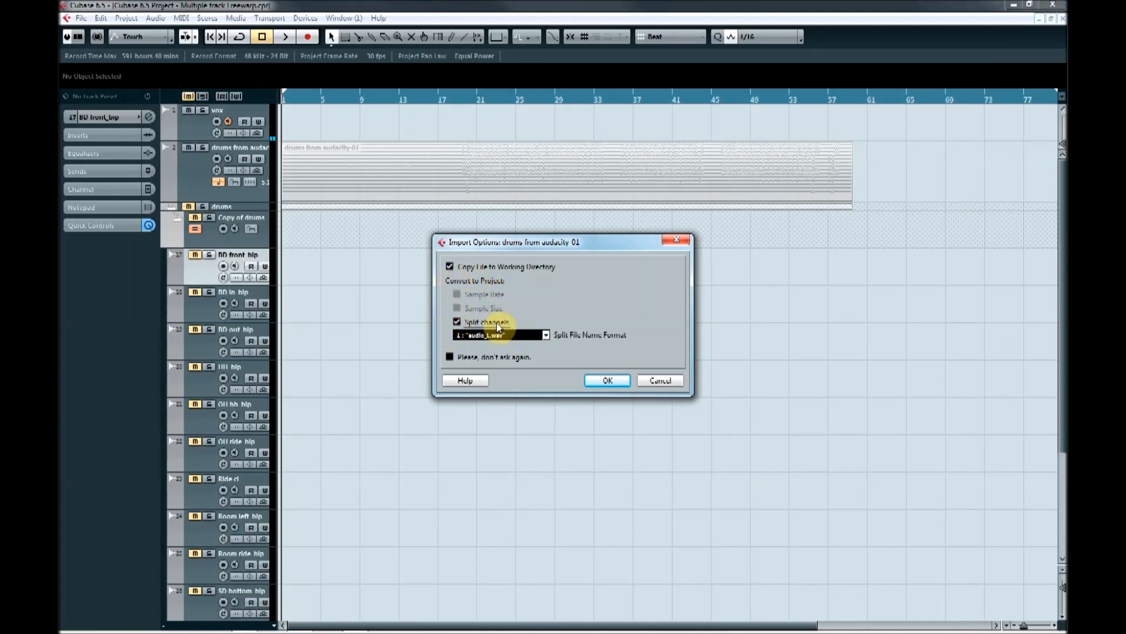
left_click(606, 381)
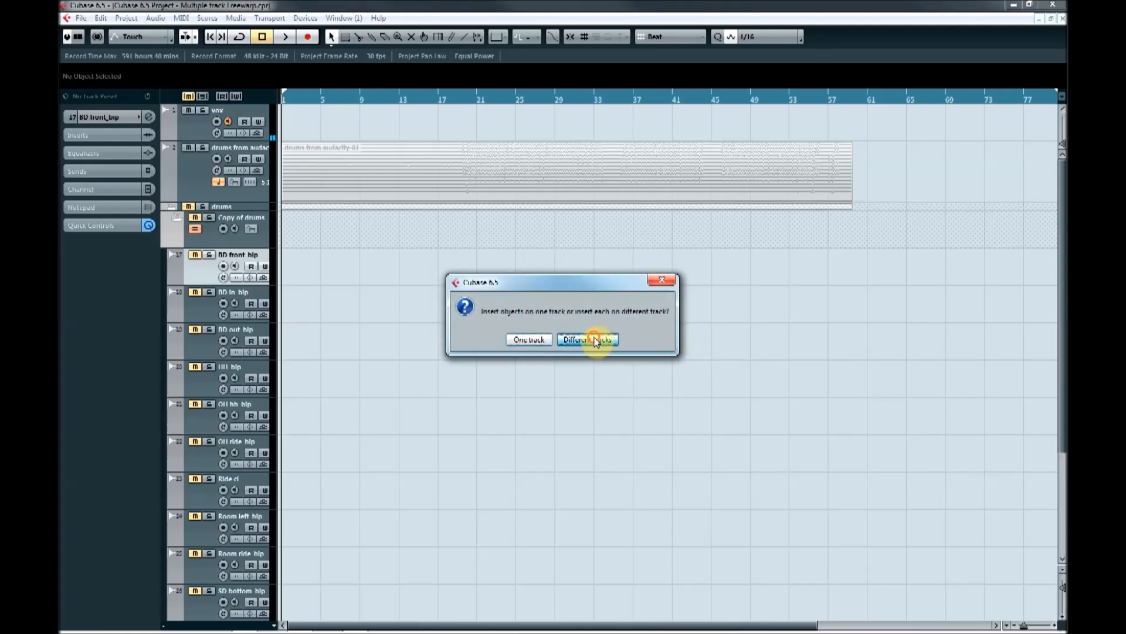
left_click(597, 340)
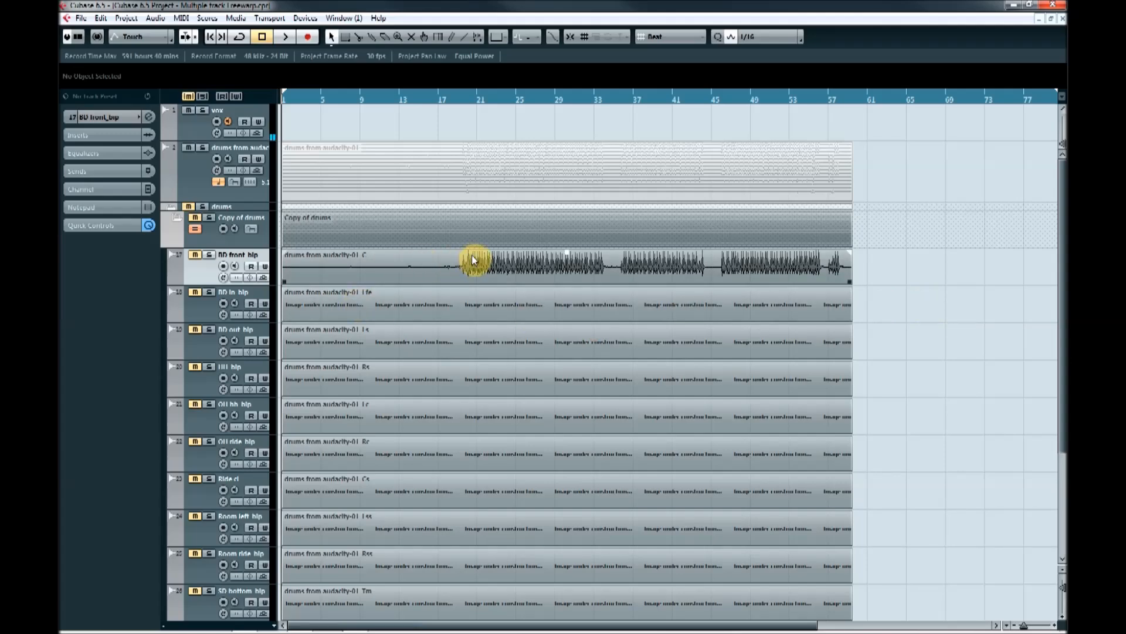
Examine the split drum channels across all tracks of the Copy of drums folder, including a closer view of their waveforms
scroll(591, 253, "down", 5)
scroll(587, 253, "up", 3)
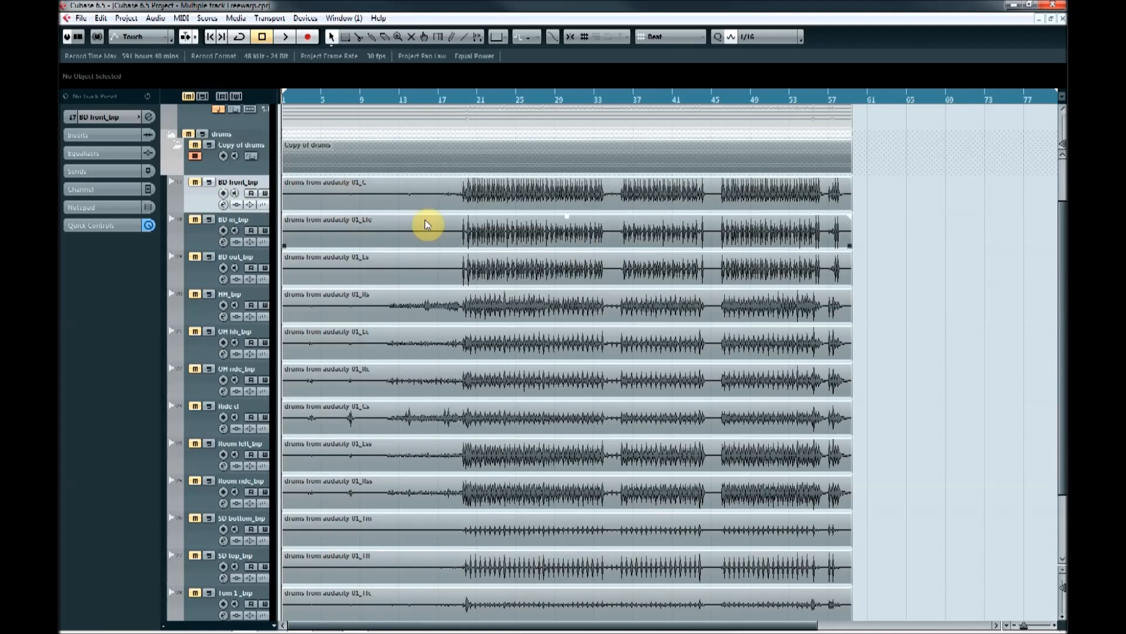
scroll(469, 211, "down", 3)
scroll(455, 214, "up", 5)
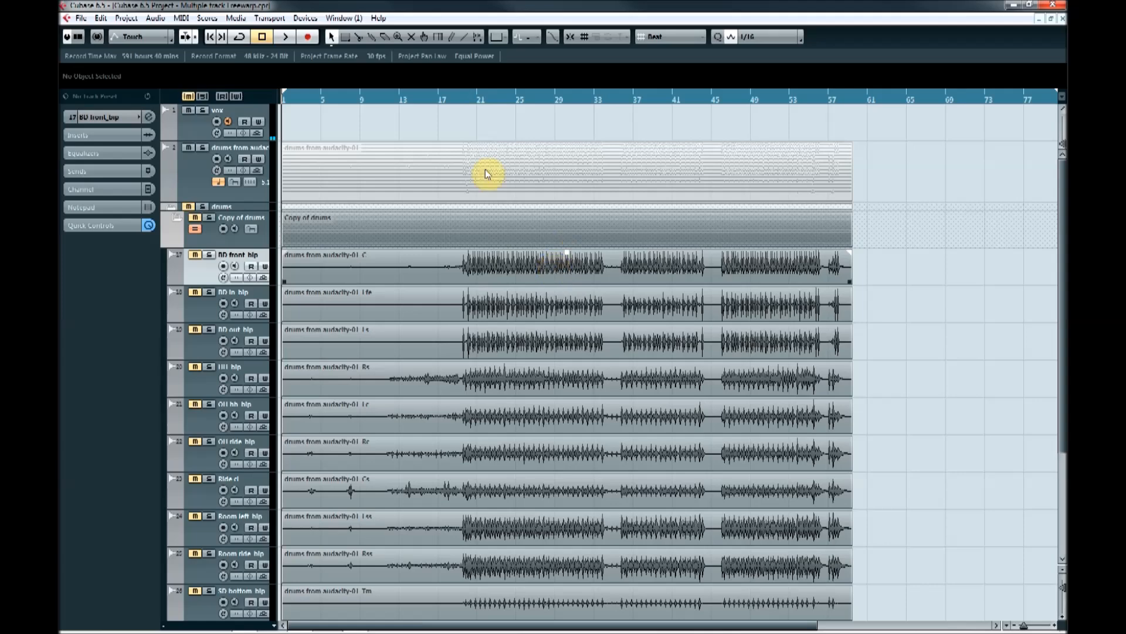
left_click_drag(474, 98, 426, 105)
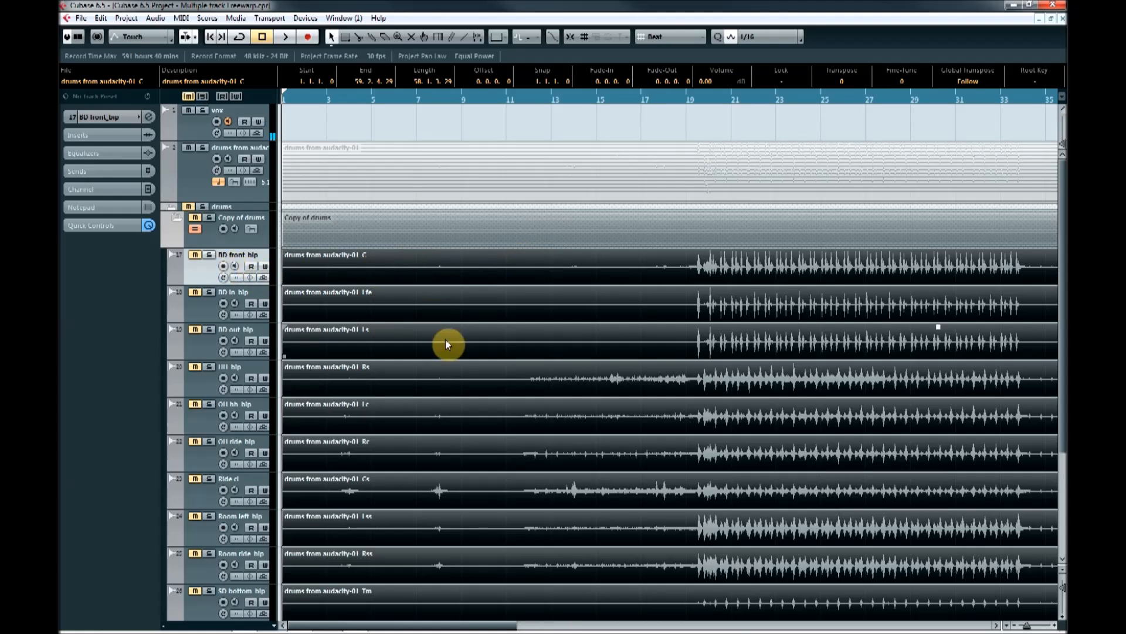
scroll(432, 314, "down", 5)
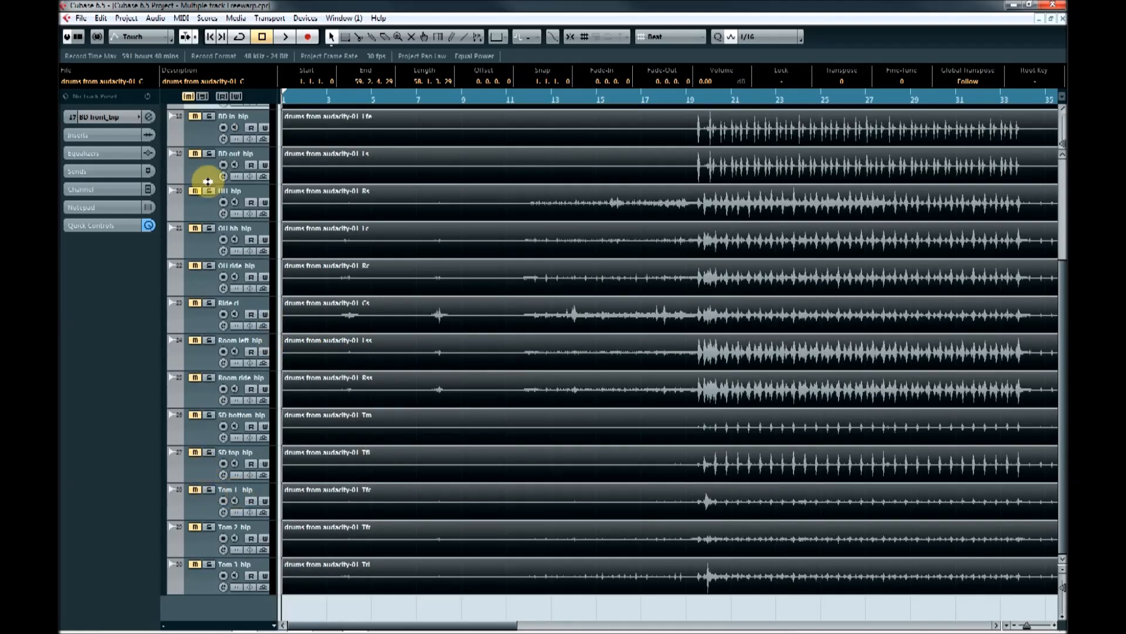
scroll(208, 225, "up", 5)
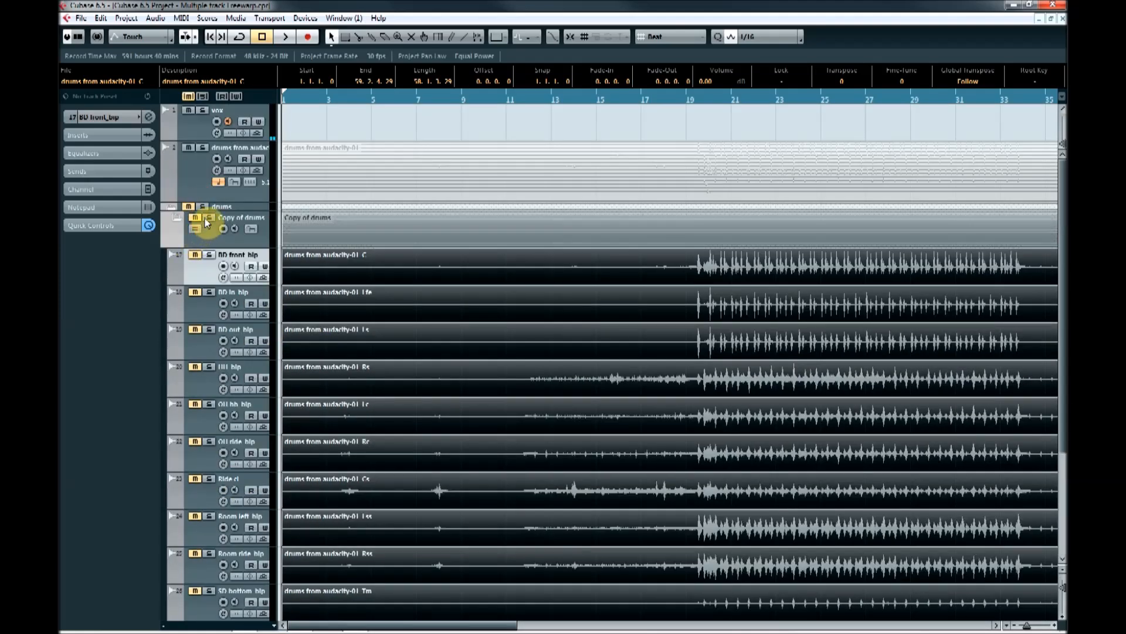
Solo the Copy of drums folder with all its split drum tracks, and select the SD top_bip track
left_click(209, 218)
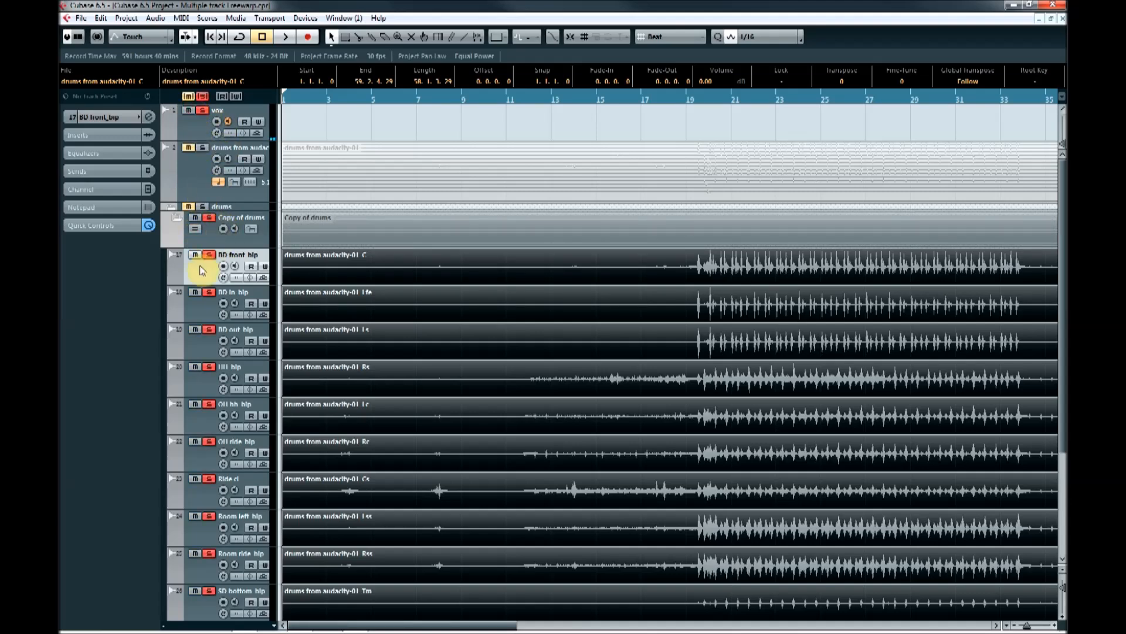
scroll(209, 261, "down", 3)
scroll(322, 358, "down", 3)
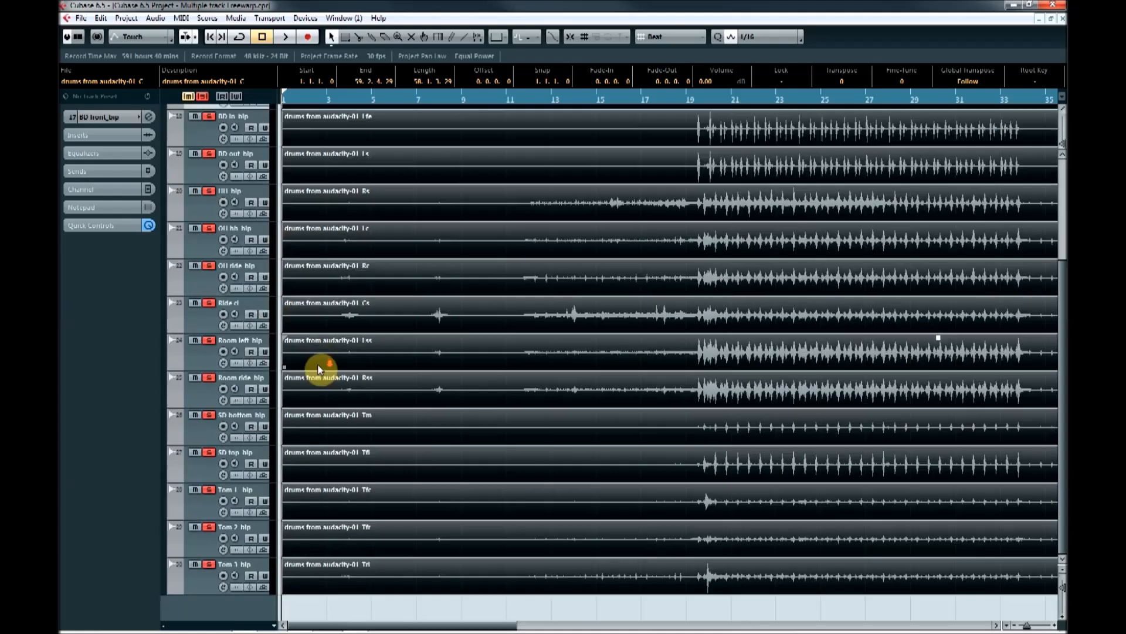
left_click(201, 474)
scroll(235, 174, "up", 3)
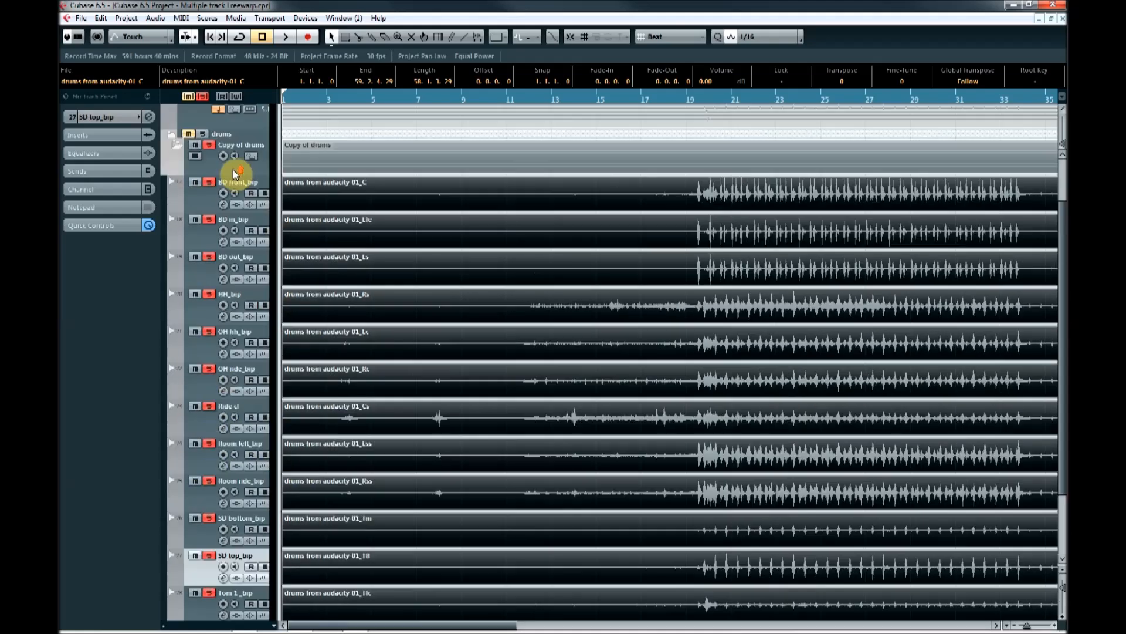
Unsolo the Copy of drums folder, solo only its SD top_bip track, and play from about bar 20
left_click(209, 145)
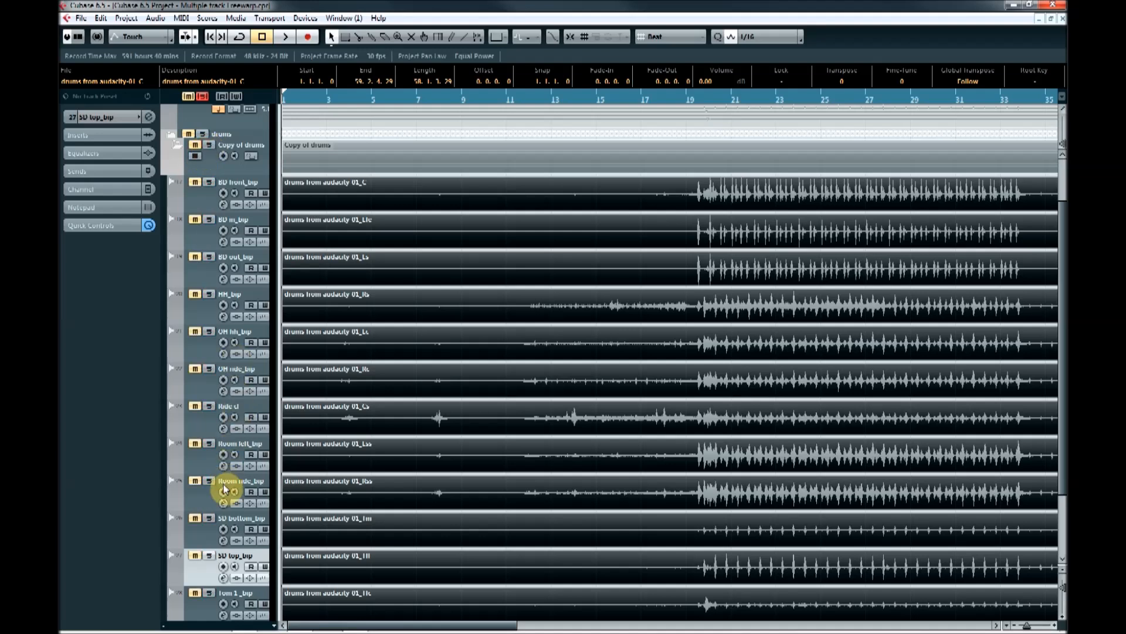
left_click(208, 555)
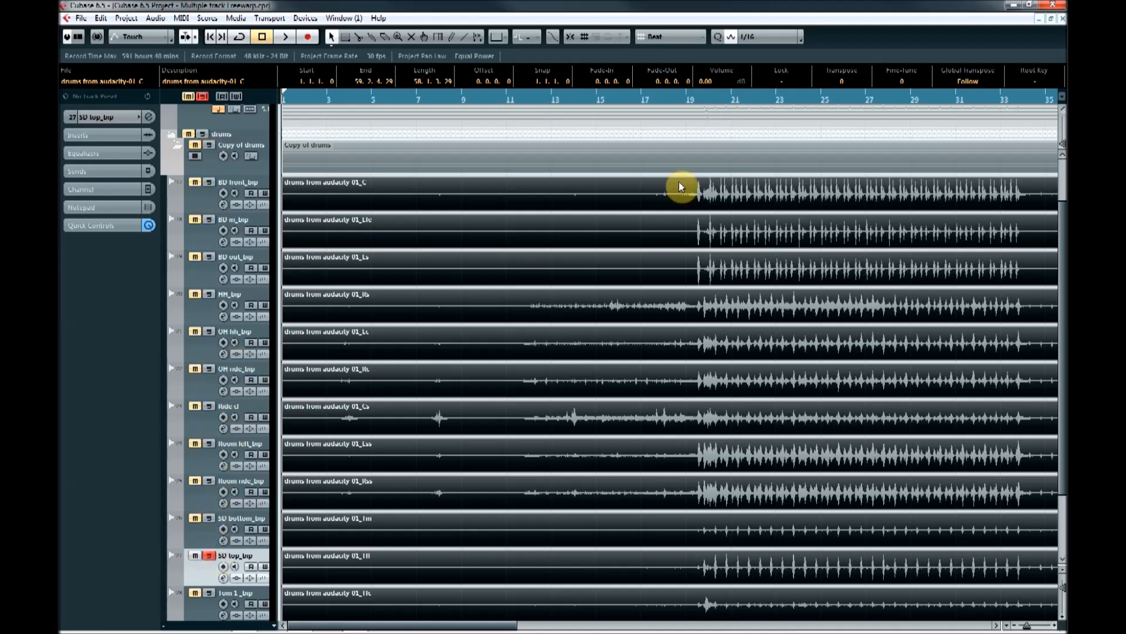
left_click(728, 99)
key("space")
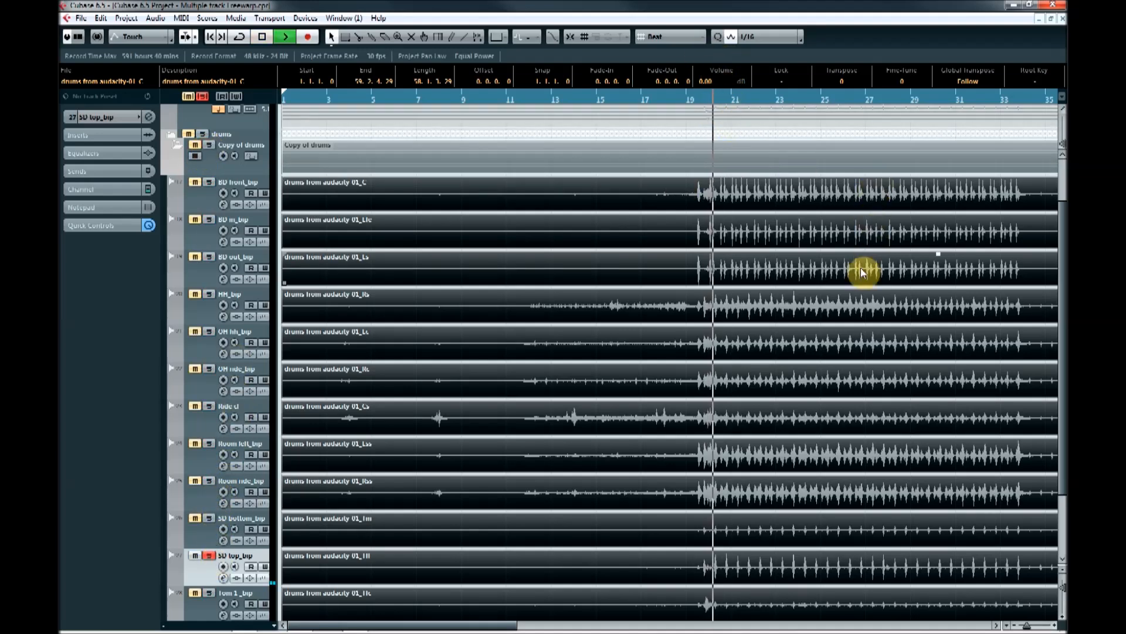
Solo SD bottom_bip during playback, toggling the solo of SD top_bip off and on to compare the two snare channels
left_click(210, 519)
left_click(210, 555)
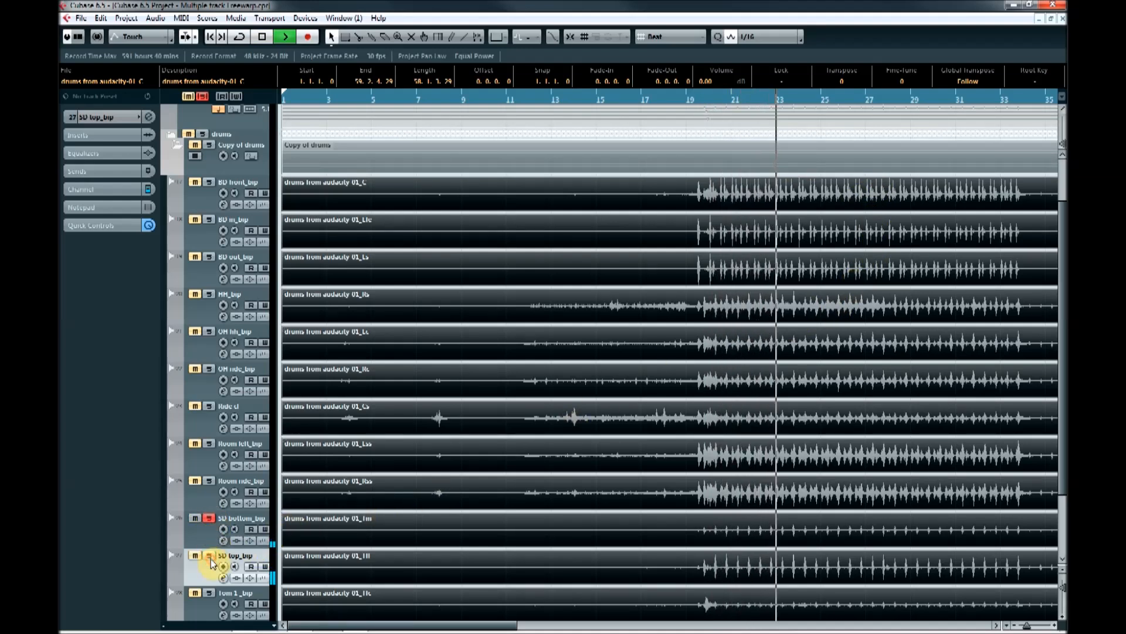
left_click(210, 557)
scroll(218, 572, "down", 3)
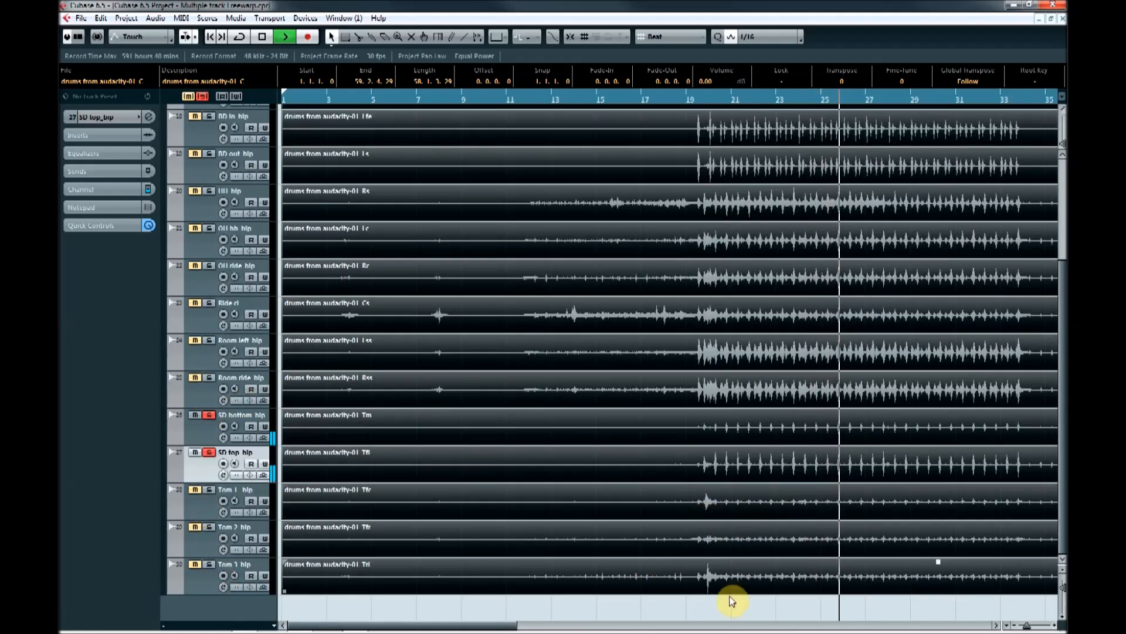
scroll(626, 339, "up", 3)
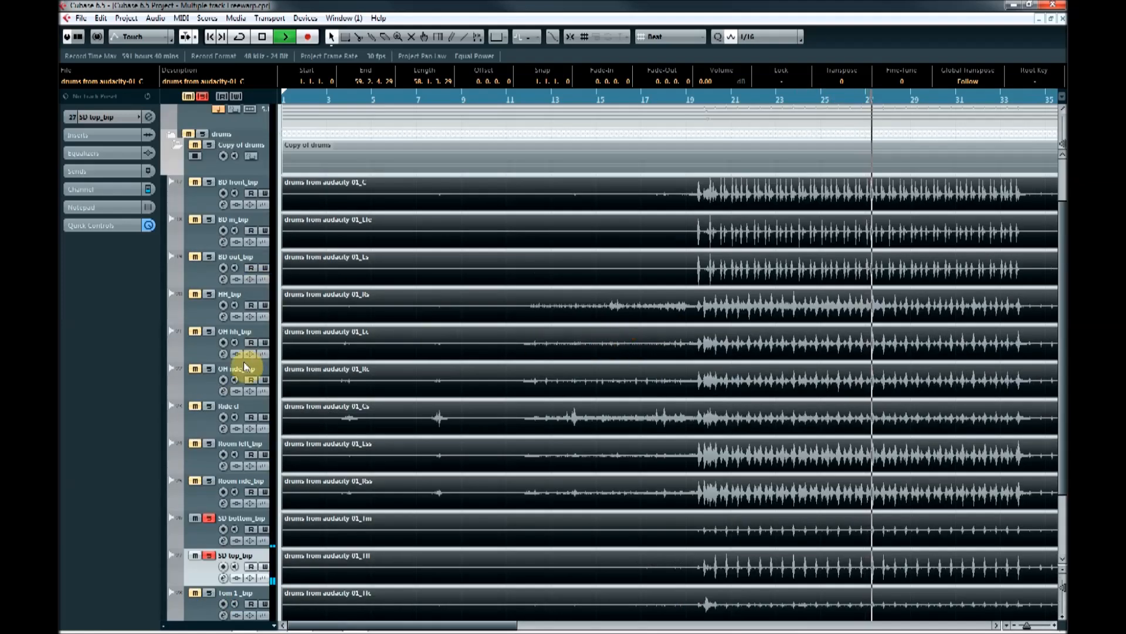
Stop playback and clear all solos on the two snare tracks and the drums folder
left_click(208, 555)
left_click(209, 518)
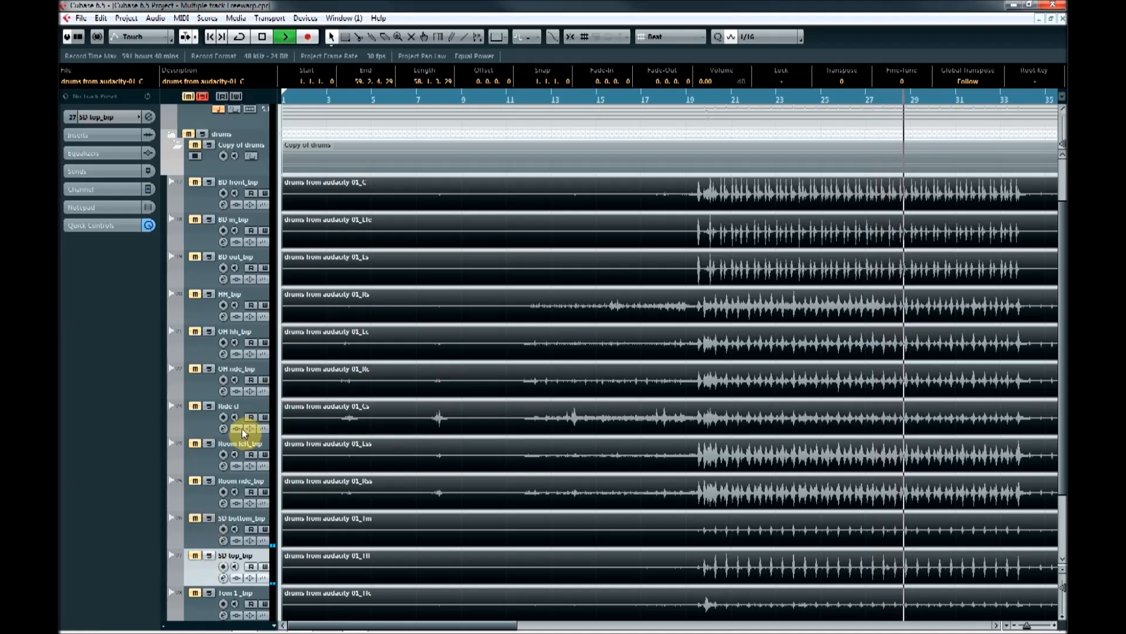
key("space")
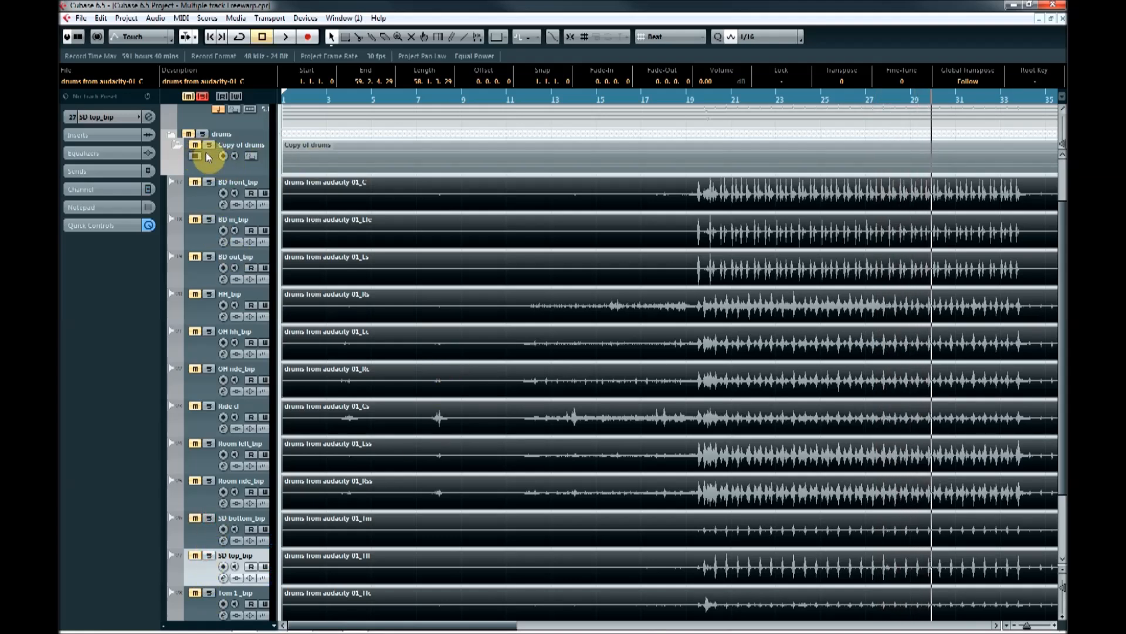
left_click(203, 135)
scroll(201, 121, "up", 2)
left_click(202, 208)
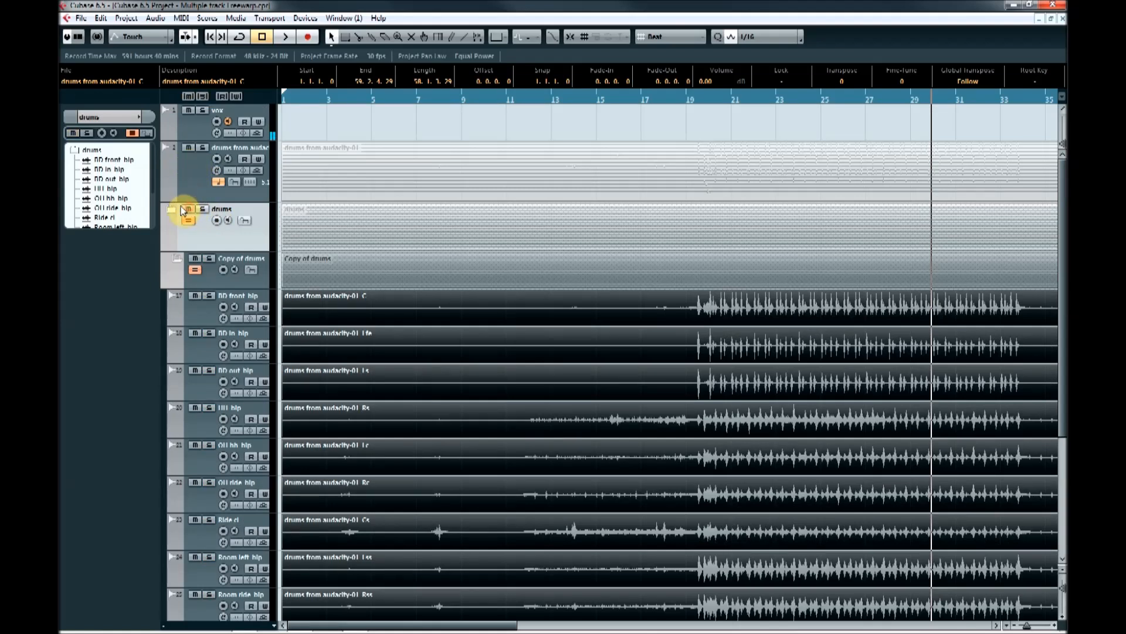
Collapse the Copy of drums folder and remove the original drums folder track from the project
left_click(177, 259)
right_click(219, 235)
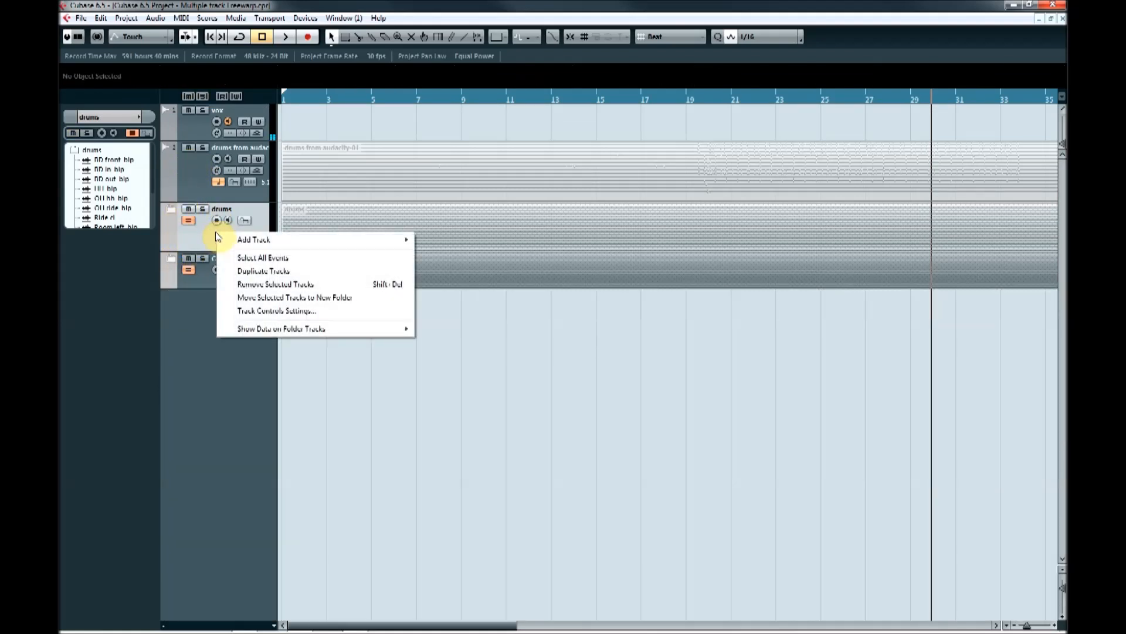
left_click(271, 286)
Remove the multichannel drums from audacity track from the project
left_click(196, 184)
right_click(196, 186)
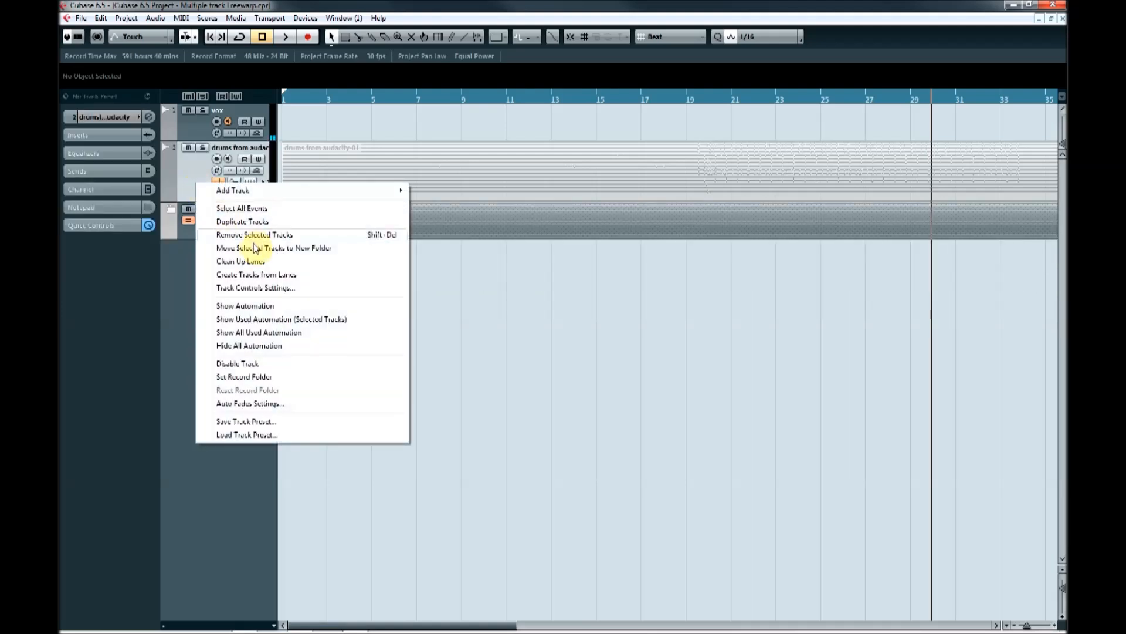
left_click(255, 236)
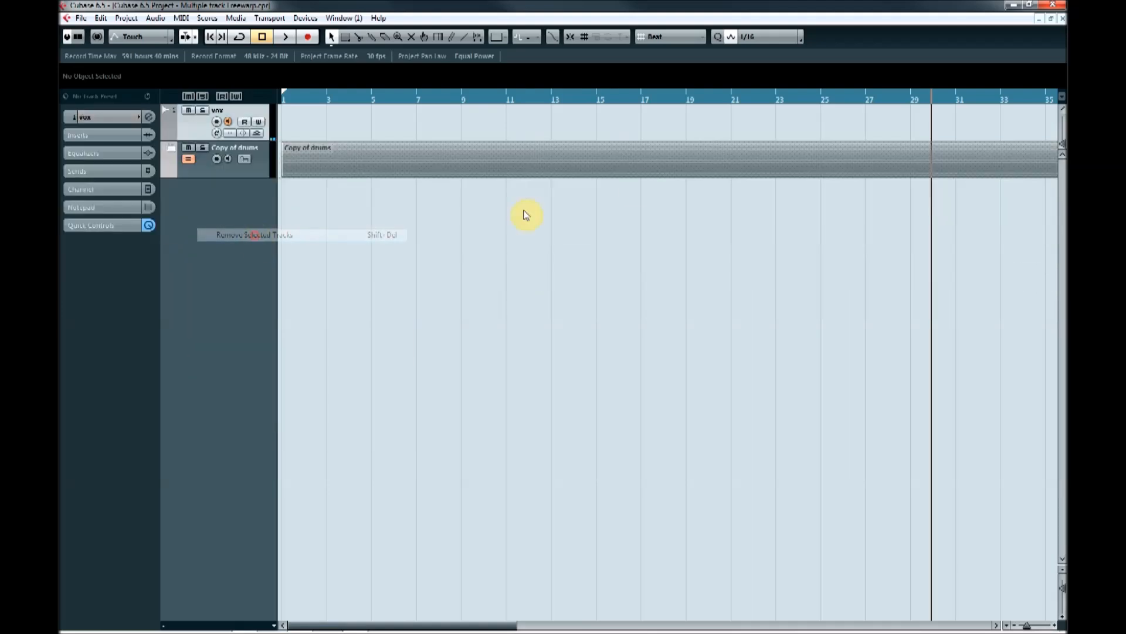
Expand the Copy of drums folder and listen to all its split tracks together from about bar 18
left_click(169, 147)
left_click_drag(402, 106, 412, 83)
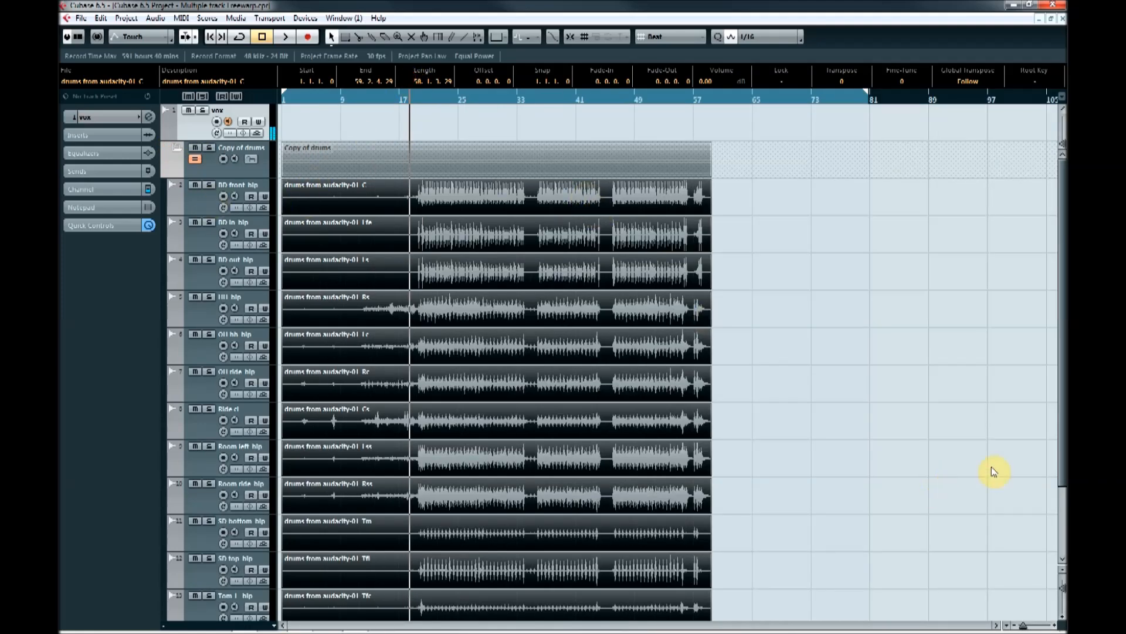
key("space")
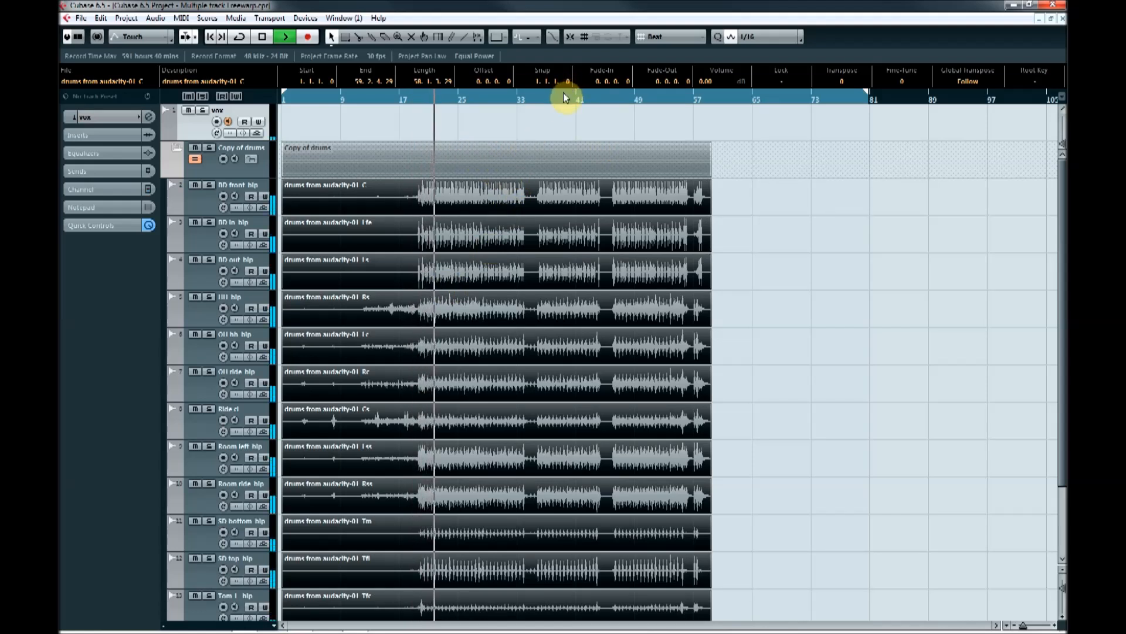
key("space")
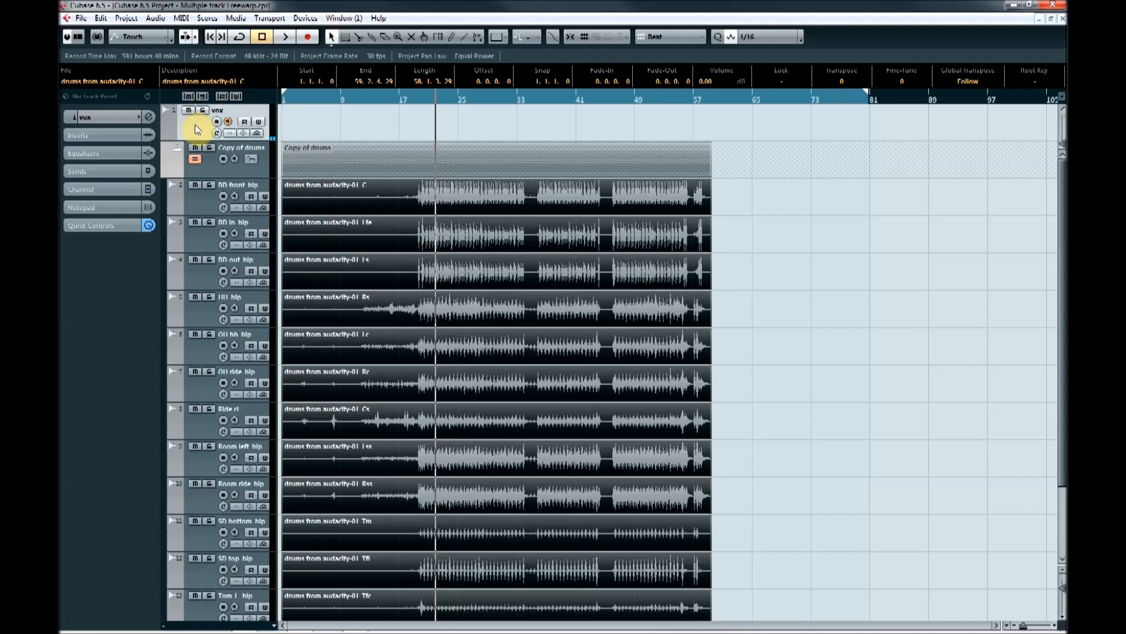
left_click(271, 39)
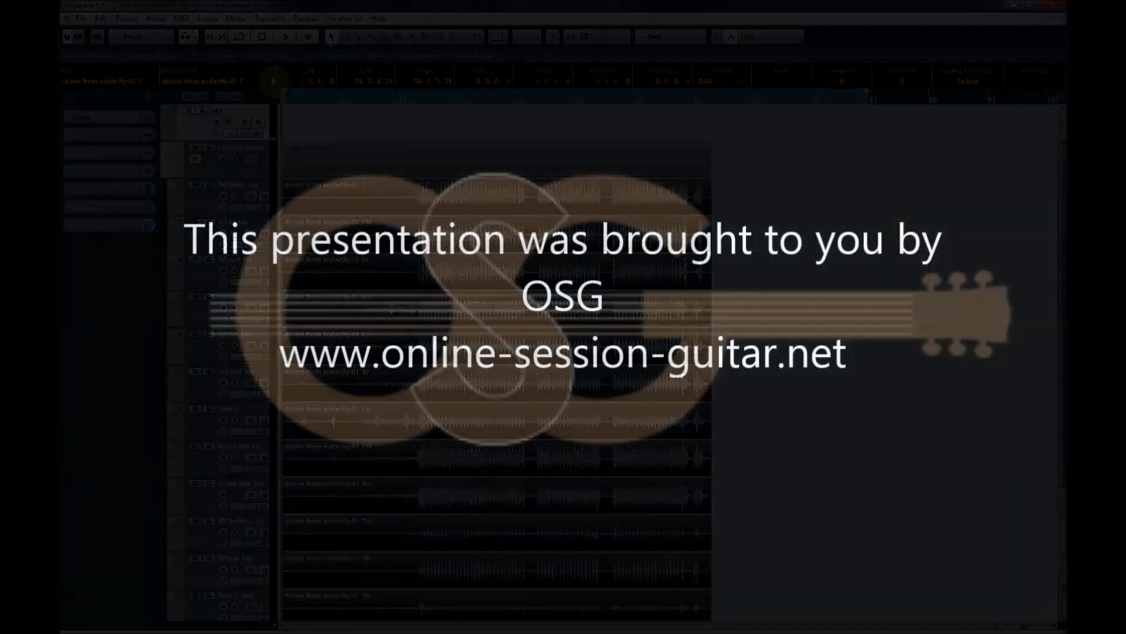